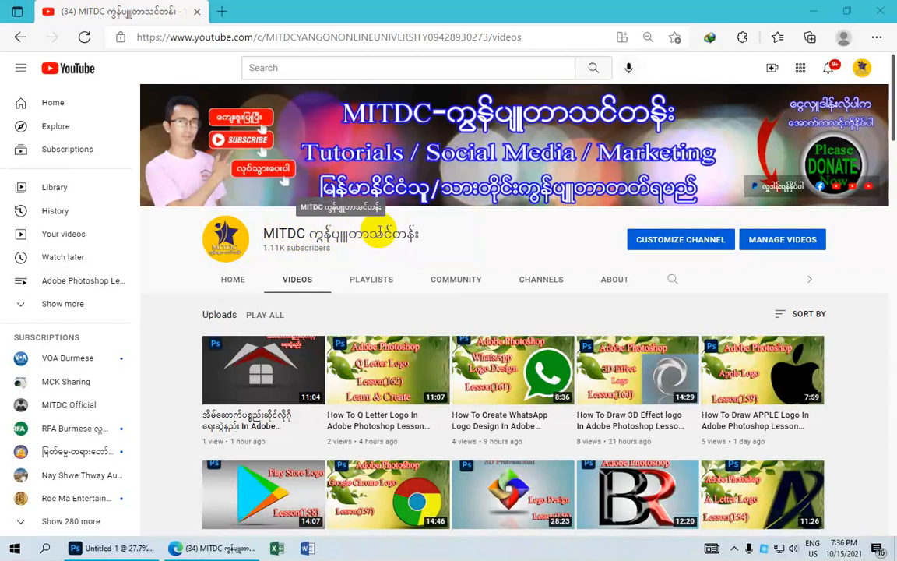
- Switch to Photoshop and set up a new Print document 8 inches wide and 8 inches high
{"action": "left_click", "coordinate": [810, 10]}
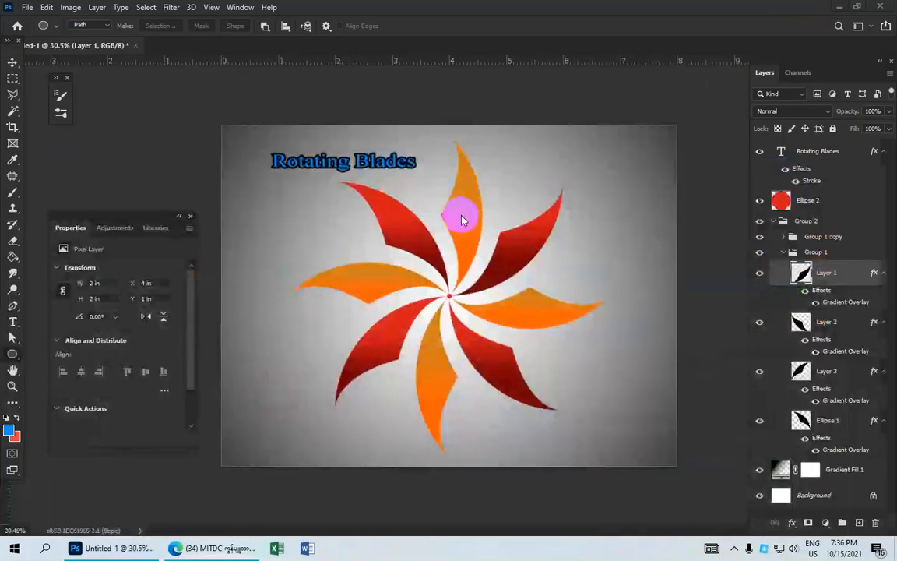
{"action": "scroll", "coordinate": [462, 218], "scroll_direction": "down", "scroll_amount": 1}
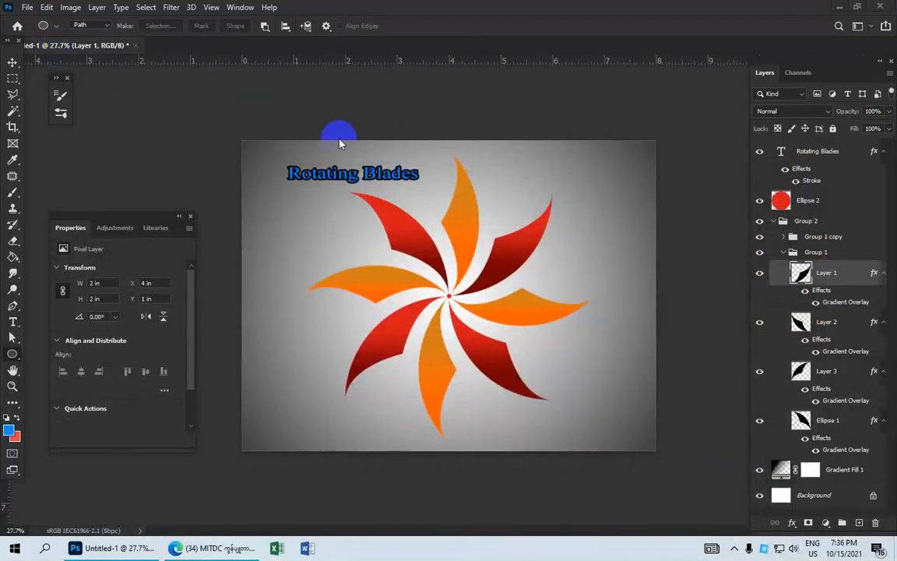
{"action": "left_click", "coordinate": [28, 8]}
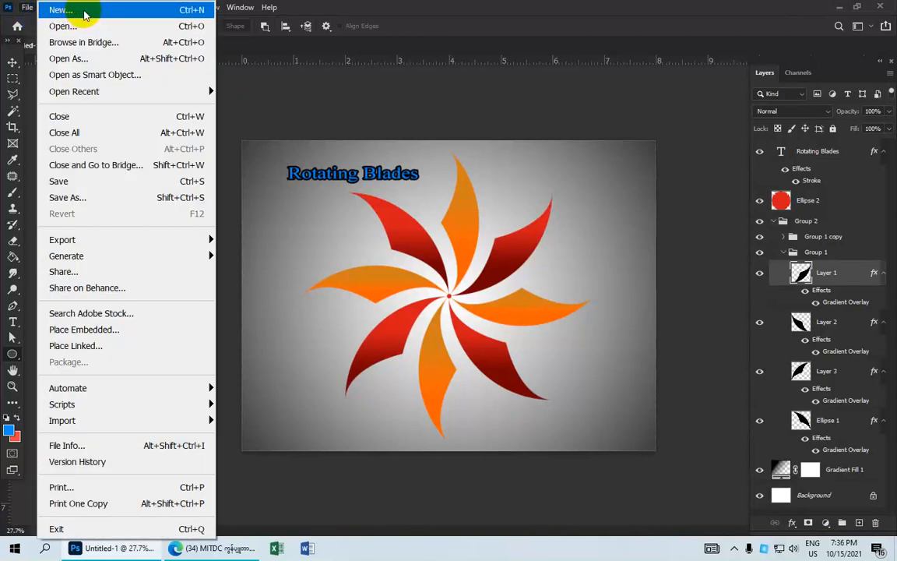
{"action": "left_click", "coordinate": [83, 11]}
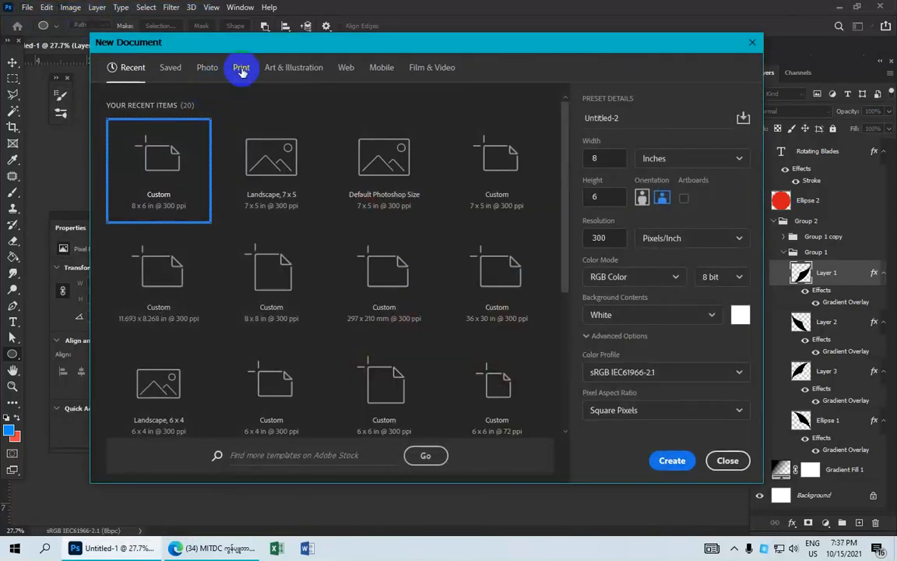
{"action": "left_click", "coordinate": [241, 69]}
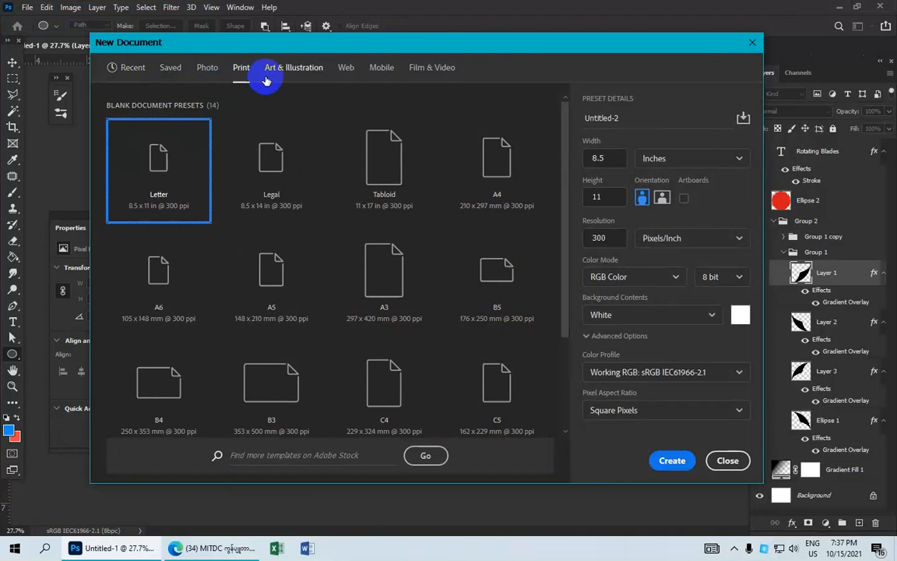
{"action": "left_click", "coordinate": [596, 157]}
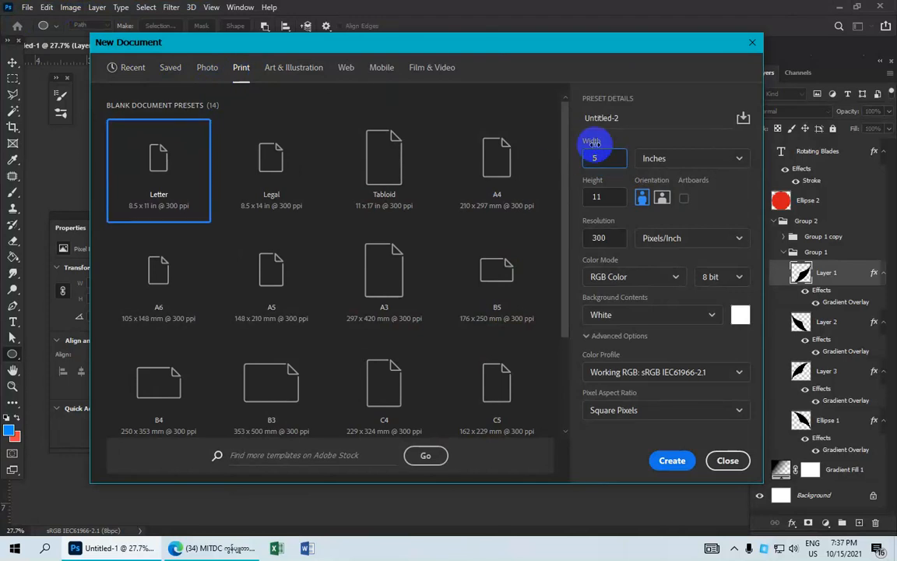
{"action": "left_click", "coordinate": [589, 198]}
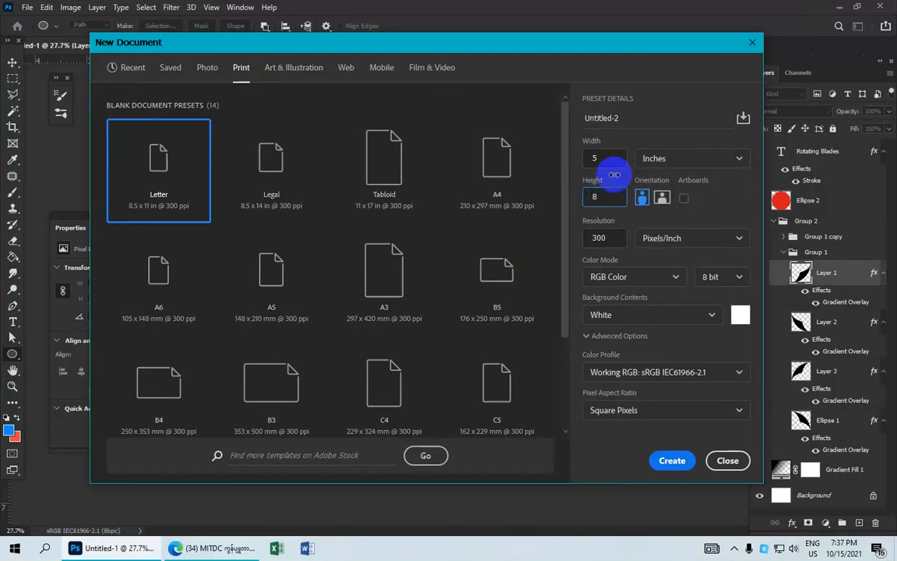
{"action": "left_click_drag", "start_coordinate": [597, 156], "coordinate": [589, 158]}
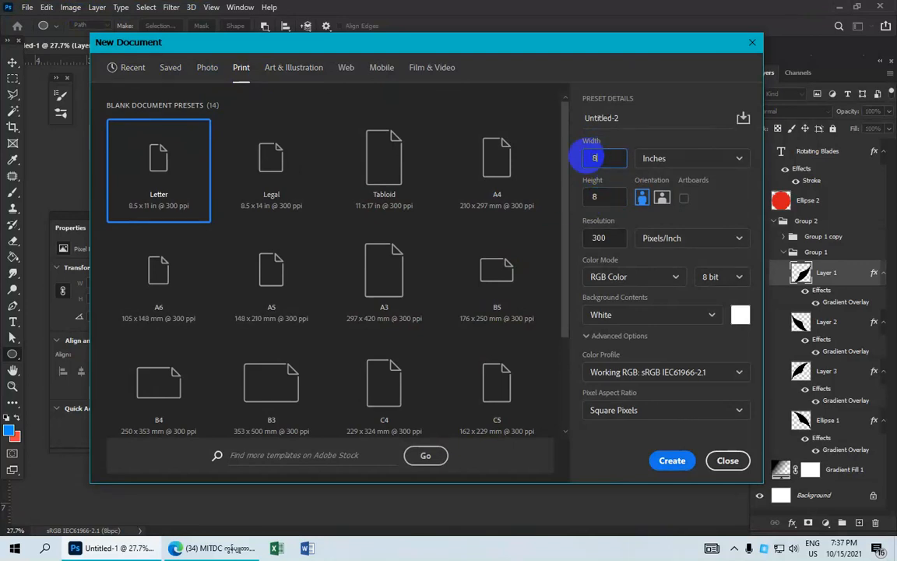
{"action": "left_click", "coordinate": [673, 159]}
{"action": "left_click", "coordinate": [659, 201]}
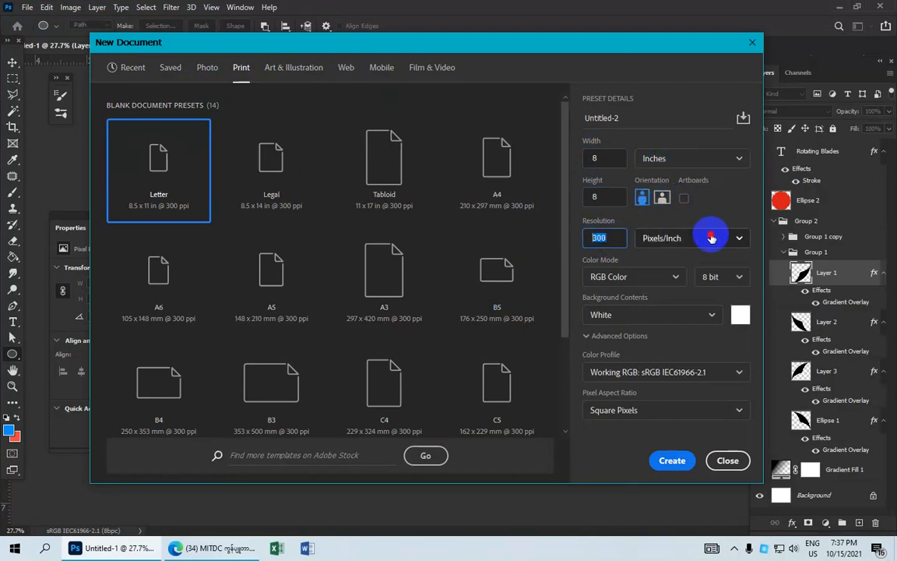
- Create the document at 300 Pixels/Inch in 8 bit RGB Color with a white background and Square Pixels
{"action": "left_click", "coordinate": [656, 236]}
{"action": "left_click", "coordinate": [685, 264]}
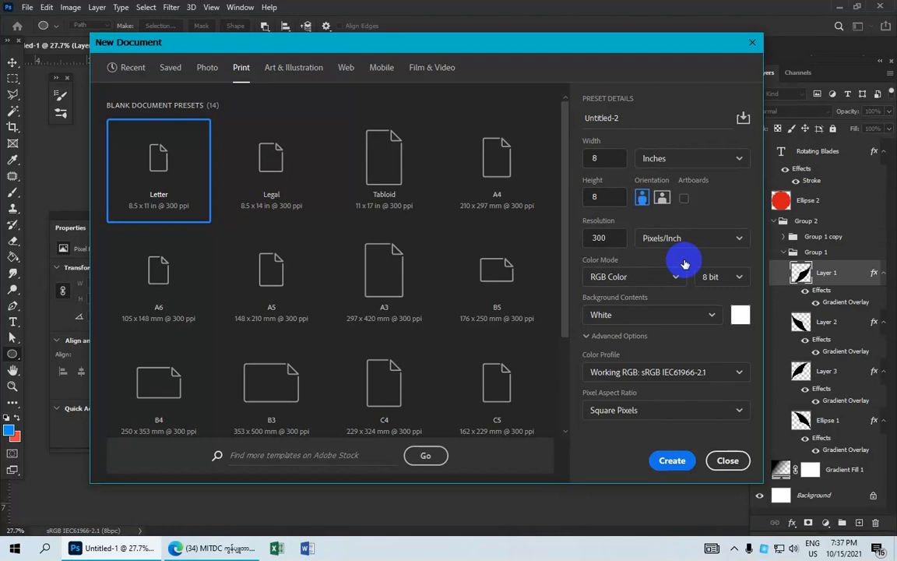
{"action": "left_click", "coordinate": [651, 276]}
{"action": "left_click", "coordinate": [625, 343]}
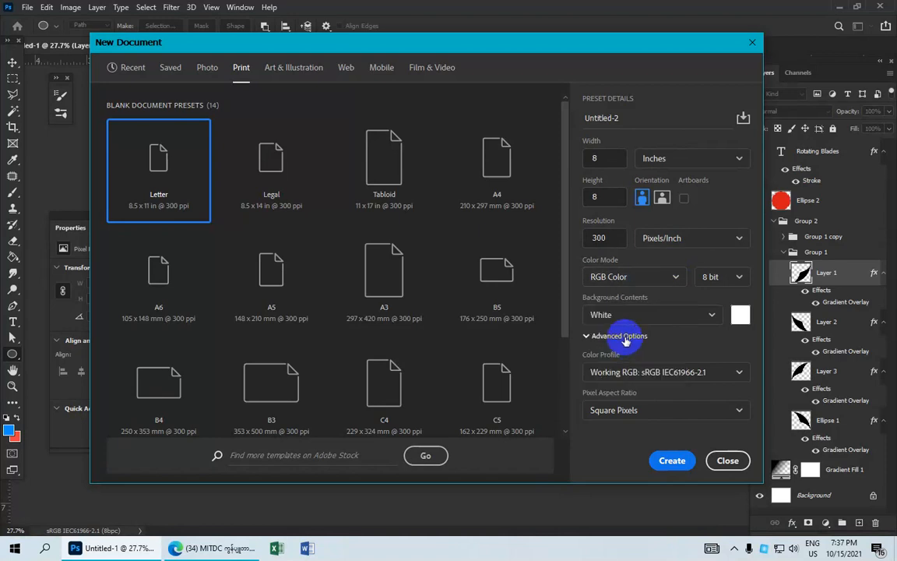
{"action": "left_click", "coordinate": [635, 316]}
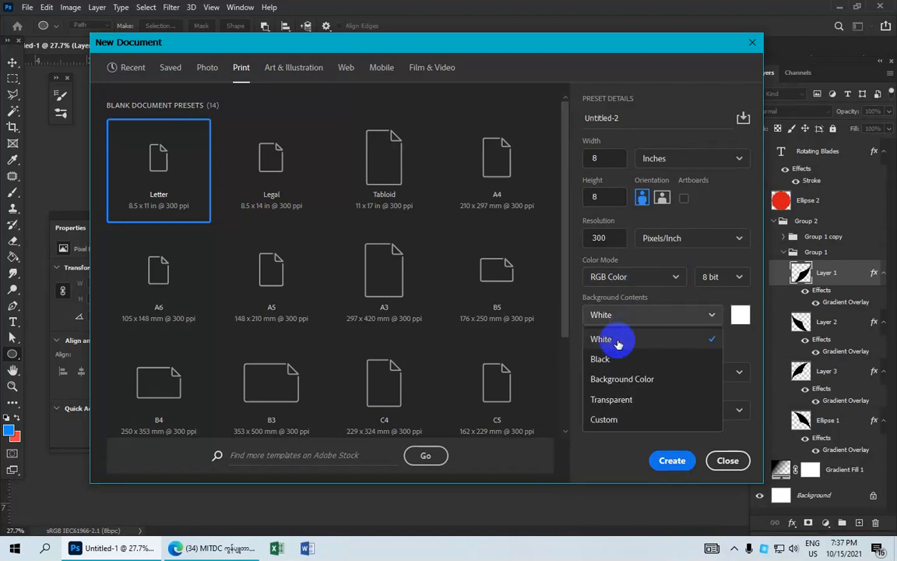
{"action": "left_click", "coordinate": [619, 340]}
{"action": "left_click", "coordinate": [732, 277]}
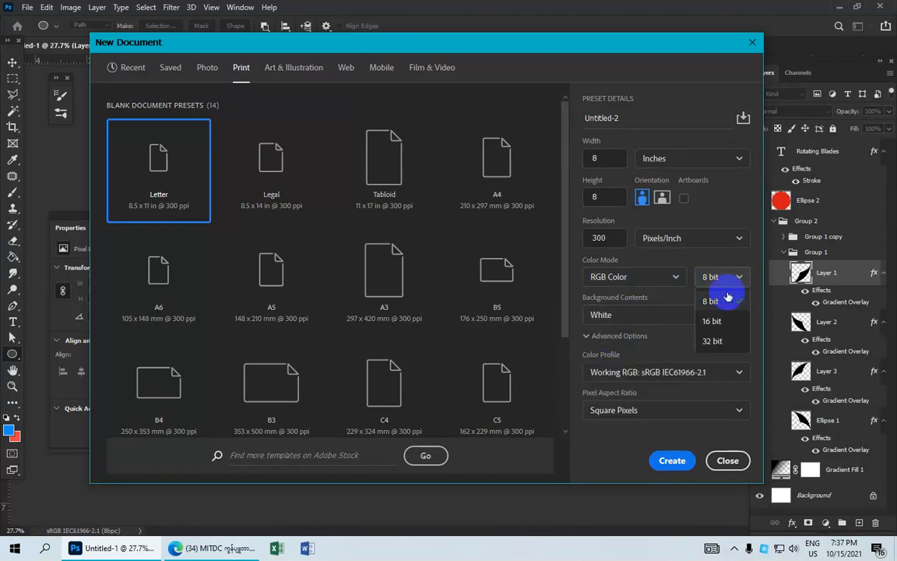
{"action": "left_click", "coordinate": [719, 302]}
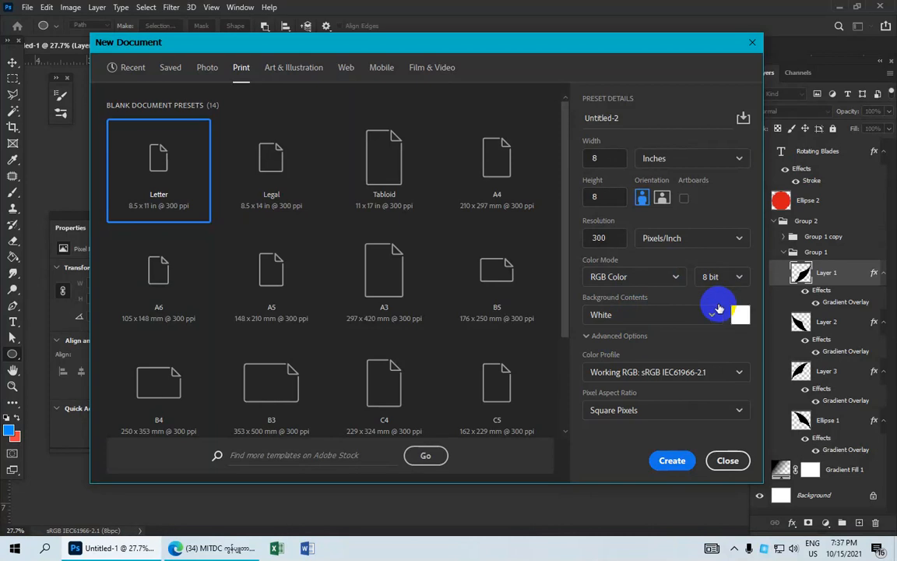
{"action": "left_click", "coordinate": [649, 411]}
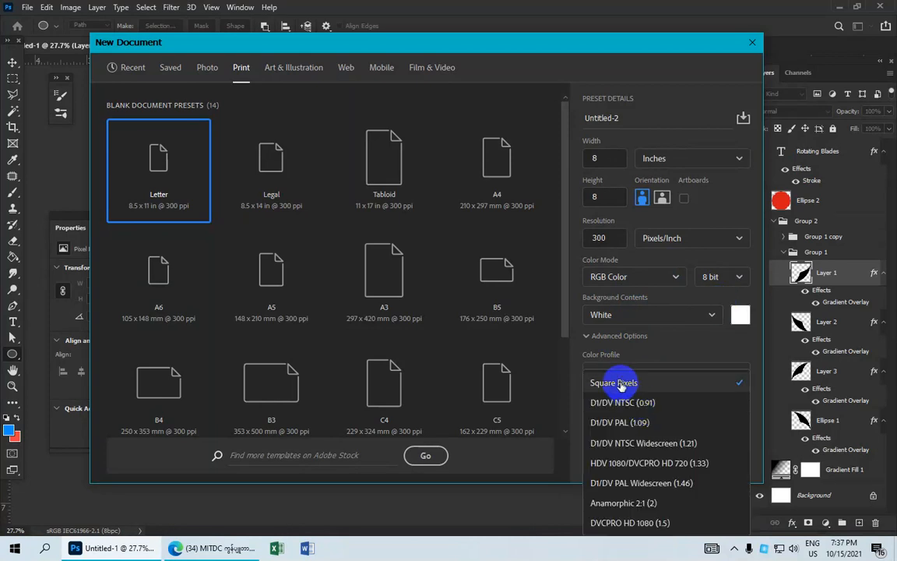
{"action": "left_click", "coordinate": [620, 383]}
{"action": "left_click", "coordinate": [673, 461]}
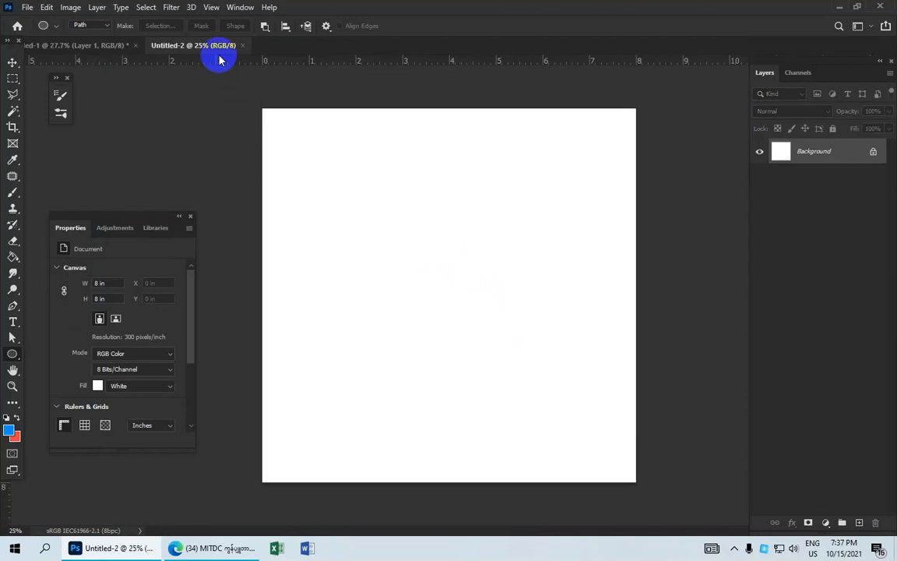
- Add a horizontal guide at 50% of the canvas
{"action": "left_click", "coordinate": [211, 7]}
{"action": "left_click", "coordinate": [260, 518]}
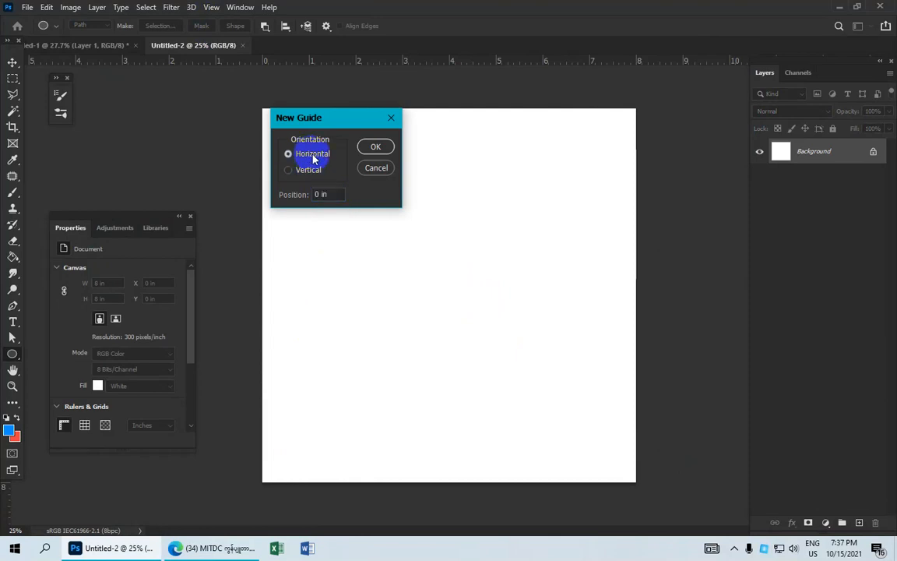
{"action": "double_click", "coordinate": [320, 194]}
{"action": "type", "text": "50"}
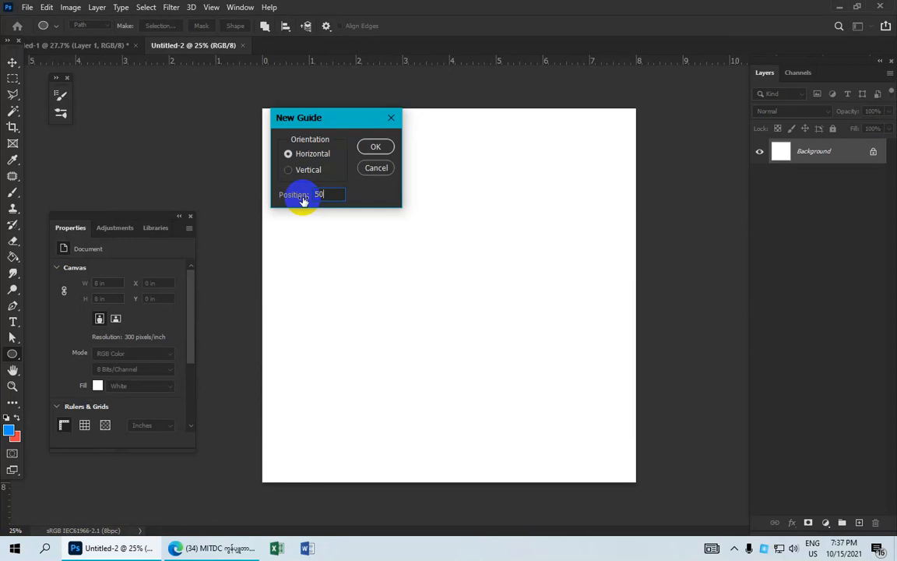
{"action": "left_click", "coordinate": [368, 149]}
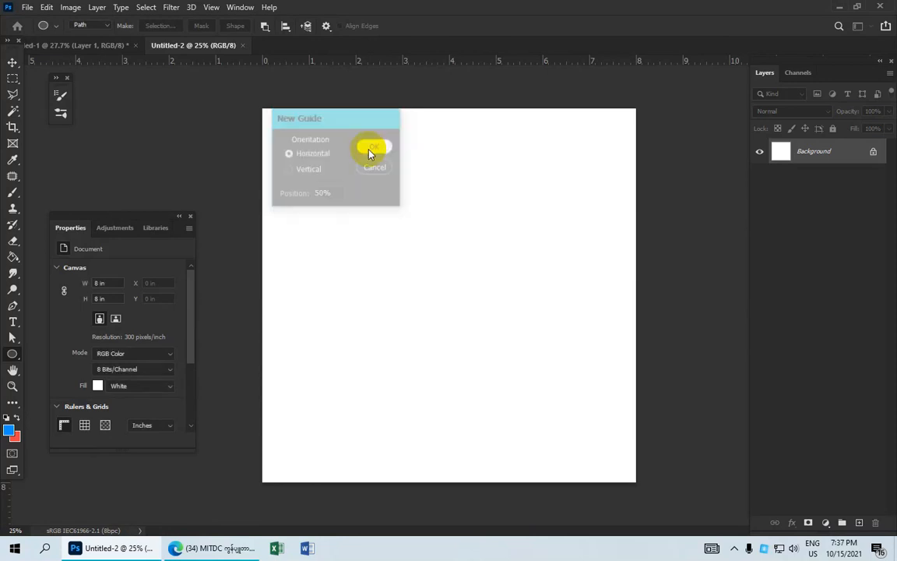
- Add a vertical guide at 50% of the canvas
{"action": "left_click", "coordinate": [211, 7]}
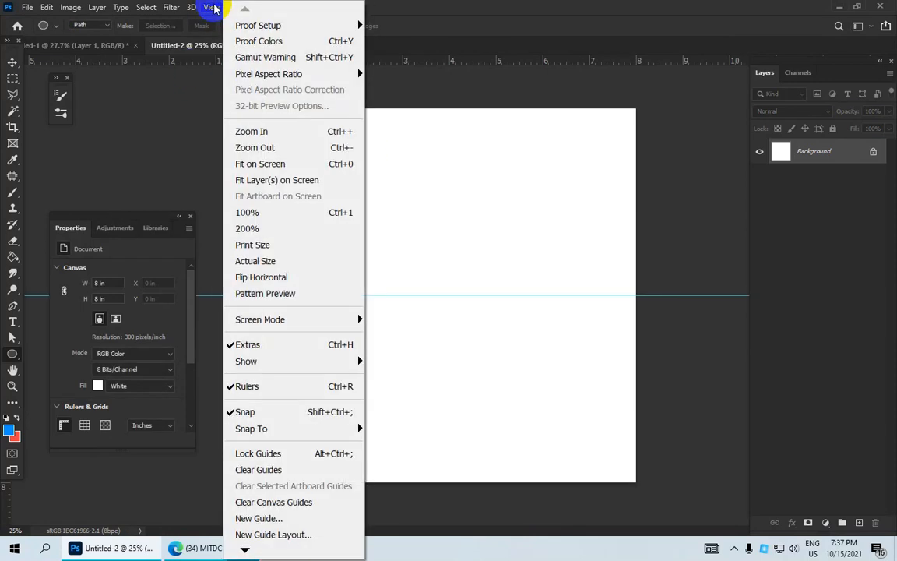
{"action": "left_click", "coordinate": [257, 518]}
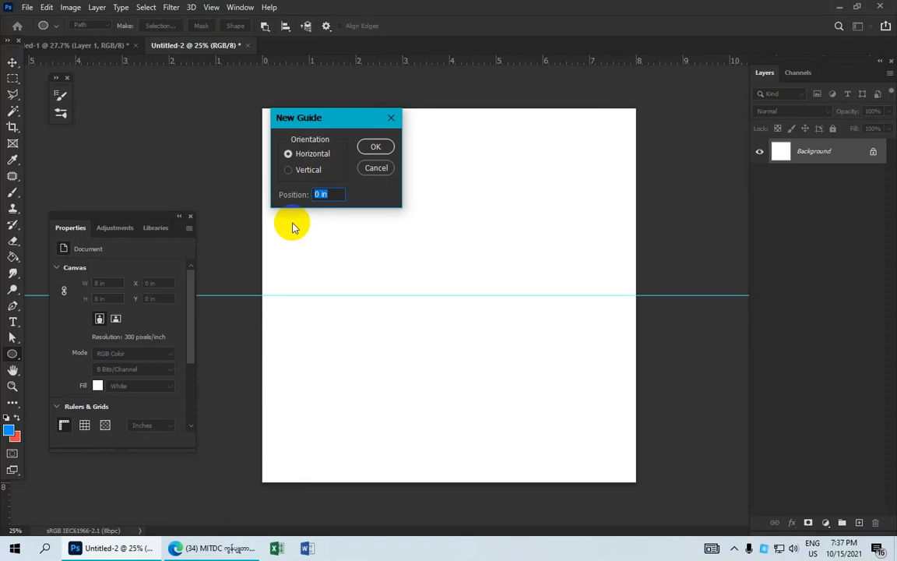
{"action": "left_click", "coordinate": [309, 170]}
{"action": "left_click", "coordinate": [322, 194]}
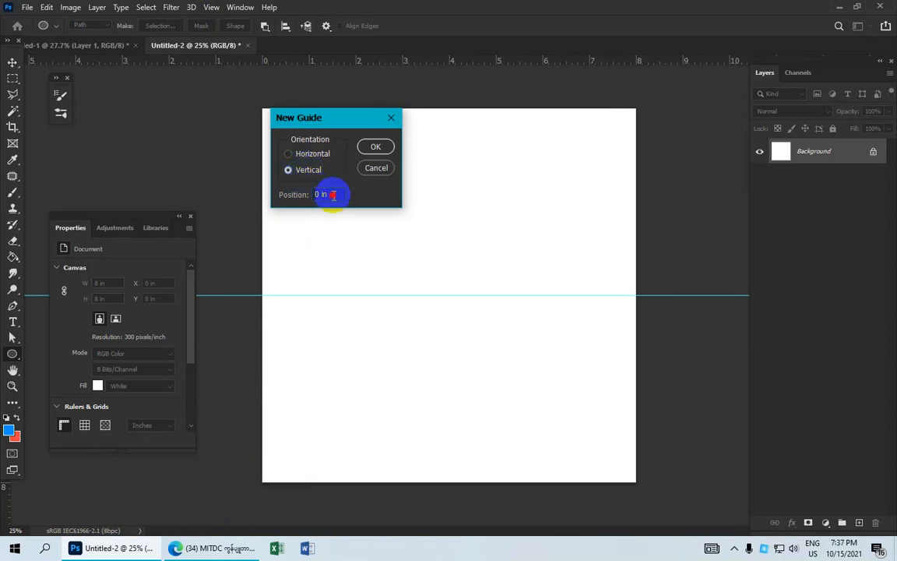
{"action": "left_click_drag", "start_coordinate": [333, 196], "coordinate": [298, 198]}
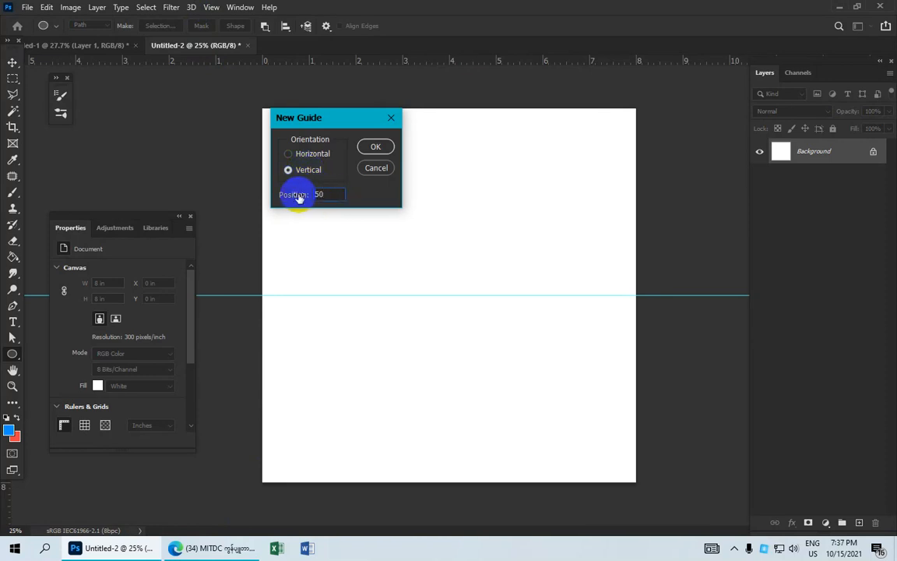
{"action": "type", "text": "50%"}
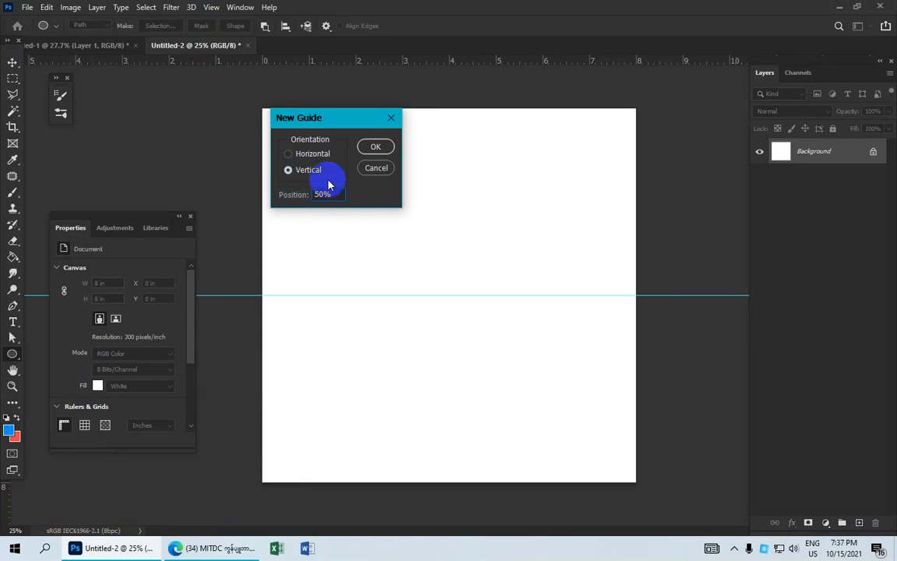
{"action": "left_click", "coordinate": [375, 147]}
- Create a 4 in by 4 in circle with the Ellipse Tool in Path mode on the canvas
{"action": "right_click", "coordinate": [12, 355]}
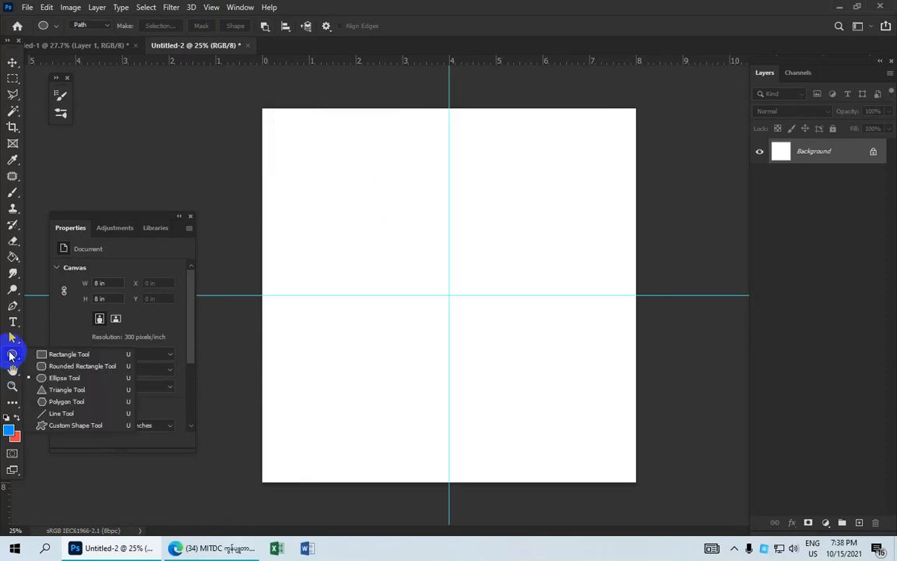
{"action": "left_click", "coordinate": [78, 379]}
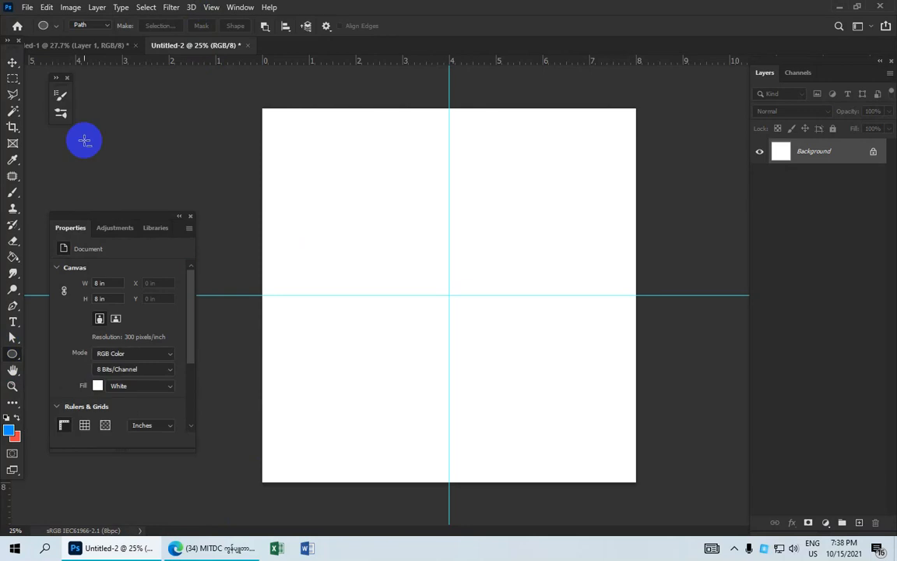
{"action": "left_click", "coordinate": [95, 25]}
{"action": "left_click", "coordinate": [97, 49]}
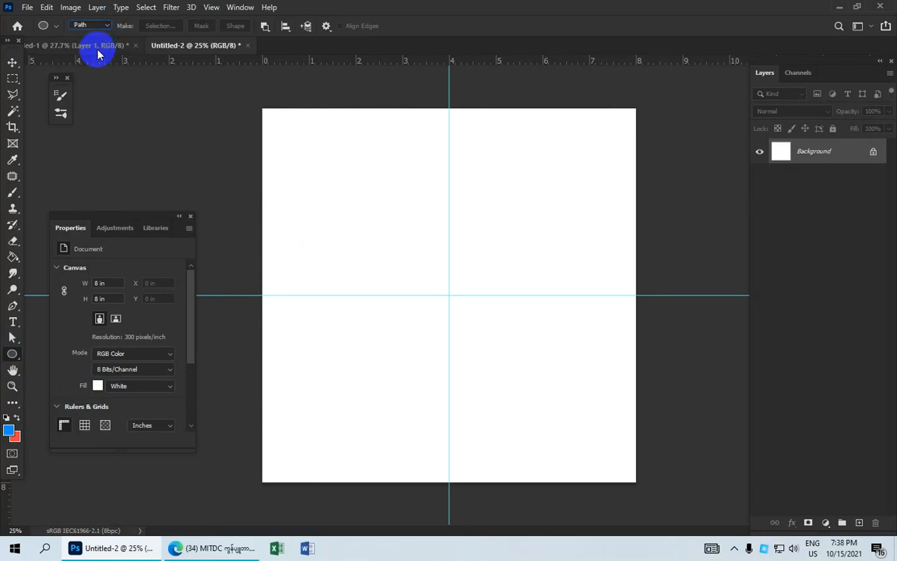
{"action": "left_click", "coordinate": [394, 236]}
{"action": "left_click", "coordinate": [415, 160]}
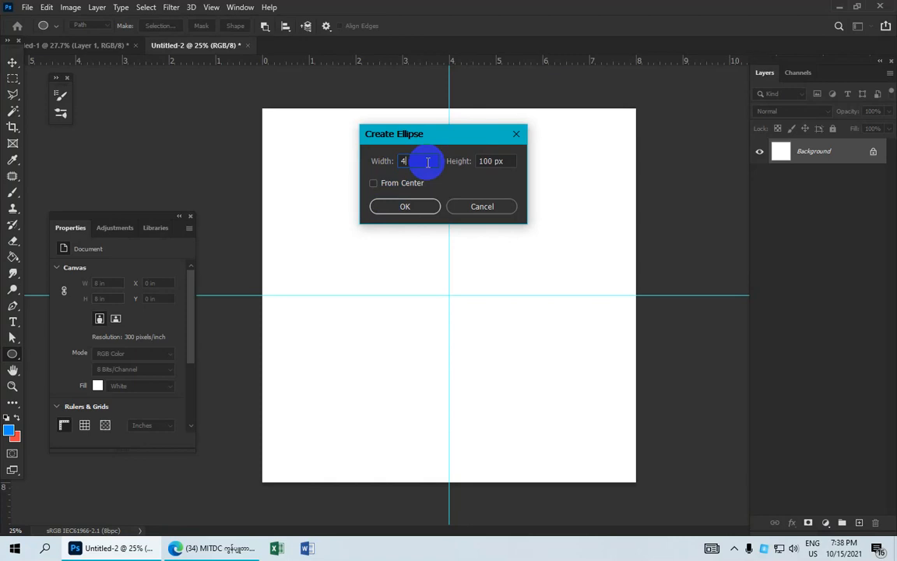
{"action": "left_click", "coordinate": [499, 161]}
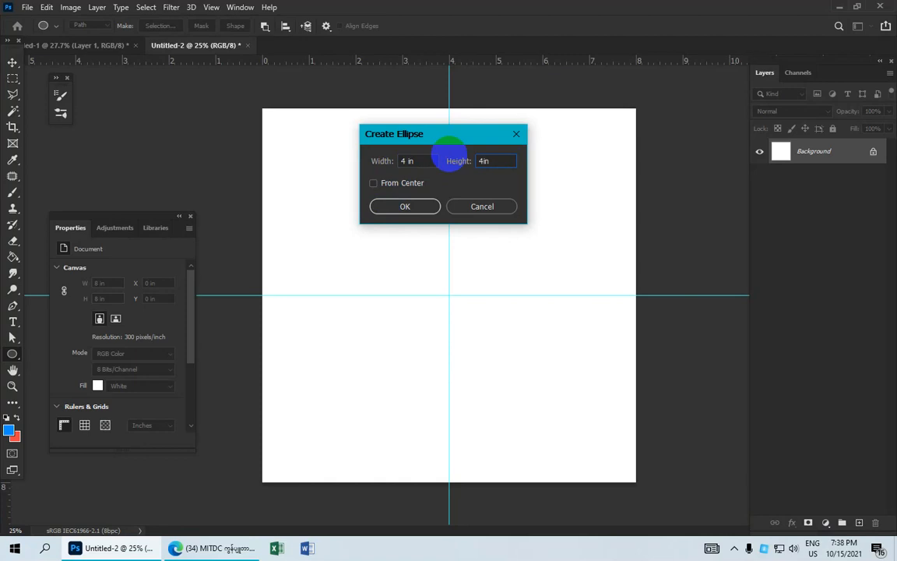
{"action": "left_click", "coordinate": [413, 206]}
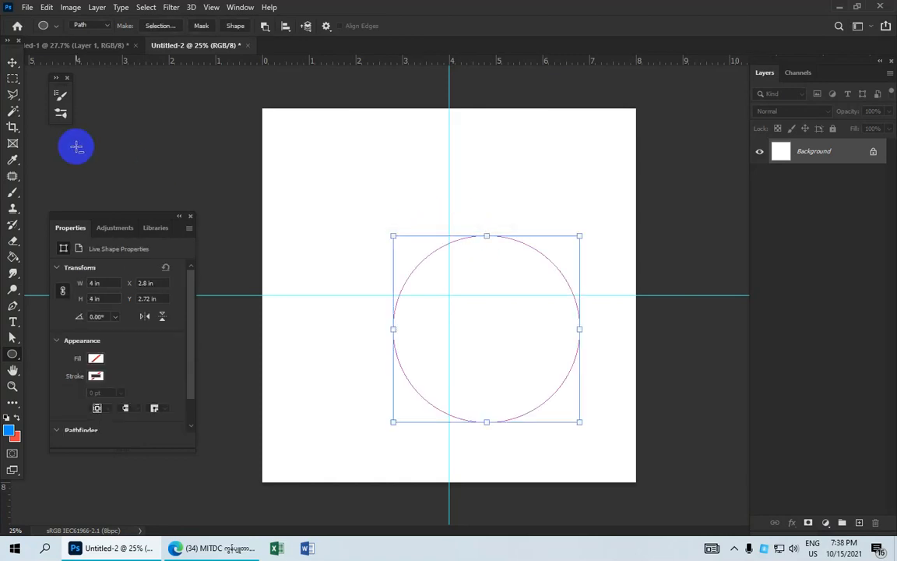
- Switch to the Move tool and convert the circle path into a selection
{"action": "left_click", "coordinate": [11, 68]}
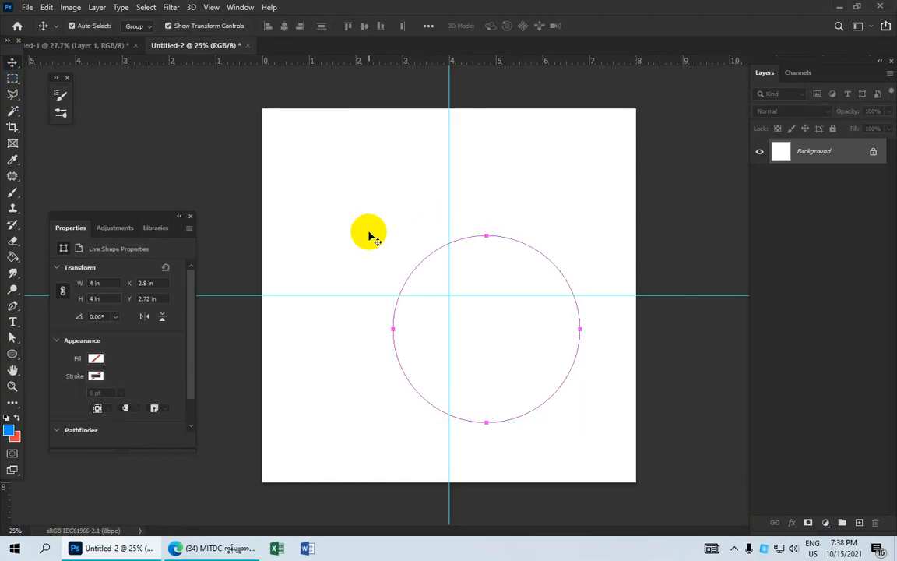
{"action": "mouse_move", "coordinate": [496, 241]}
{"action": "left_mouse_down"}
{"action": "mouse_move", "coordinate": [506, 239]}
{"action": "mouse_move", "coordinate": [494, 242]}
{"action": "left_mouse_up"}
{"action": "left_click", "coordinate": [514, 237]}
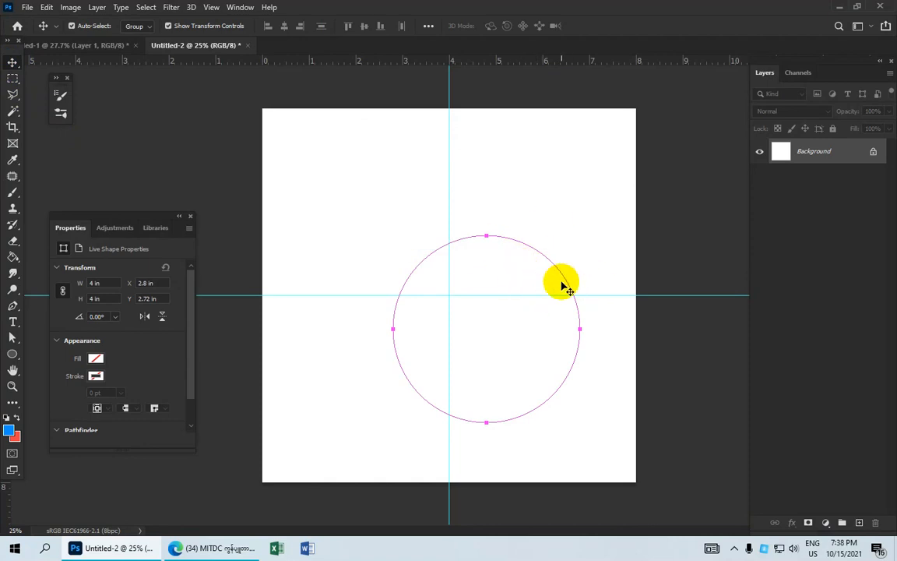
{"action": "key", "text": "ctrl+Return"}
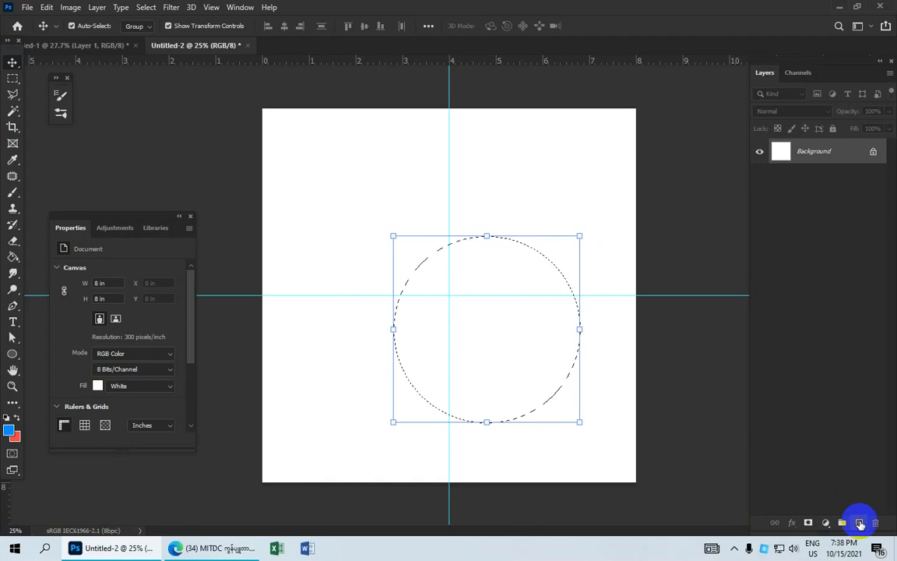
- Add a new layer, set the foreground color to black 000000, and fill the circular selection with it
{"action": "left_click", "coordinate": [860, 522]}
{"action": "left_click", "coordinate": [9, 429]}
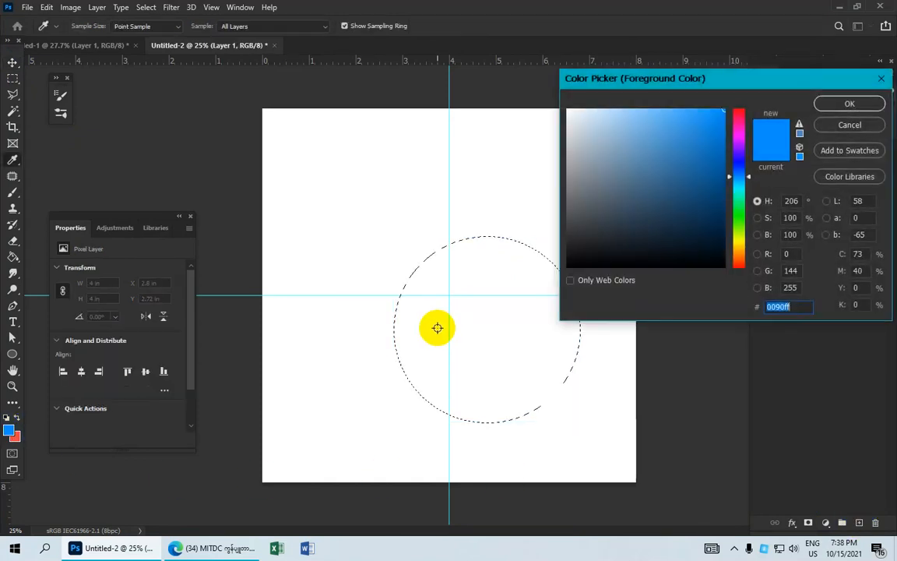
{"action": "left_click_drag", "start_coordinate": [584, 258], "coordinate": [528, 289]}
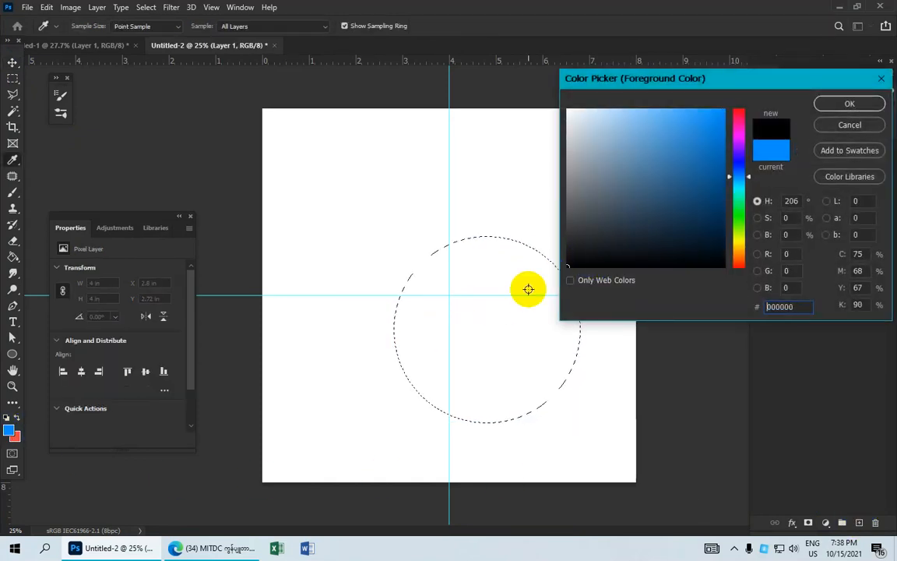
{"action": "left_click", "coordinate": [847, 103]}
{"action": "key", "text": "v"}
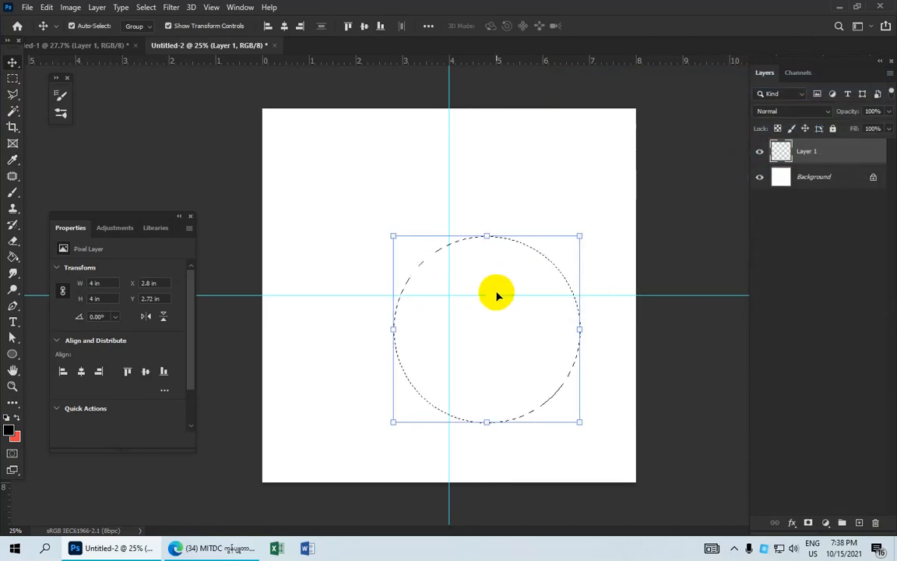
{"action": "key", "text": "alt+BackSpace"}
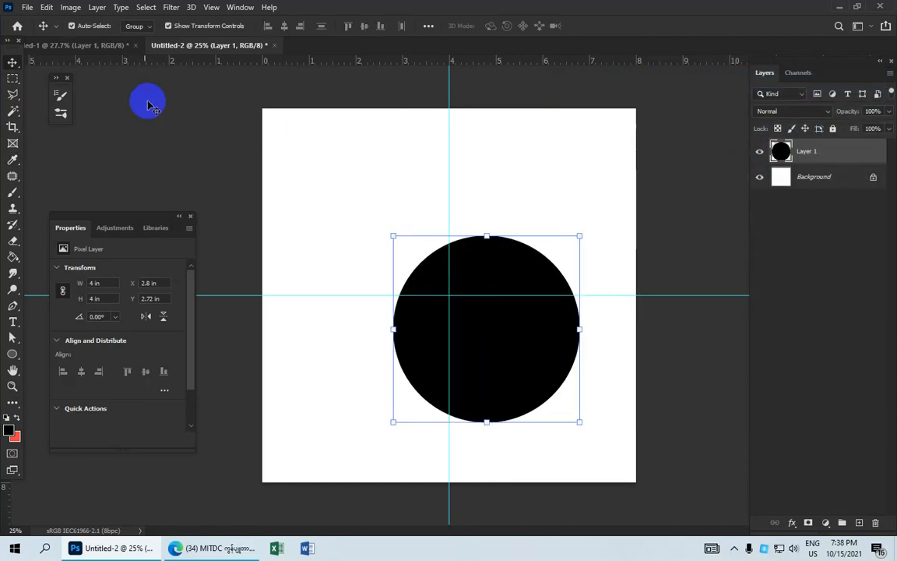
- Move the black circle to the intersection of the guides, at about X 2 in and Y 1.96 in
{"action": "left_click_drag", "start_coordinate": [12, 66], "coordinate": [57, 65]}
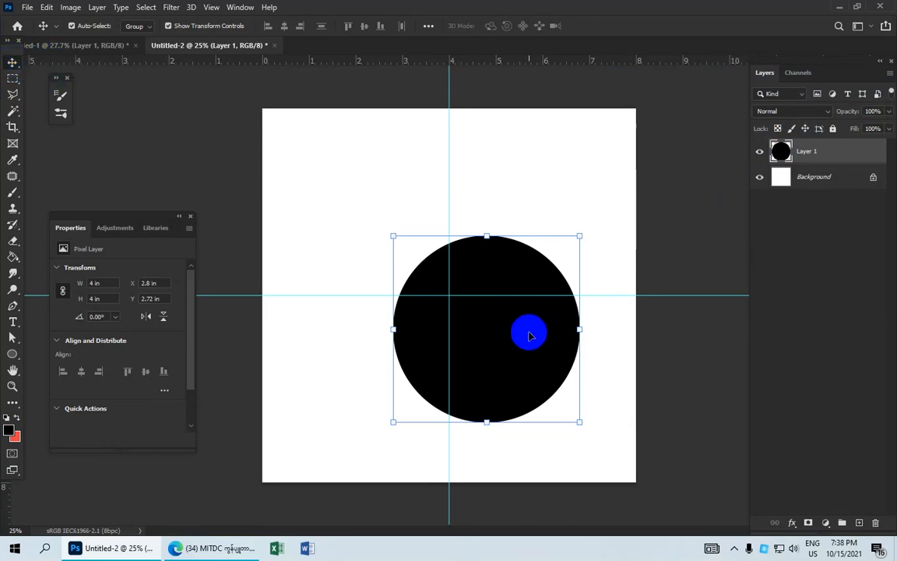
{"action": "left_click_drag", "start_coordinate": [529, 334], "coordinate": [495, 296]}
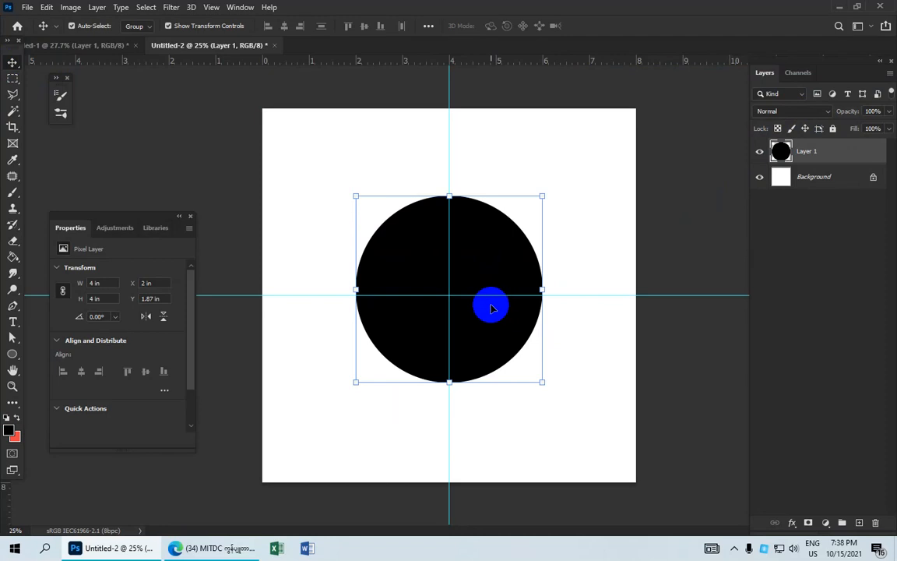
{"action": "key", "text": "Down"}
{"action": "key", "text": "Down"}
{"action": "key", "text": "Down"}
{"action": "key", "text": "Down"}
{"action": "key", "text": "Down"}
{"action": "key", "text": "Down"}
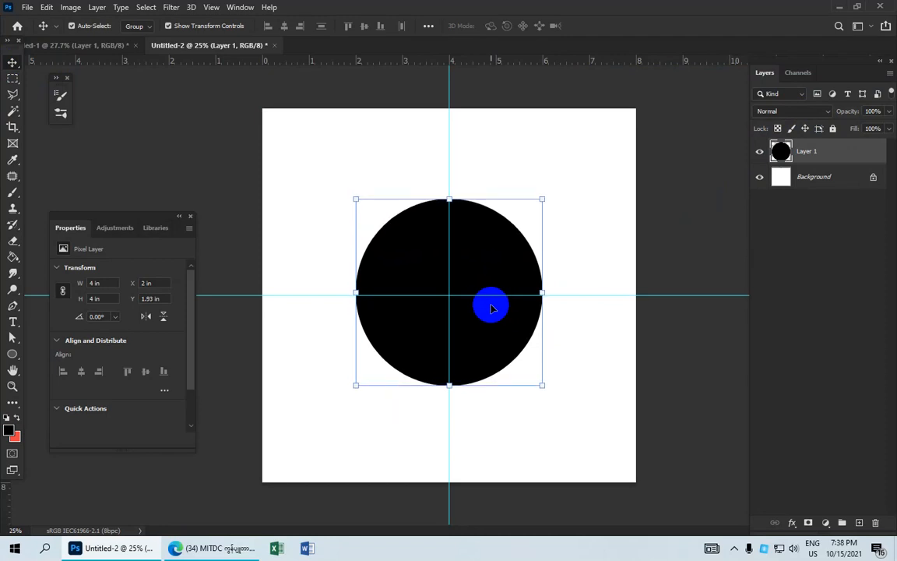
{"action": "key", "text": "Down"}
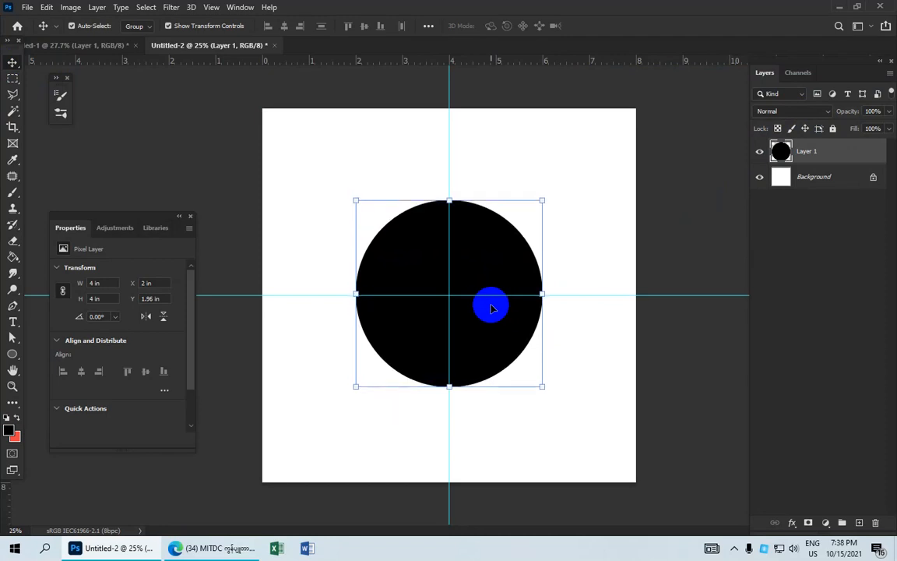
- Create an ellipse path 2 in wide and 4 in high with the Ellipse Tool in Path mode
{"action": "right_click", "coordinate": [11, 355]}
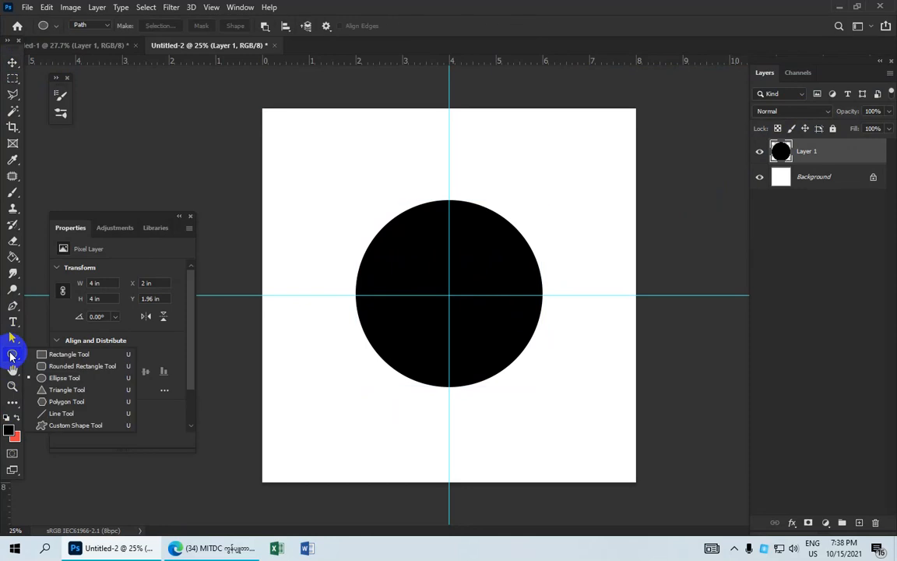
{"action": "left_click", "coordinate": [87, 378]}
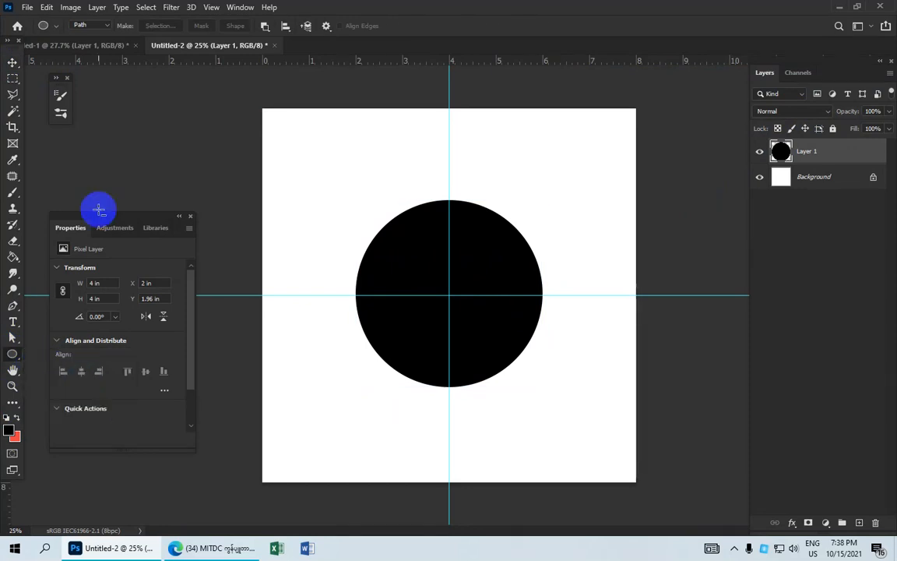
{"action": "left_click", "coordinate": [93, 24]}
{"action": "left_click", "coordinate": [117, 59]}
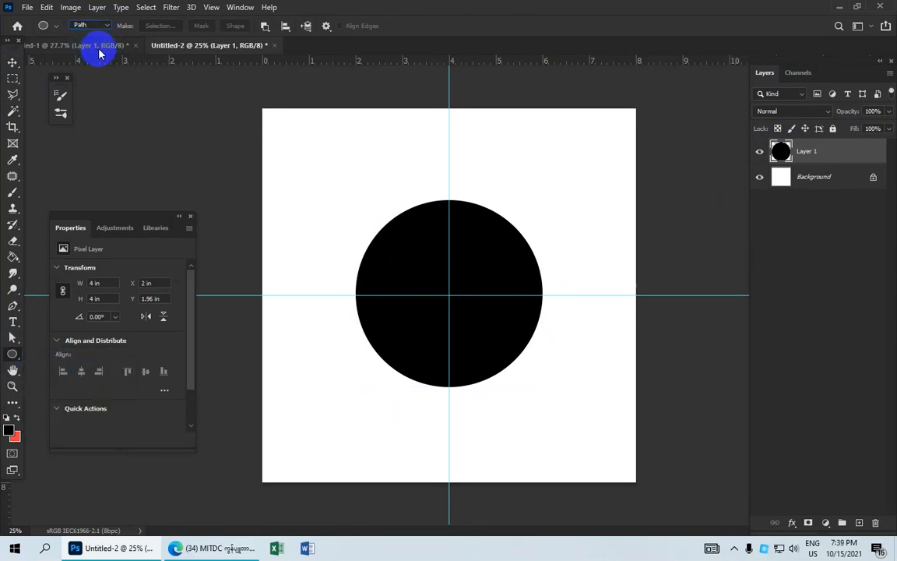
{"action": "left_click", "coordinate": [337, 176]}
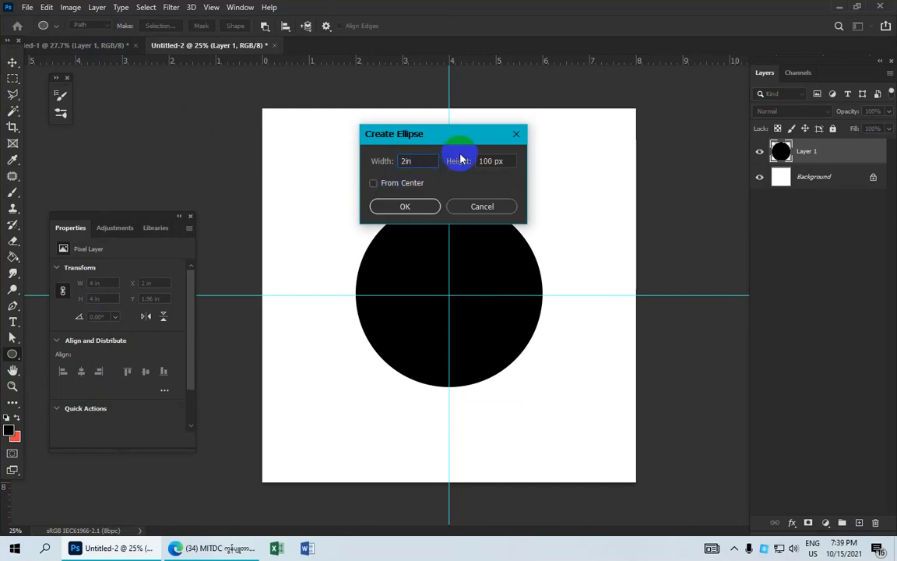
{"action": "key", "text": "Tab"}
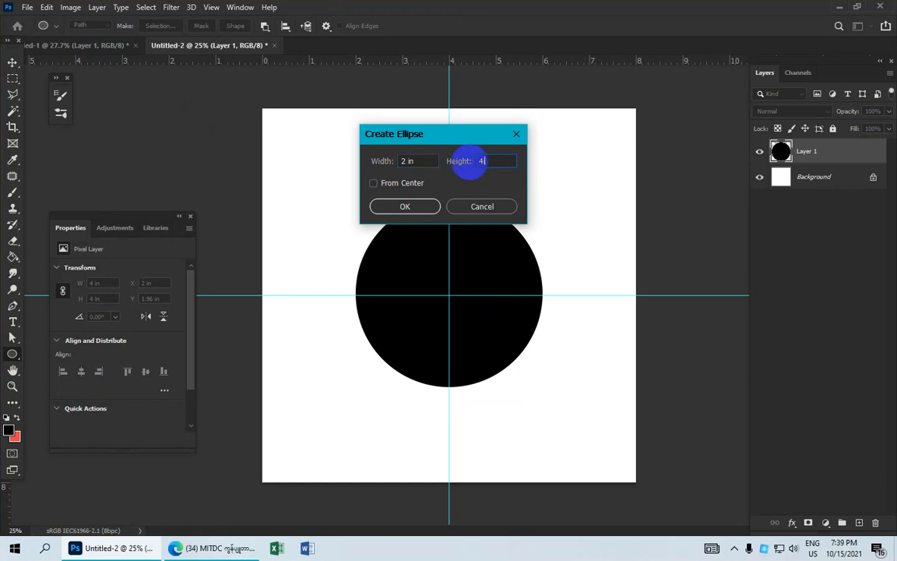
{"action": "type", "text": "4in"}
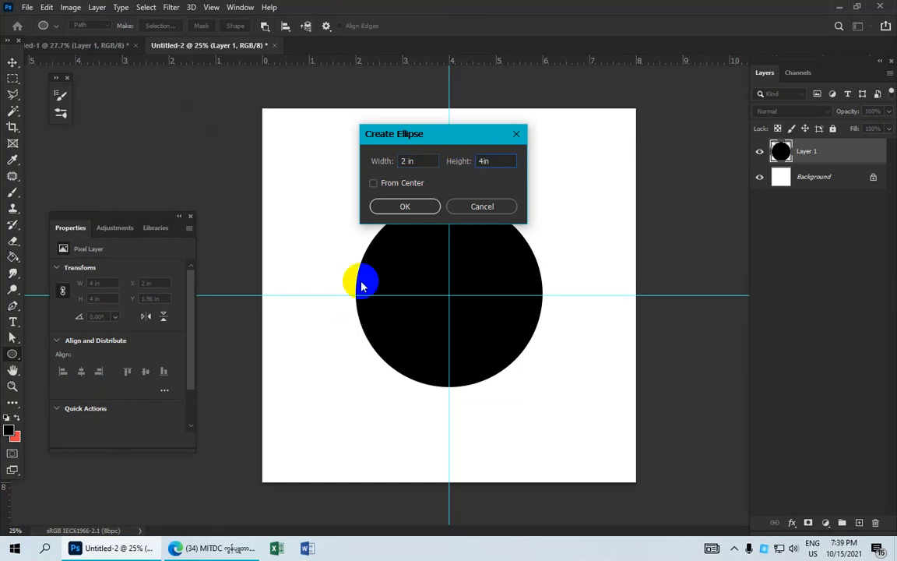
{"action": "left_click", "coordinate": [408, 205]}
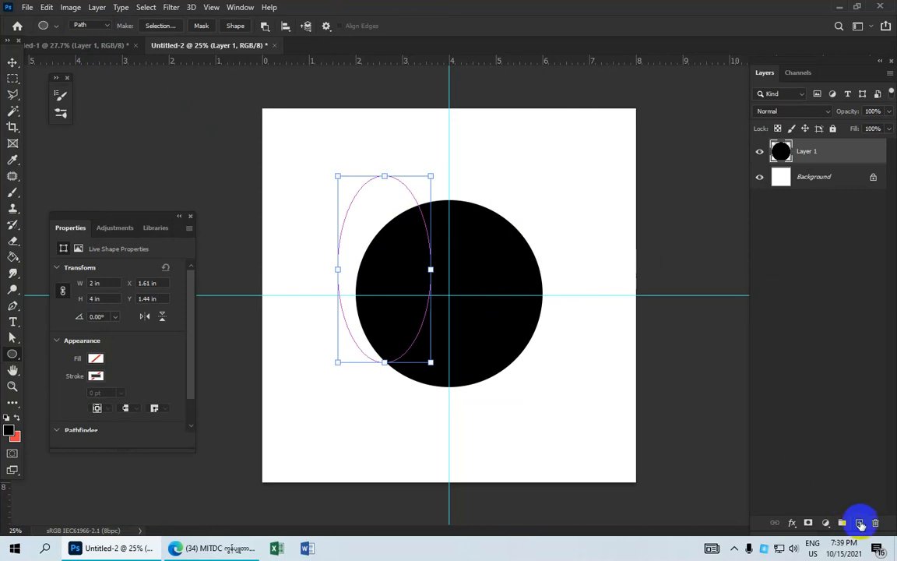
- Convert the ellipse path into a selection on a new layer, fill it with blue 0090ff, and deselect
{"action": "left_click", "coordinate": [860, 523]}
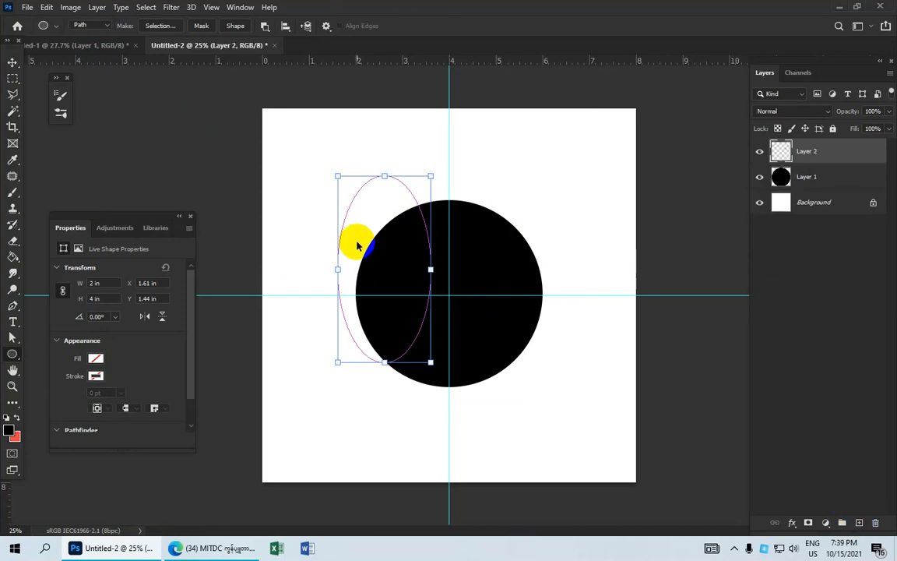
{"action": "key", "text": "ctrl+Return"}
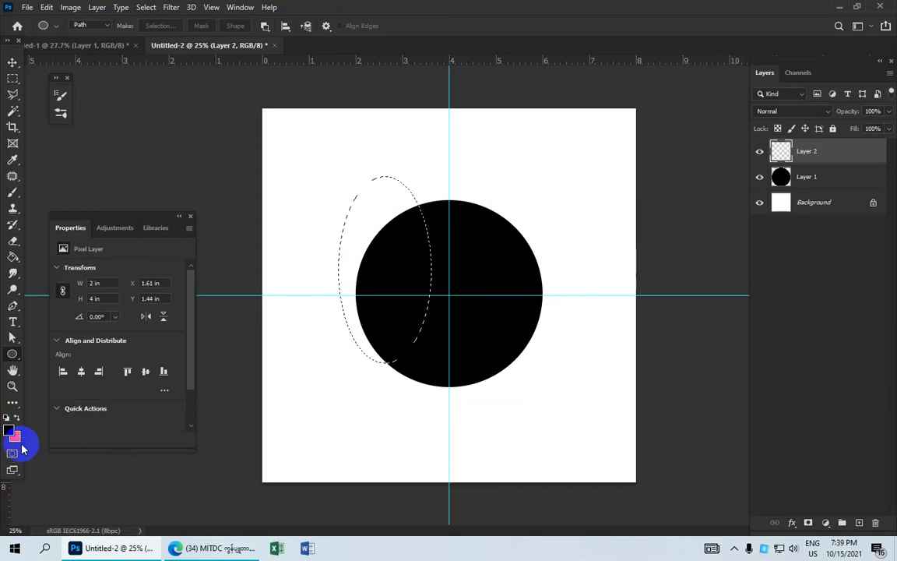
{"action": "left_click", "coordinate": [10, 431]}
{"action": "left_click_drag", "start_coordinate": [667, 176], "coordinate": [724, 109]}
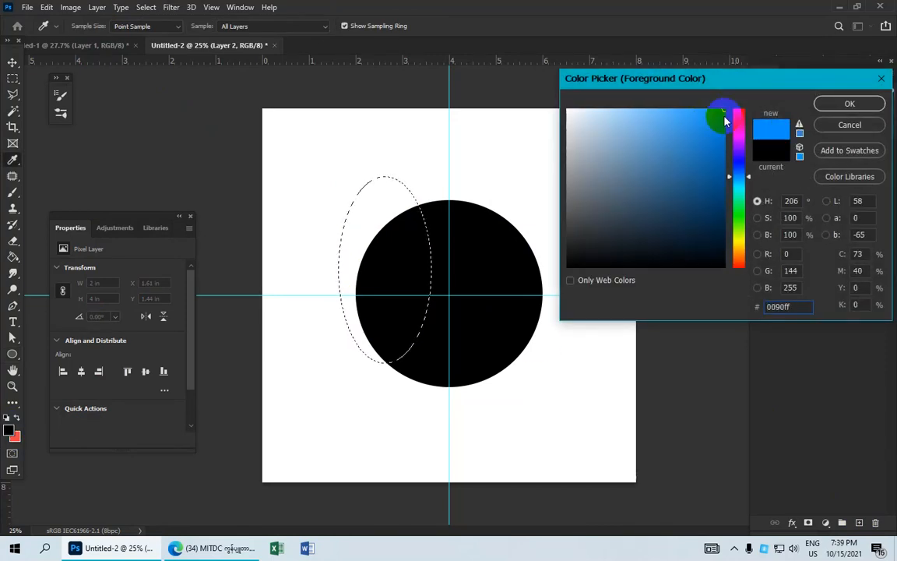
{"action": "left_click", "coordinate": [833, 107]}
{"action": "left_click", "coordinate": [807, 145]}
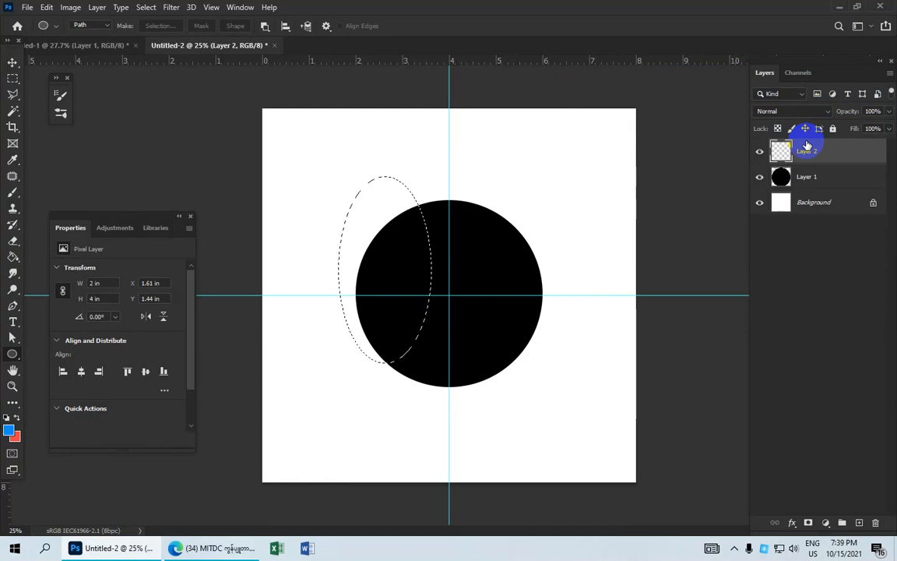
{"action": "key", "text": "alt+BackSpace"}
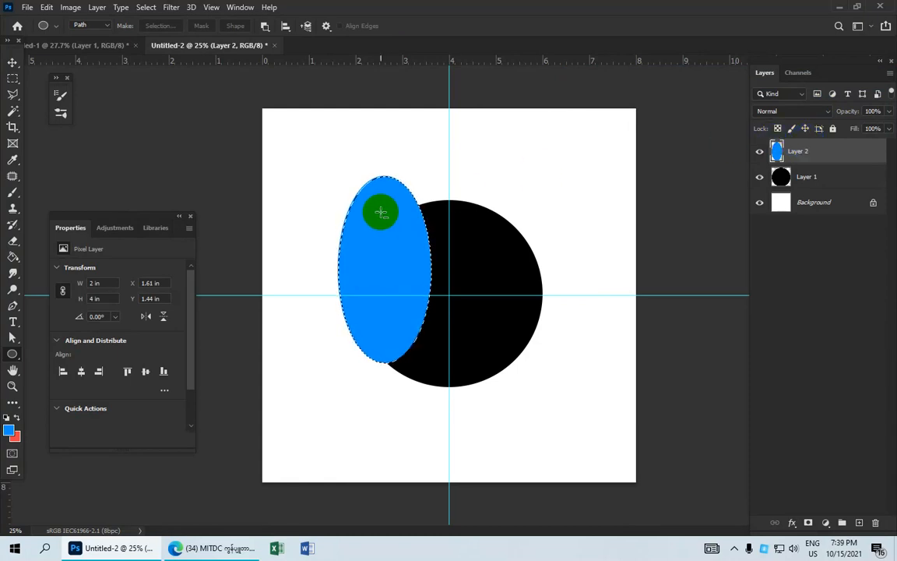
{"action": "left_click", "coordinate": [146, 7]}
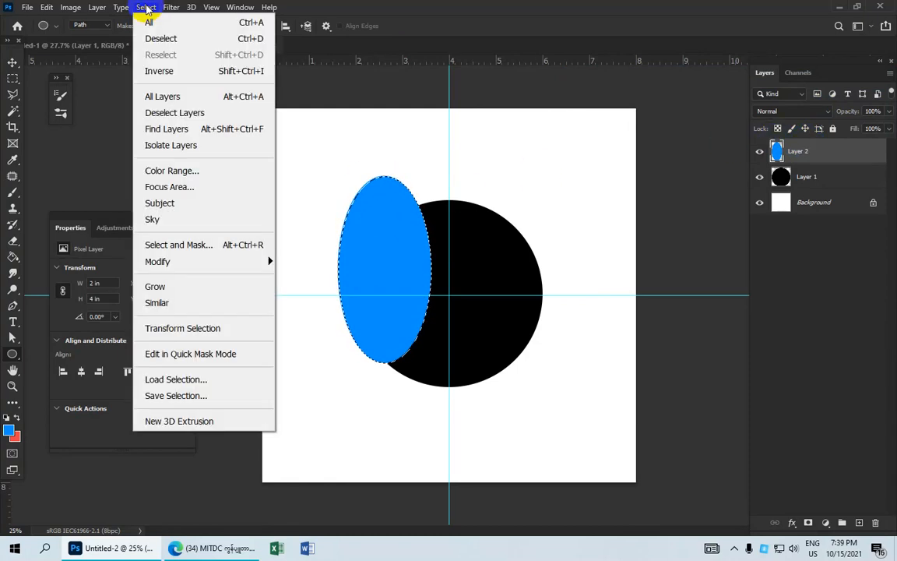
{"action": "left_click", "coordinate": [171, 41]}
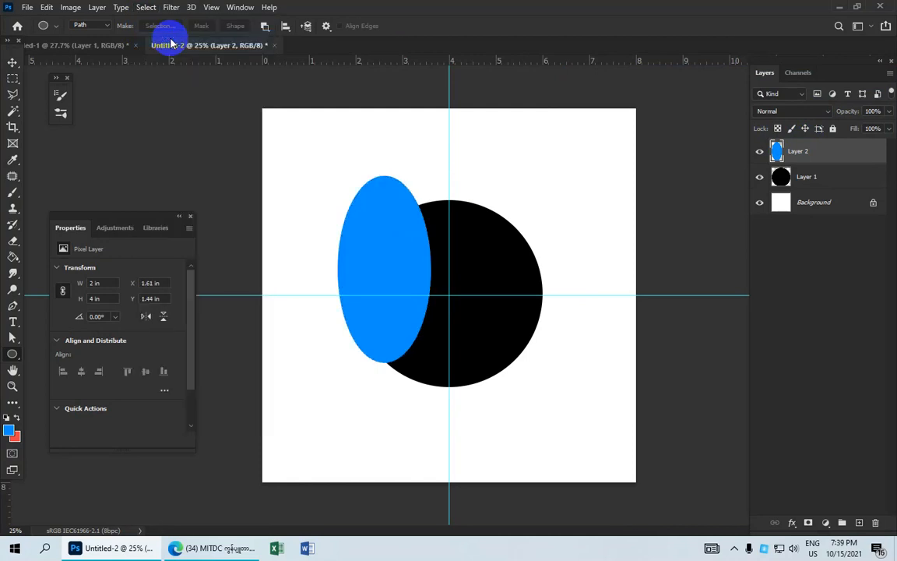
- Move the blue ellipse to the center of the black circle, at about X 3 in and Y 1.96 in
{"action": "left_click", "coordinate": [13, 64]}
{"action": "left_click_drag", "start_coordinate": [376, 229], "coordinate": [442, 252]}
{"action": "key", "text": "Down"}
{"action": "key", "text": "Down"}
{"action": "key", "text": "Down"}
{"action": "key", "text": "Down"}
{"action": "key", "text": "Down"}
{"action": "key", "text": "Down"}
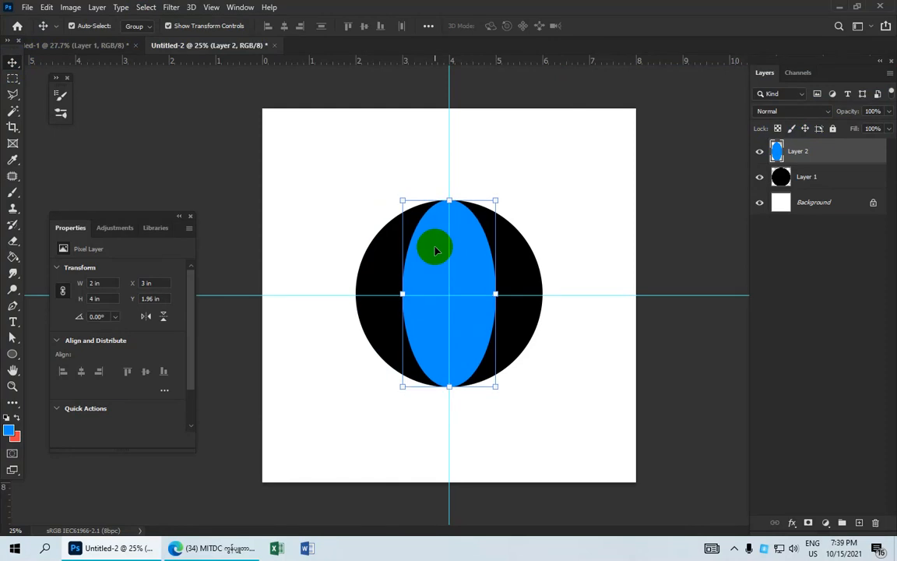
- Duplicate the blue ellipse layer and rotate the copy 90 degrees with Free Transform
{"action": "scroll", "coordinate": [479, 226], "scroll_direction": "up", "scroll_amount": 2}
{"action": "left_click", "coordinate": [568, 202]}
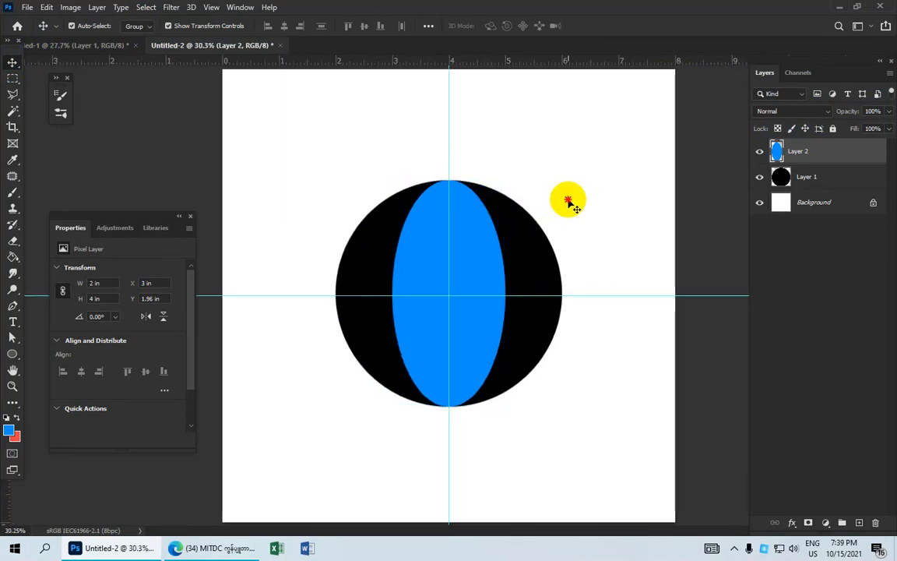
{"action": "left_click", "coordinate": [484, 249]}
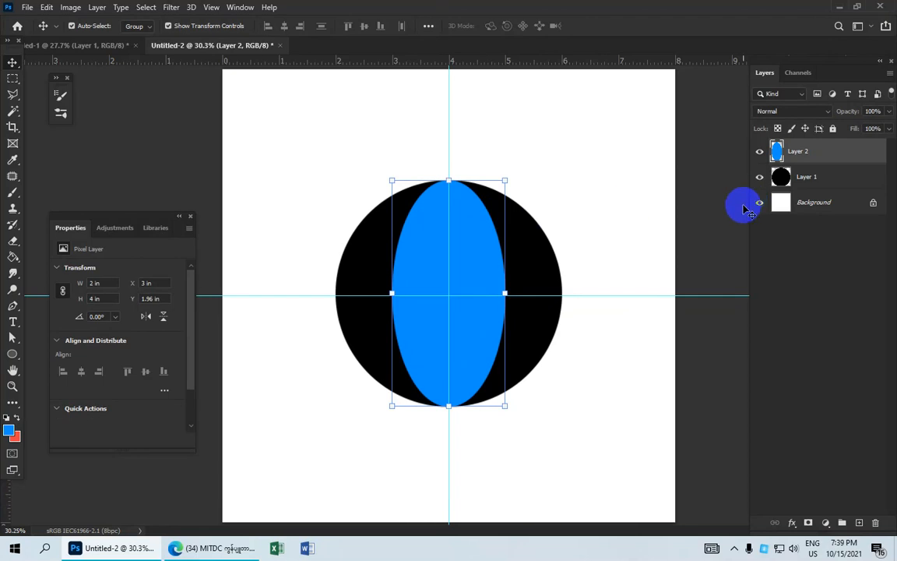
{"action": "key", "text": "ctrl+j"}
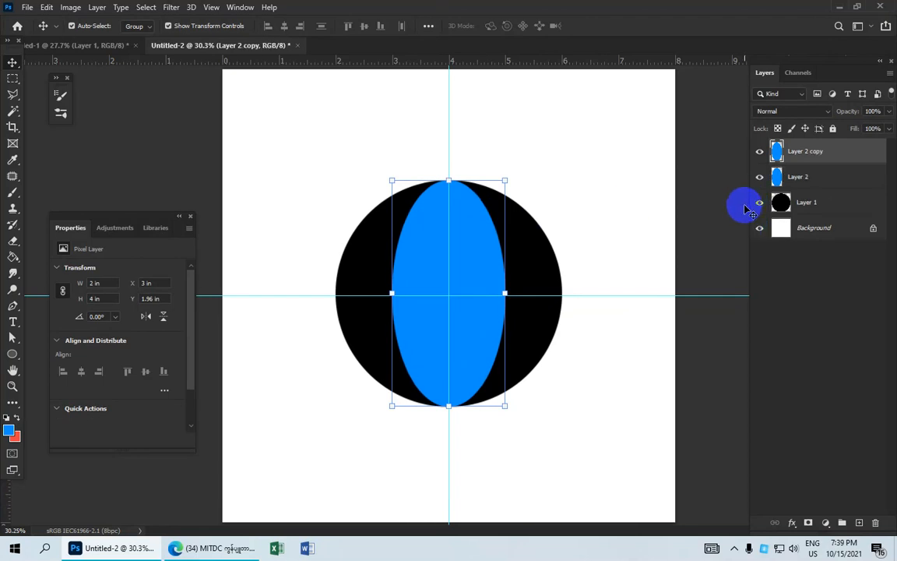
{"action": "key", "text": "ctrl+t"}
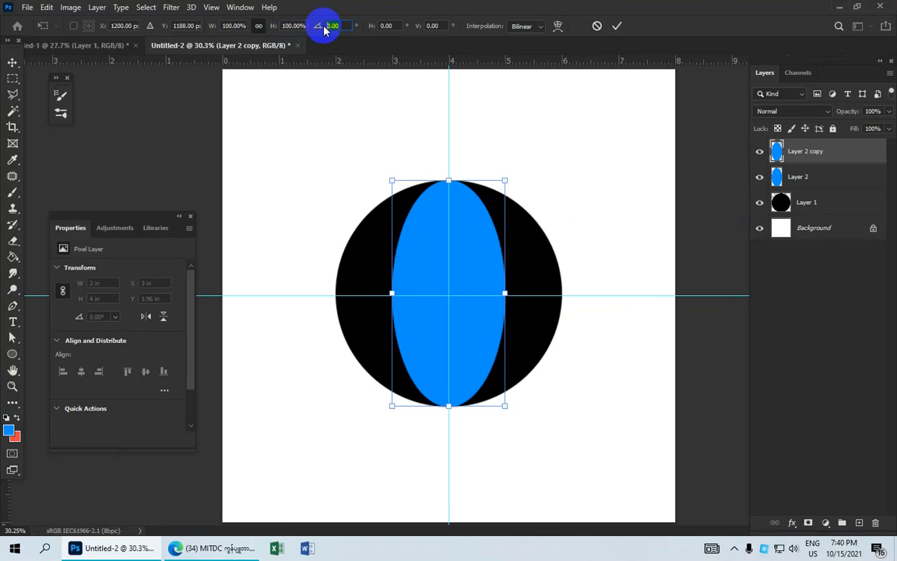
{"action": "type", "text": "9"}
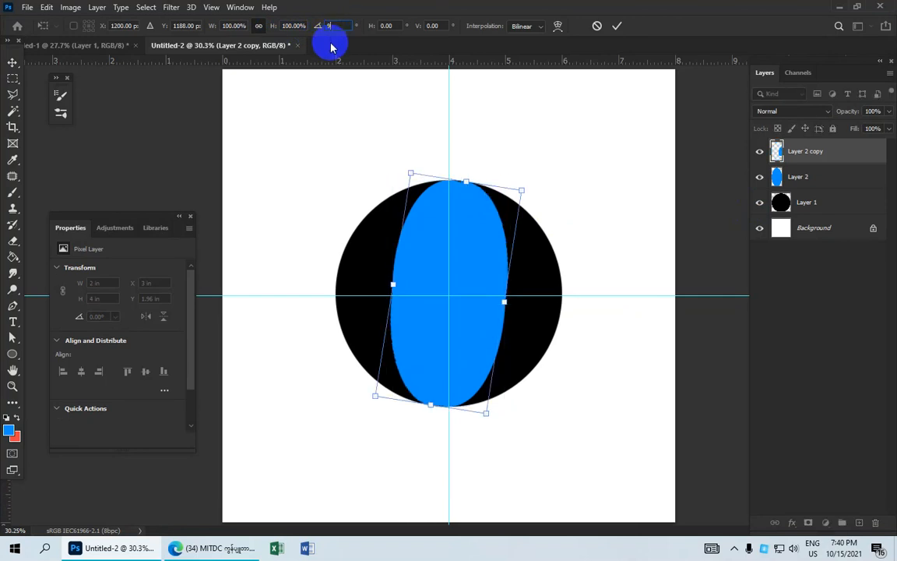
{"action": "type", "text": "0"}
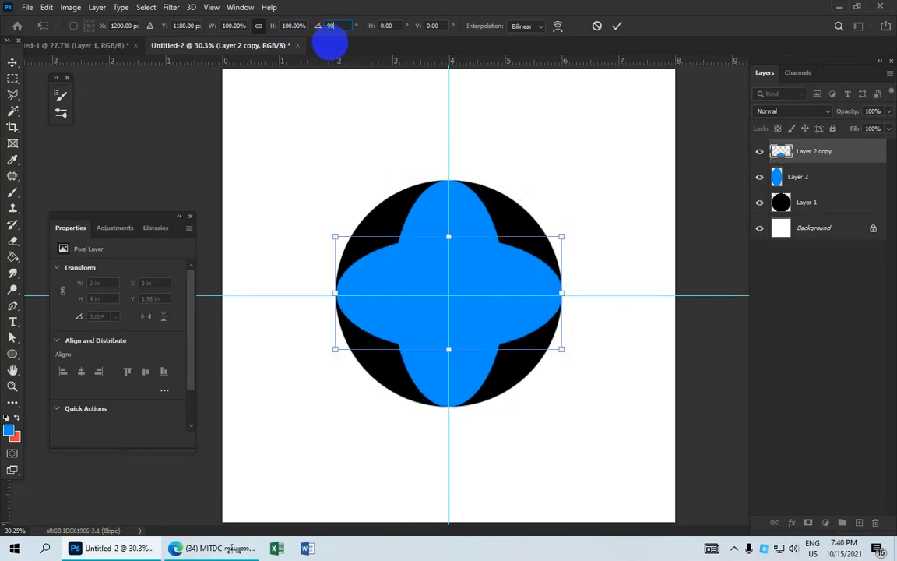
{"action": "left_click", "coordinate": [617, 27]}
- Load the outline of Layer 2 copy as a selection on Layer 1, and delete Layer 2 copy
{"action": "scroll", "coordinate": [555, 175], "scroll_direction": "up", "scroll_amount": 5}
{"action": "left_click", "coordinate": [556, 186]}
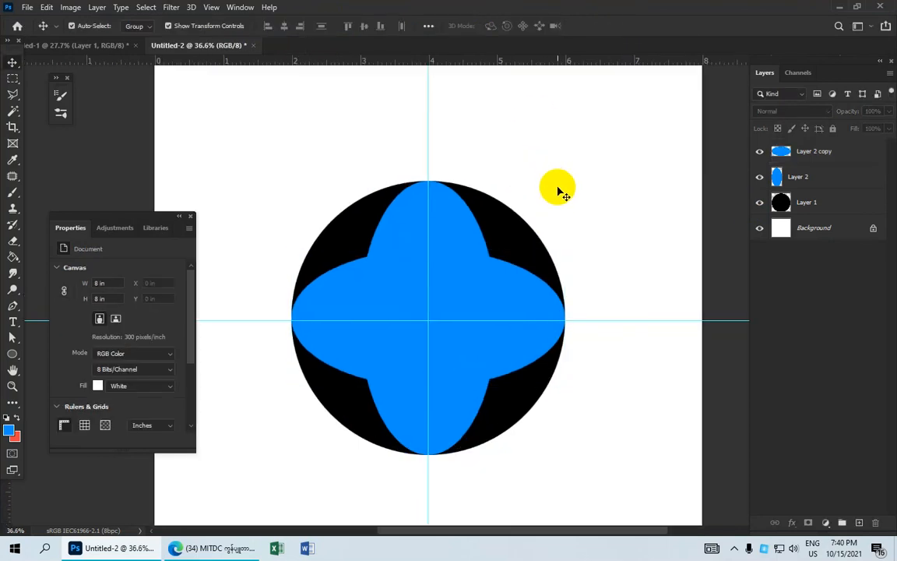
{"action": "key", "text": "ctrl+0"}
{"action": "left_click", "coordinate": [779, 152]}
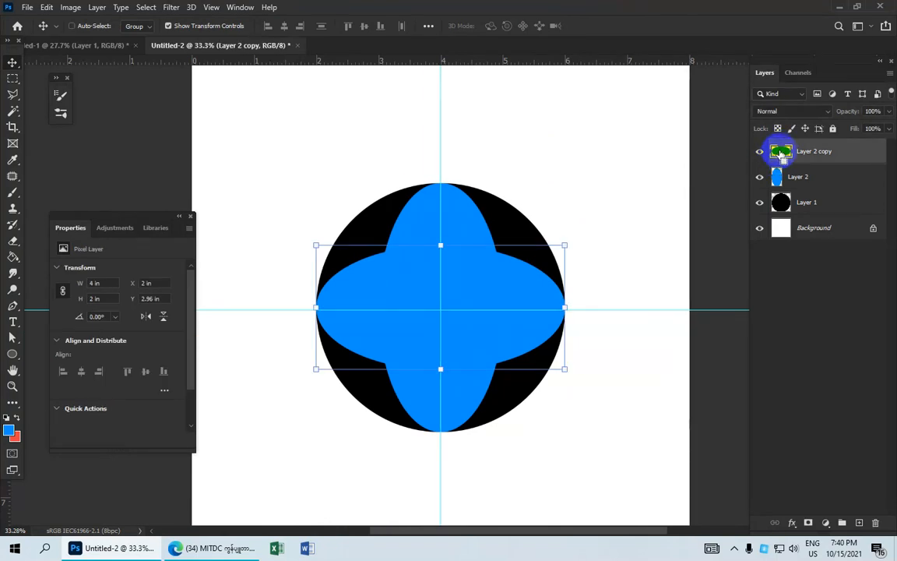
{"action": "left_click", "coordinate": [783, 154], "text": "ctrl"}
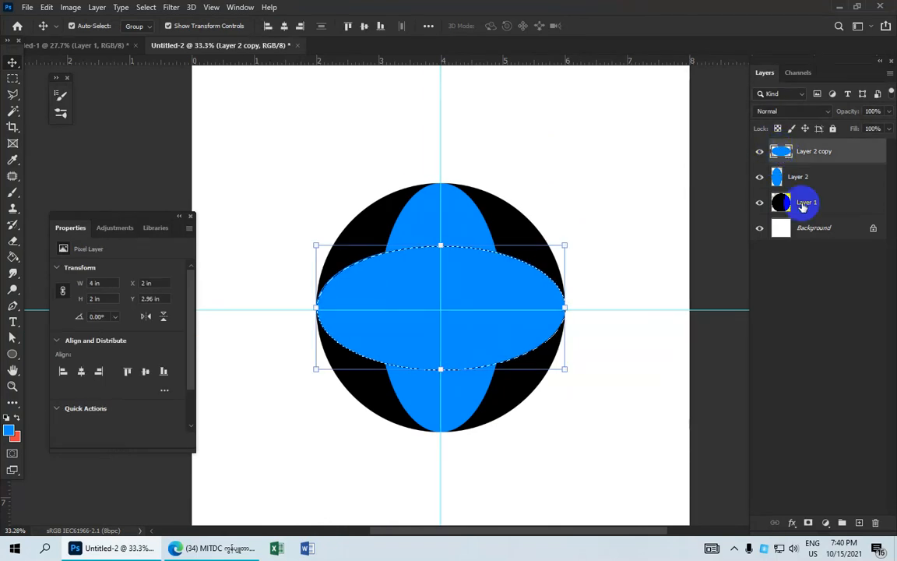
{"action": "left_click", "coordinate": [811, 204]}
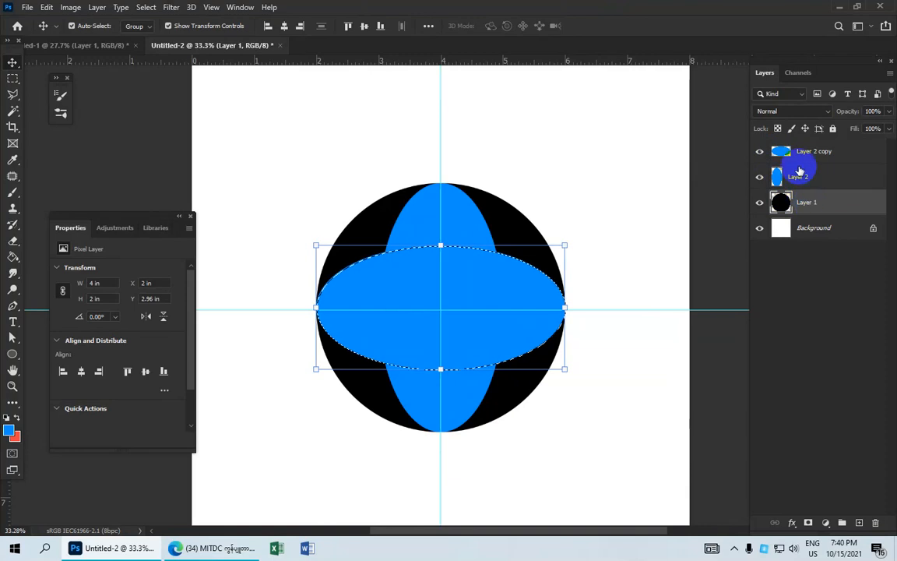
{"action": "left_click_drag", "start_coordinate": [833, 152], "coordinate": [878, 524]}
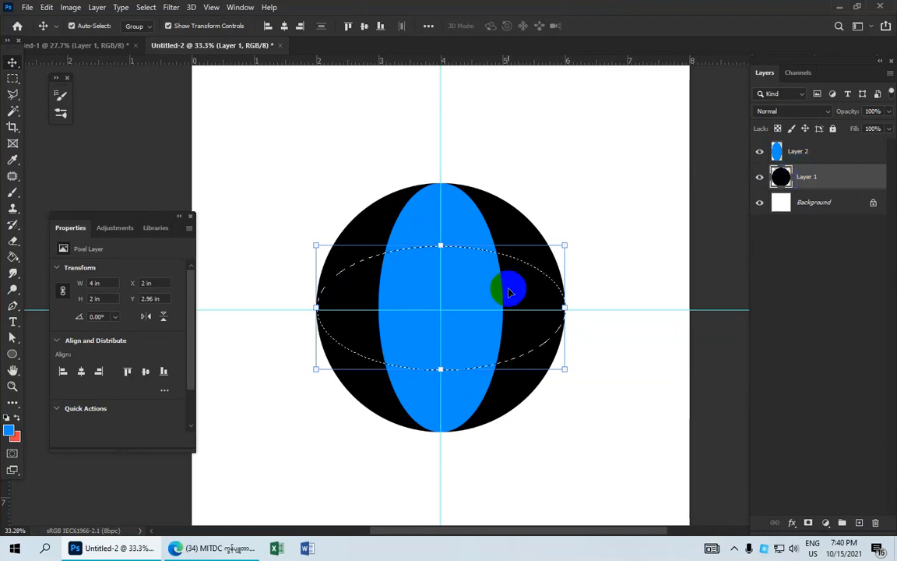
{"action": "scroll", "coordinate": [621, 304], "scroll_direction": "up", "scroll_amount": 3}
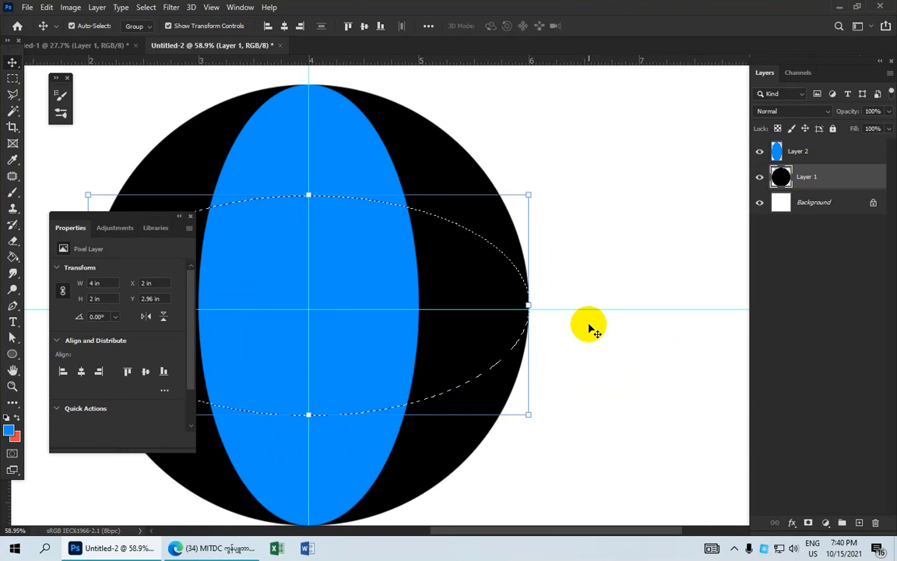
- Clear the horizontal ellipse selection from the black circle on Layer 1 and deselect
{"action": "scroll", "coordinate": [592, 325], "scroll_direction": "down", "scroll_amount": 4}
{"action": "scroll", "coordinate": [470, 315], "scroll_direction": "down", "scroll_amount": 1}
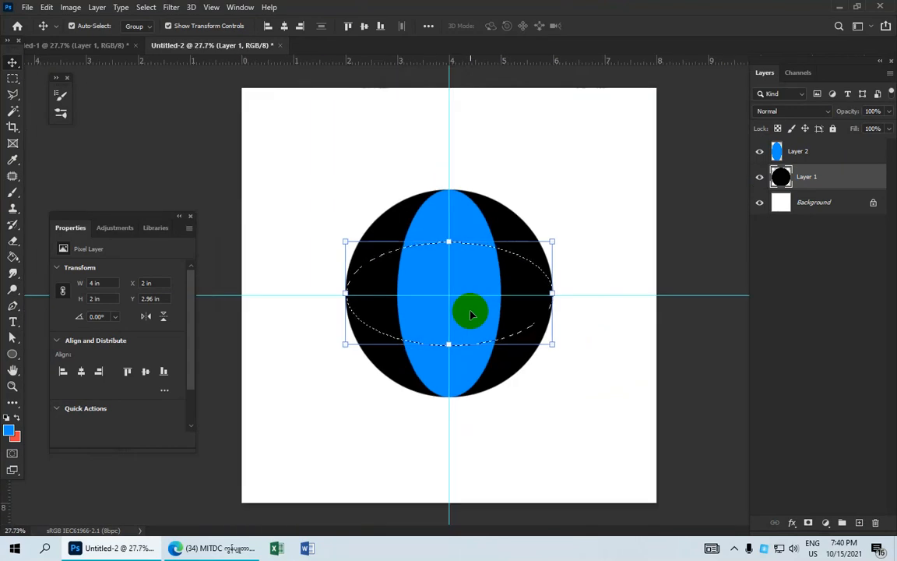
{"action": "key", "text": "Delete"}
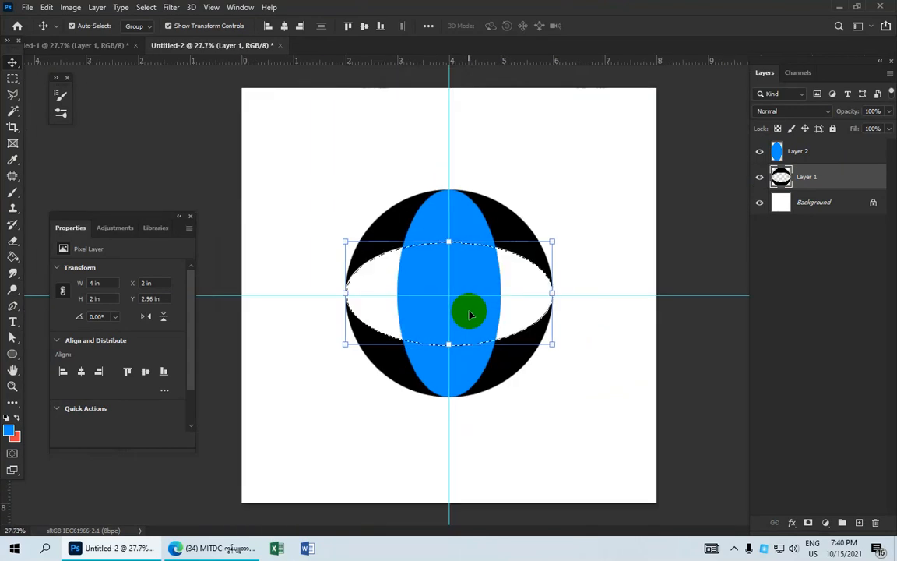
{"action": "key", "text": "ctrl+d"}
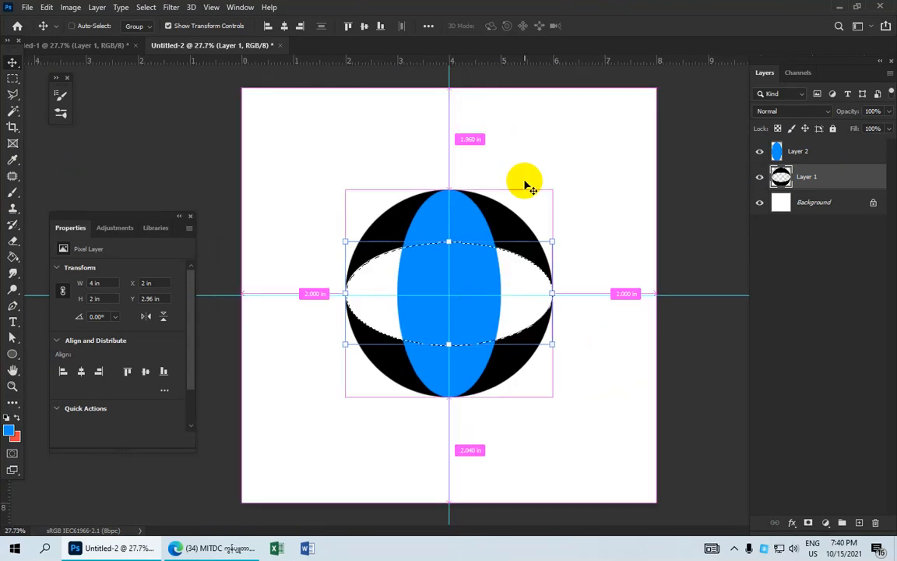
- Cut the blue vertical ellipse's outline out of the black shape on Layer 1, discarding Layer 2 and deselecting
{"action": "left_click", "coordinate": [776, 150]}
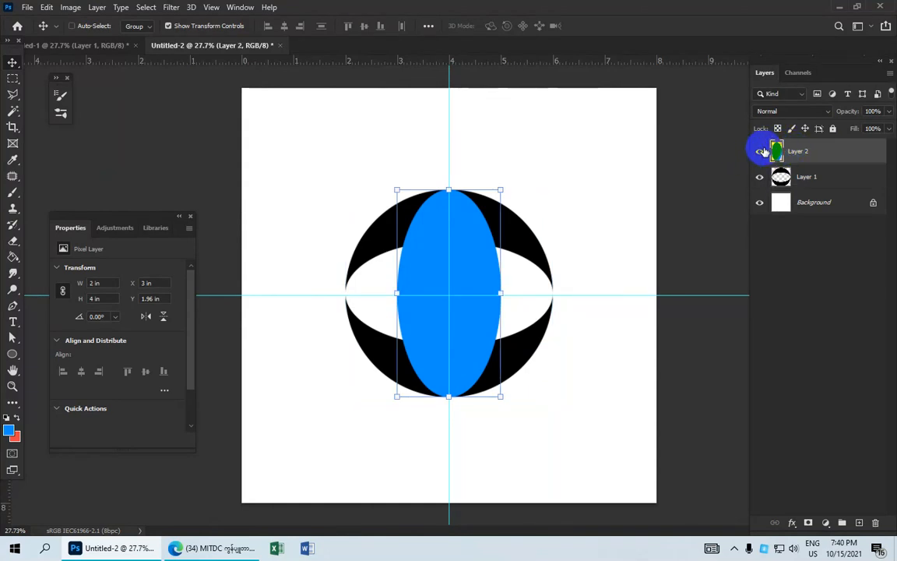
{"action": "left_click", "coordinate": [776, 150], "text": "ctrl"}
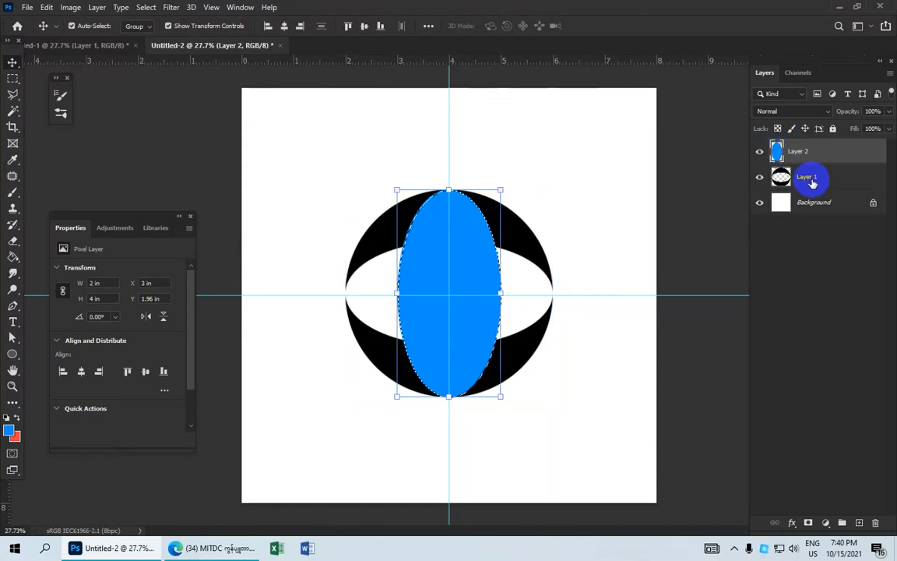
{"action": "left_click", "coordinate": [816, 180]}
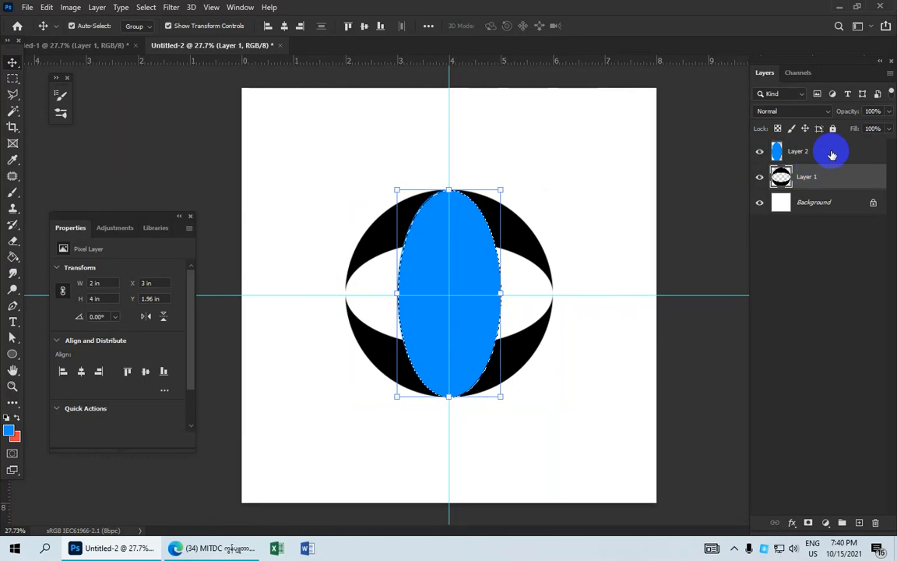
{"action": "left_click_drag", "start_coordinate": [839, 148], "coordinate": [876, 523]}
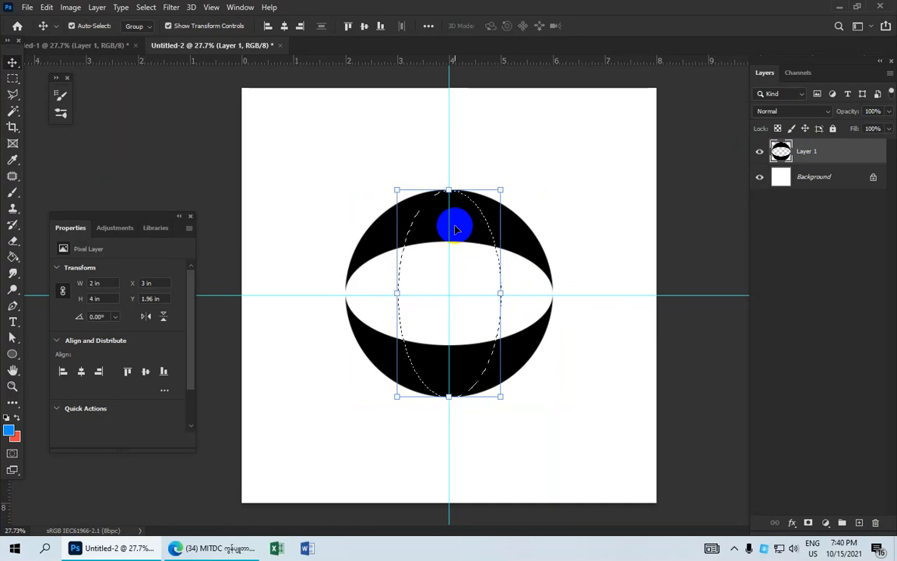
{"action": "key", "text": "Delete"}
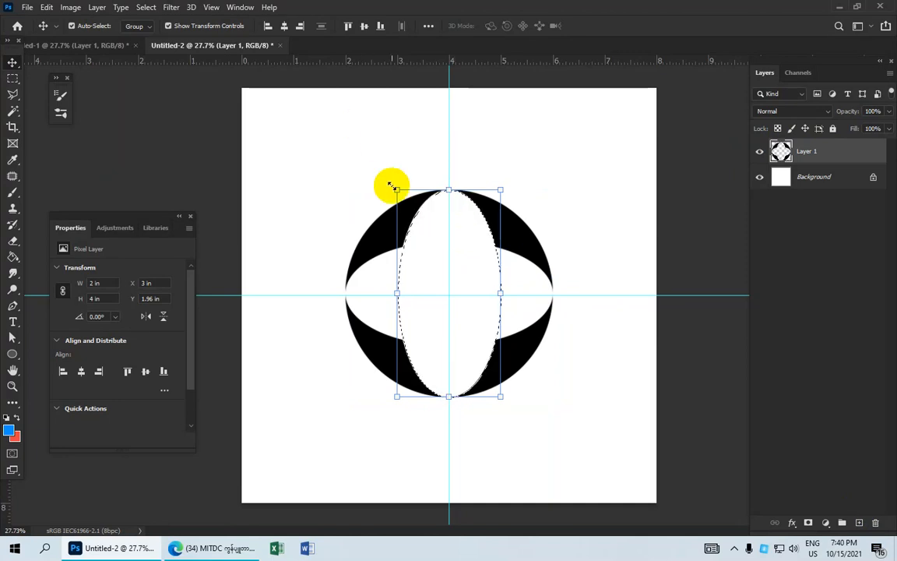
{"action": "key", "text": "ctrl+d"}
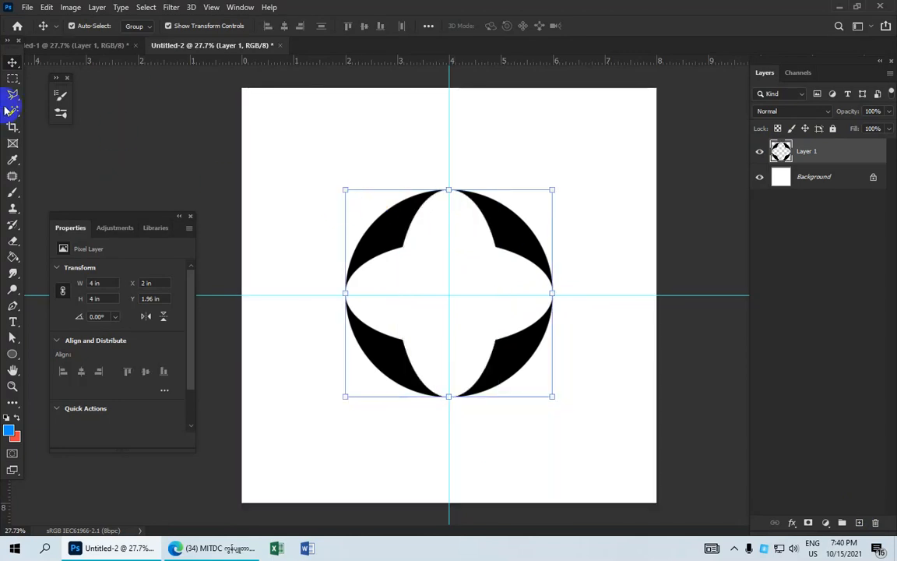
- Select the lower-right blade with a rectangular marquee about 2.27 by 2.16 in from the guide intersection and cut it to a new layer
{"action": "left_click_drag", "start_coordinate": [12, 78], "coordinate": [100, 81]}
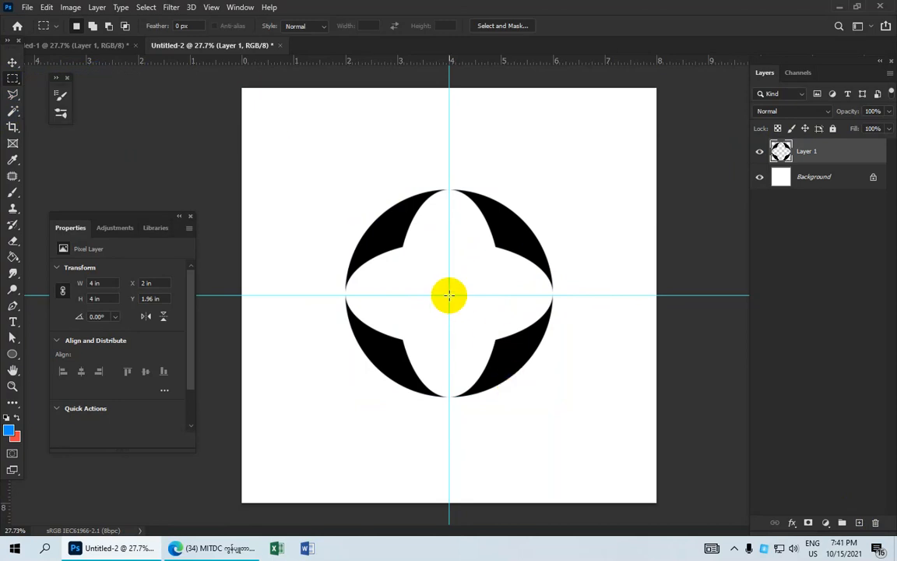
{"action": "left_click_drag", "start_coordinate": [449, 294], "coordinate": [568, 407]}
{"action": "right_click", "coordinate": [515, 361]}
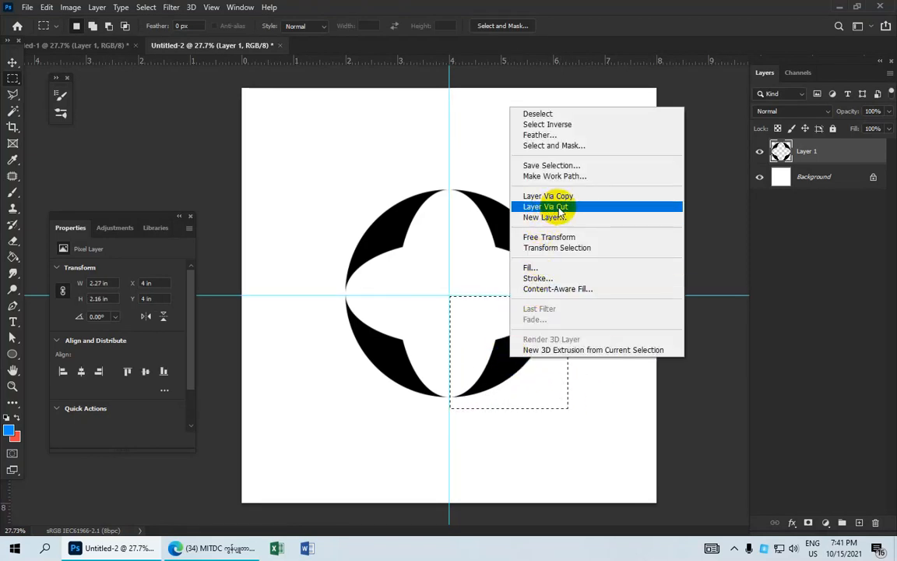
{"action": "left_click", "coordinate": [557, 207]}
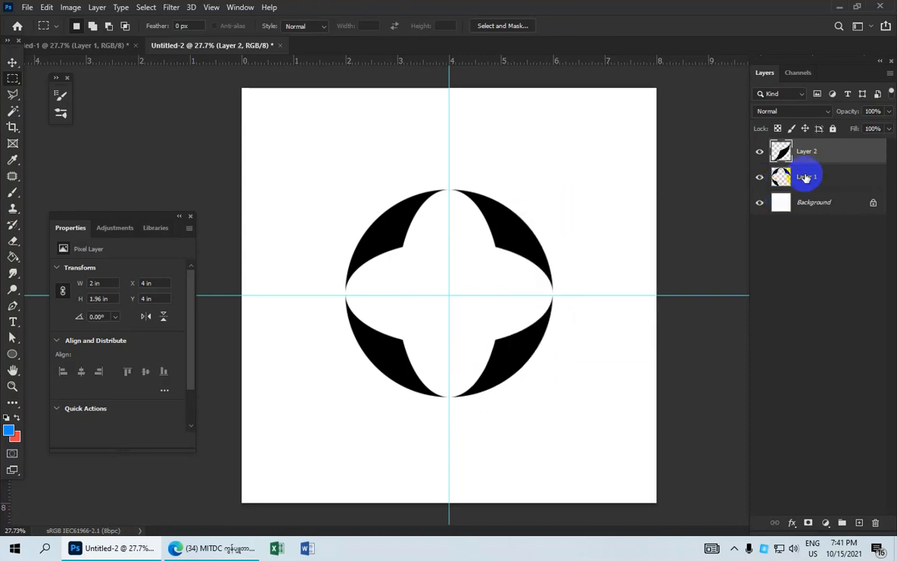
- Select the lower-left blade on Layer 1 with a marquee about 2.33 by 2.18 in and cut it to its own layer
{"action": "left_click", "coordinate": [810, 178]}
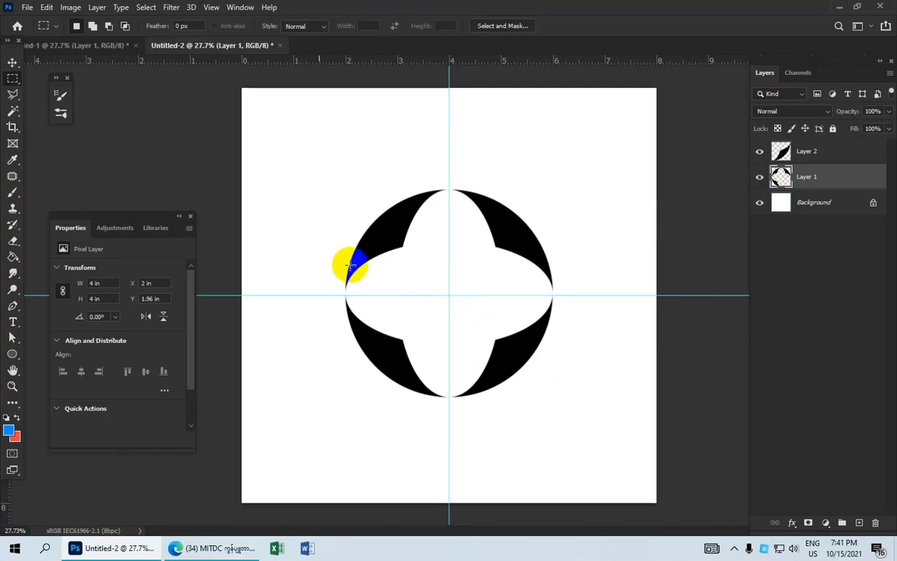
{"action": "left_click", "coordinate": [14, 63]}
{"action": "left_click", "coordinate": [12, 78]}
{"action": "left_click", "coordinate": [71, 80]}
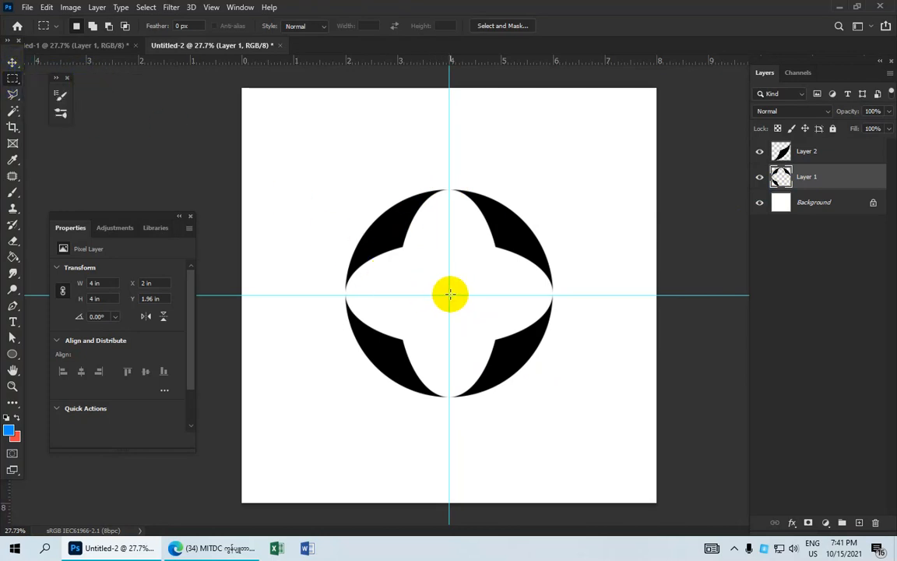
{"action": "left_click_drag", "start_coordinate": [449, 293], "coordinate": [329, 408]}
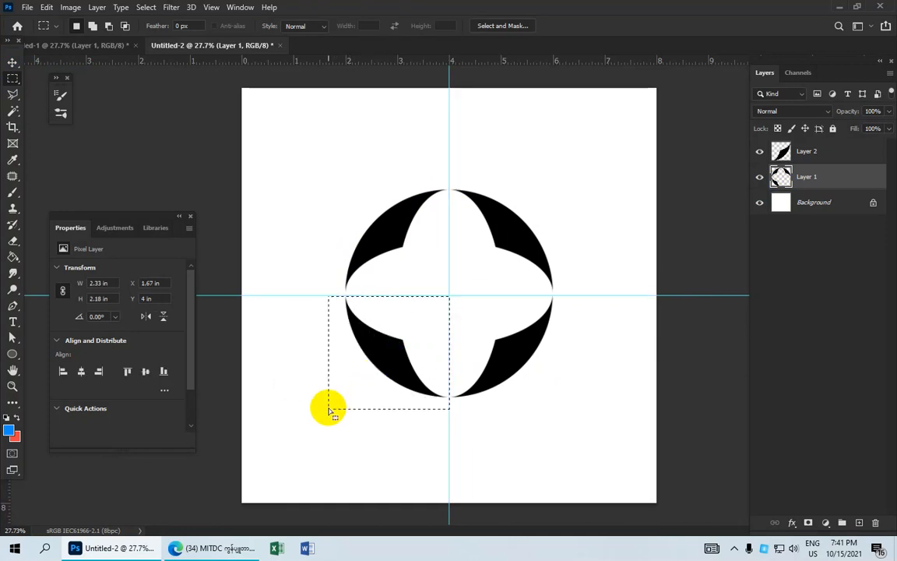
{"action": "right_click", "coordinate": [385, 358]}
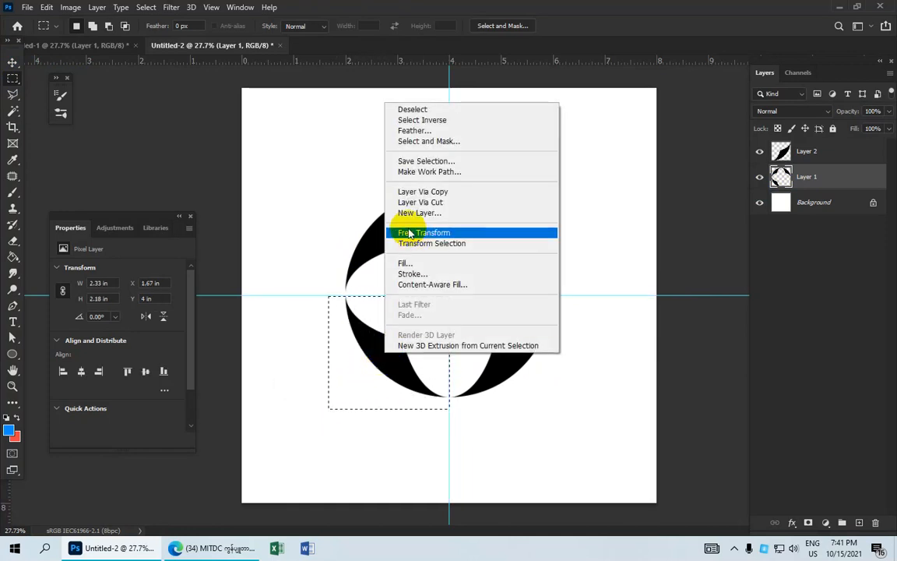
{"action": "left_click", "coordinate": [424, 202]}
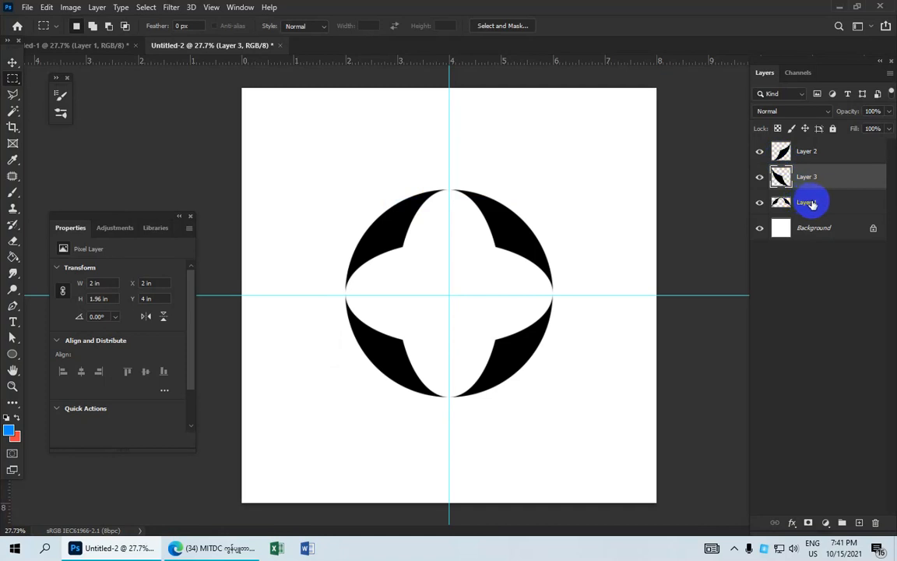
- Select the upper-left blade on Layer 1 with a marquee about 2.96 by 2.27 in and cut it to its own layer
{"action": "left_click", "coordinate": [810, 203]}
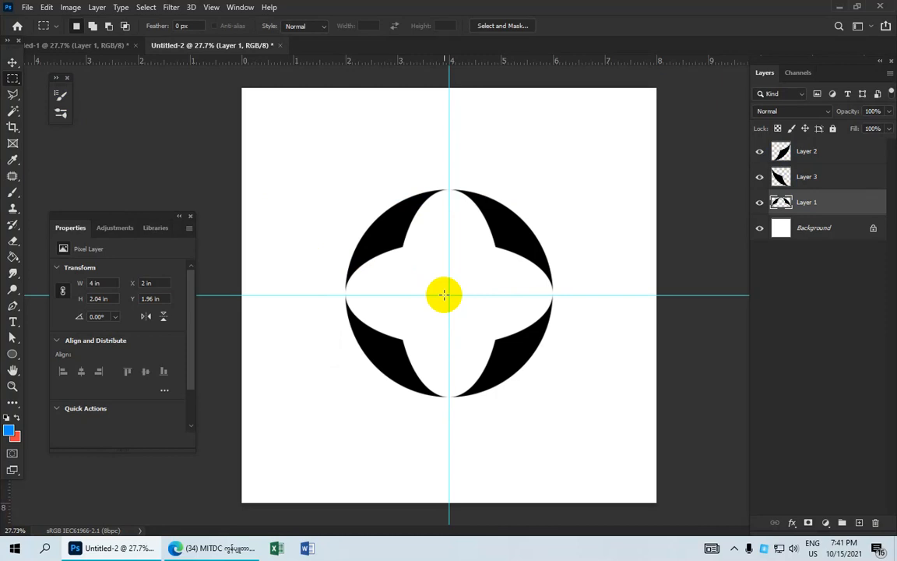
{"action": "left_click_drag", "start_coordinate": [448, 294], "coordinate": [296, 178]}
{"action": "right_click", "coordinate": [411, 207]}
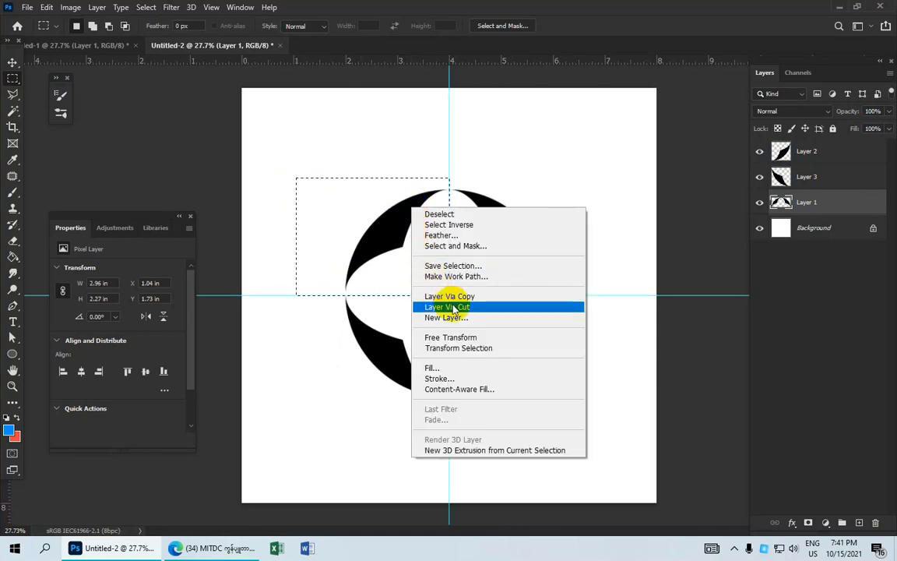
{"action": "left_click", "coordinate": [443, 306]}
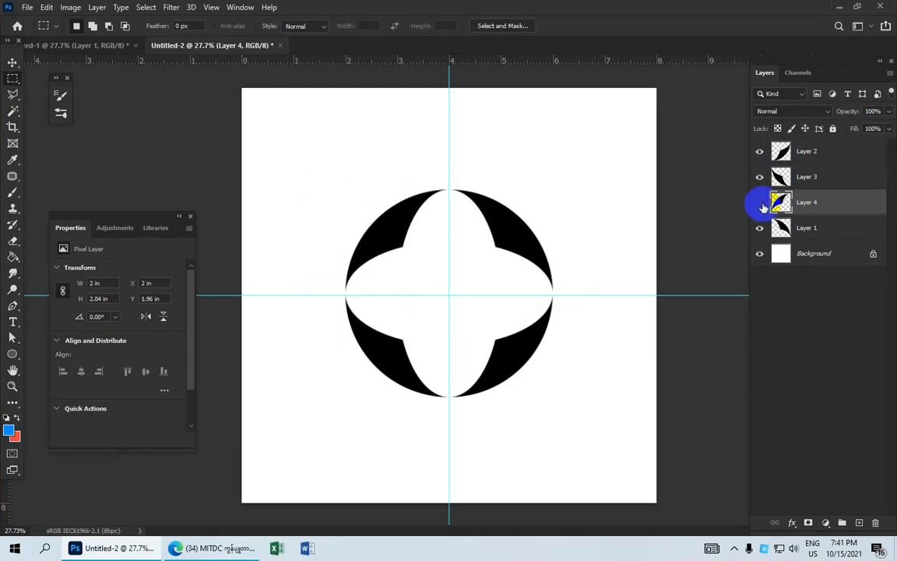
- Toggle the visibility of Layers 1 to 4 to check which blade each one holds
{"action": "left_click", "coordinate": [760, 202]}
{"action": "left_click", "coordinate": [762, 180]}
{"action": "left_click", "coordinate": [761, 151]}
{"action": "left_click", "coordinate": [761, 176]}
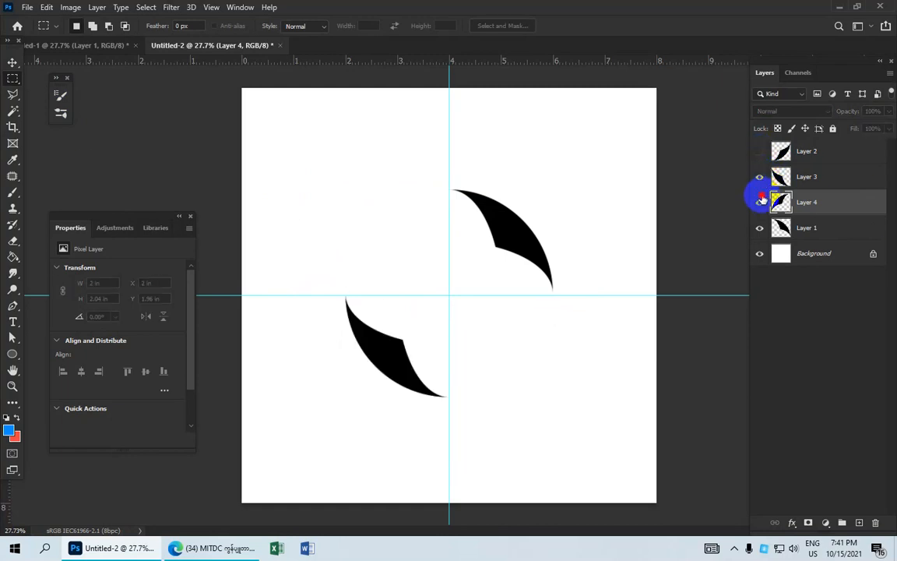
{"action": "left_click", "coordinate": [759, 202]}
{"action": "left_click", "coordinate": [761, 152]}
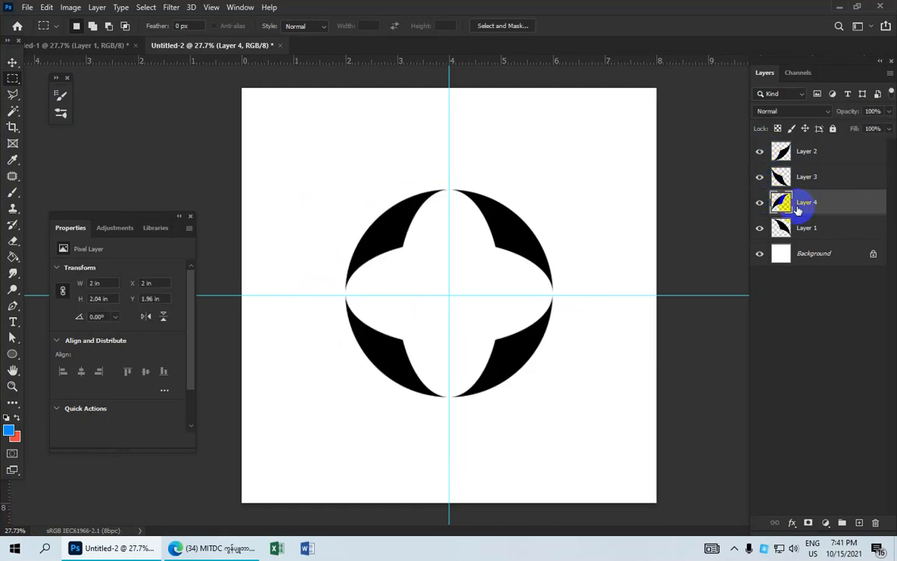
{"action": "left_click", "coordinate": [824, 152]}
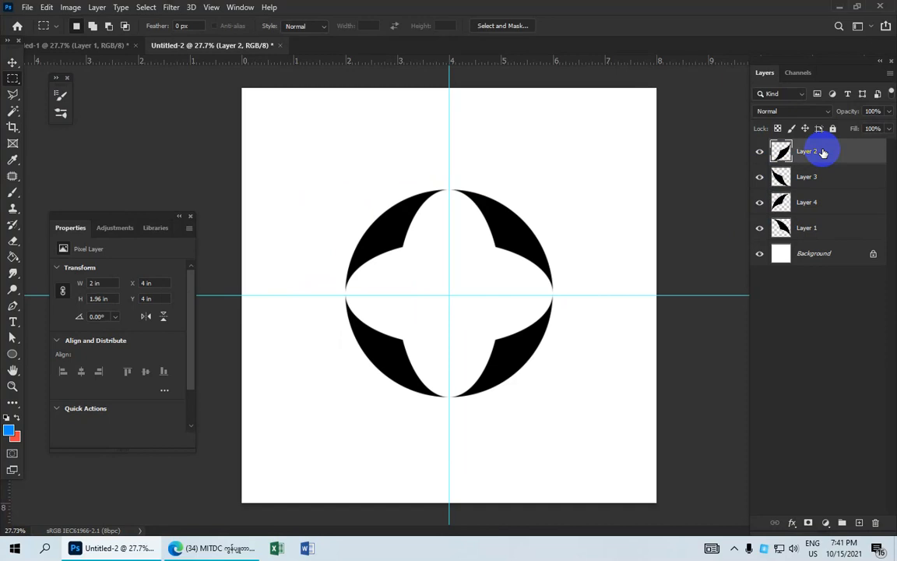
{"action": "left_click", "coordinate": [761, 228]}
{"action": "left_click", "coordinate": [761, 227]}
- Rotate the upper-right blade on Layer 1 by 90 degrees with Free Transform and apply it
{"action": "left_click", "coordinate": [832, 230]}
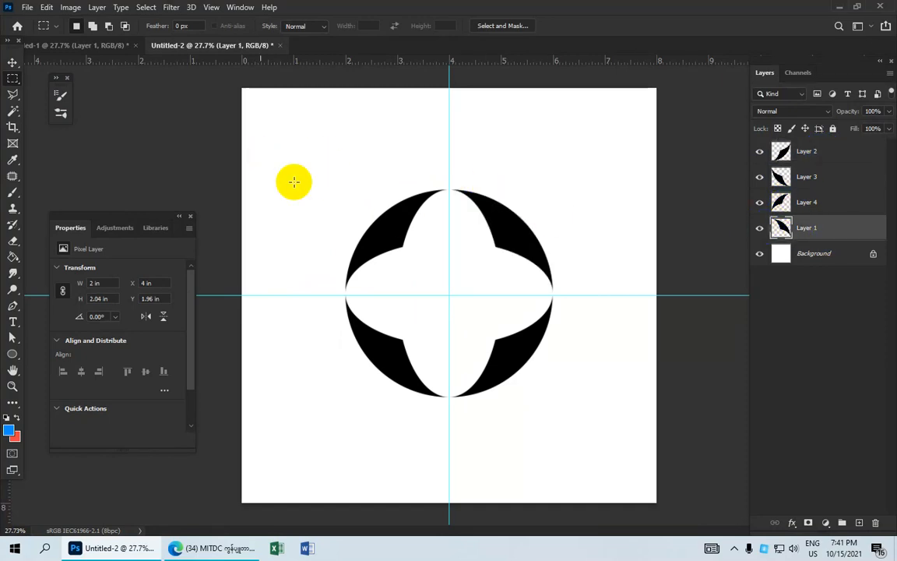
{"action": "left_click", "coordinate": [11, 64]}
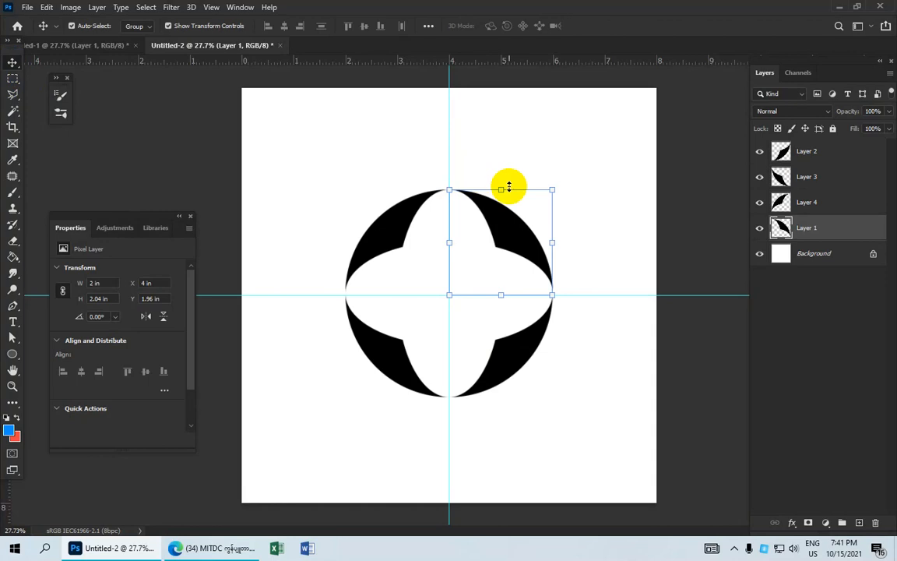
{"action": "left_click", "coordinate": [510, 187]}
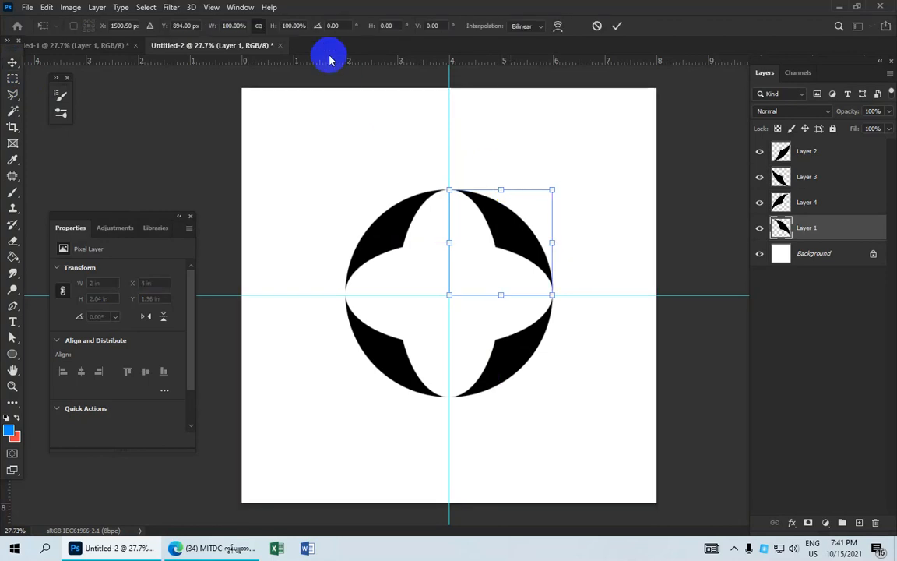
{"action": "left_click", "coordinate": [342, 25]}
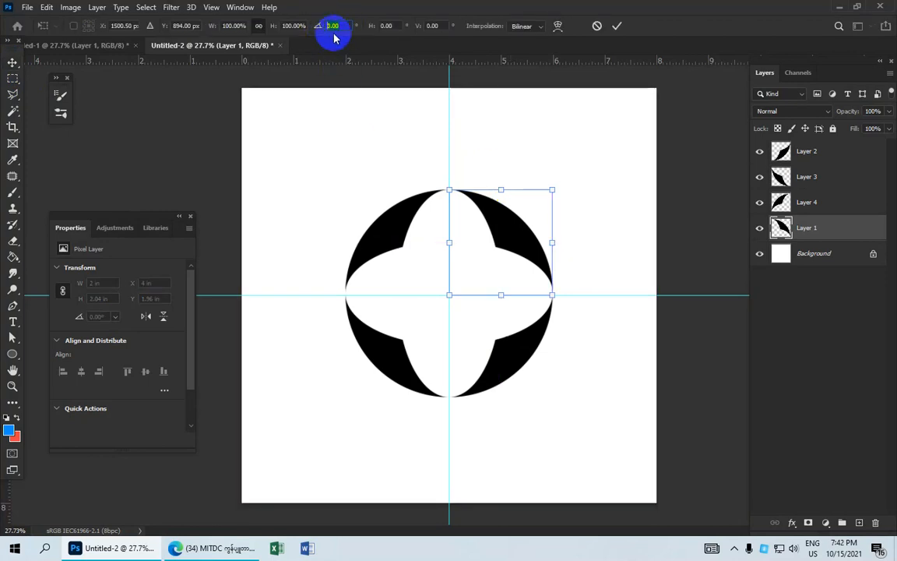
{"action": "type", "text": "90"}
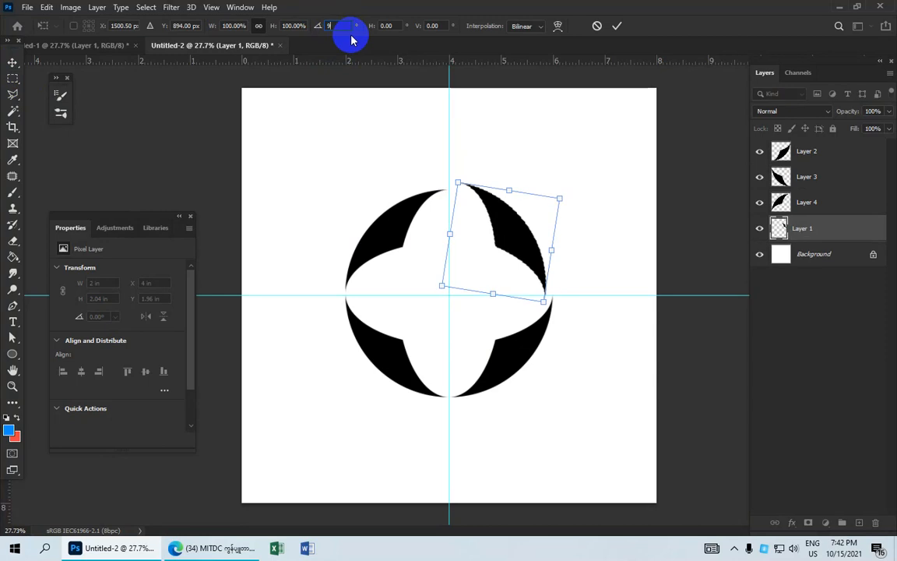
{"action": "left_click", "coordinate": [619, 29]}
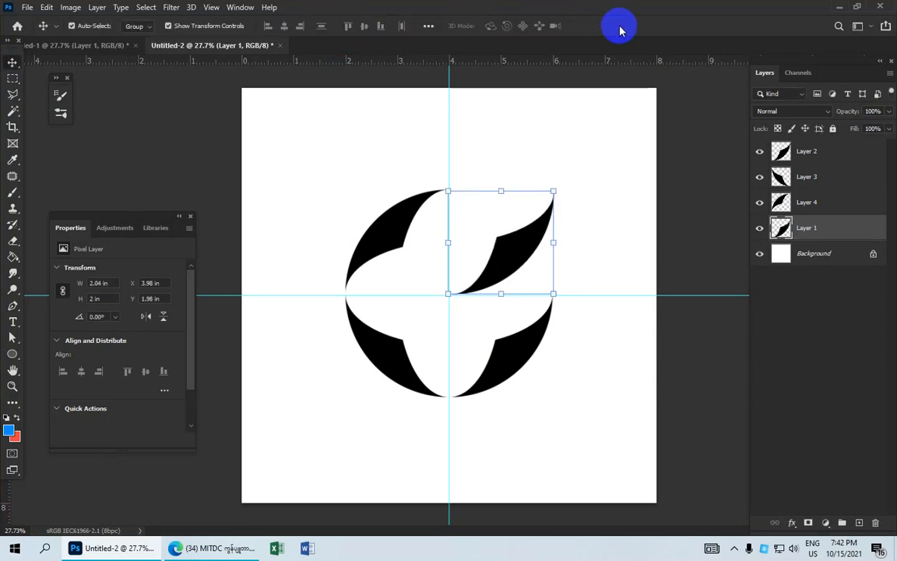
- Rotate the lower-right blade on Layer 2 by 90 degrees with Free Transform and apply it
{"action": "left_click", "coordinate": [804, 204]}
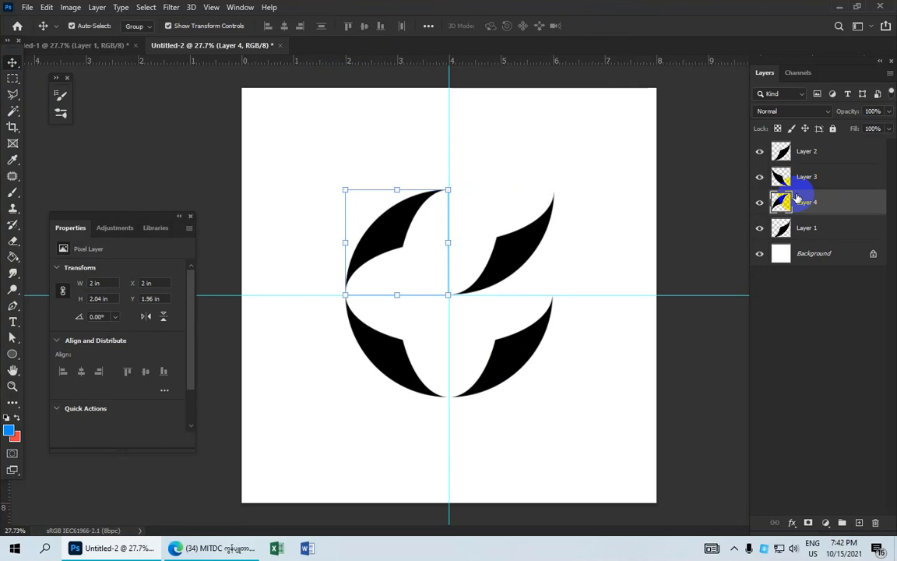
{"action": "left_click_drag", "start_coordinate": [798, 204], "coordinate": [803, 168]}
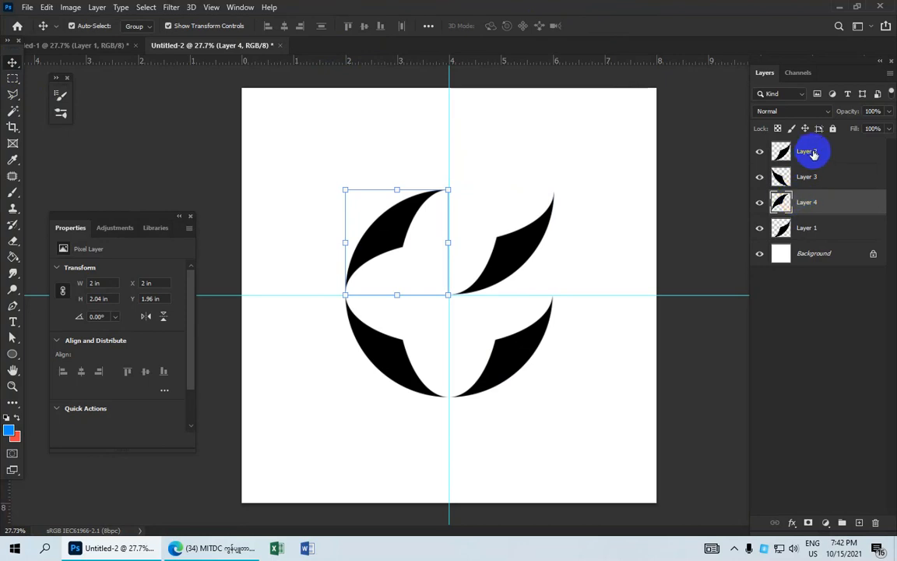
{"action": "left_click", "coordinate": [812, 153]}
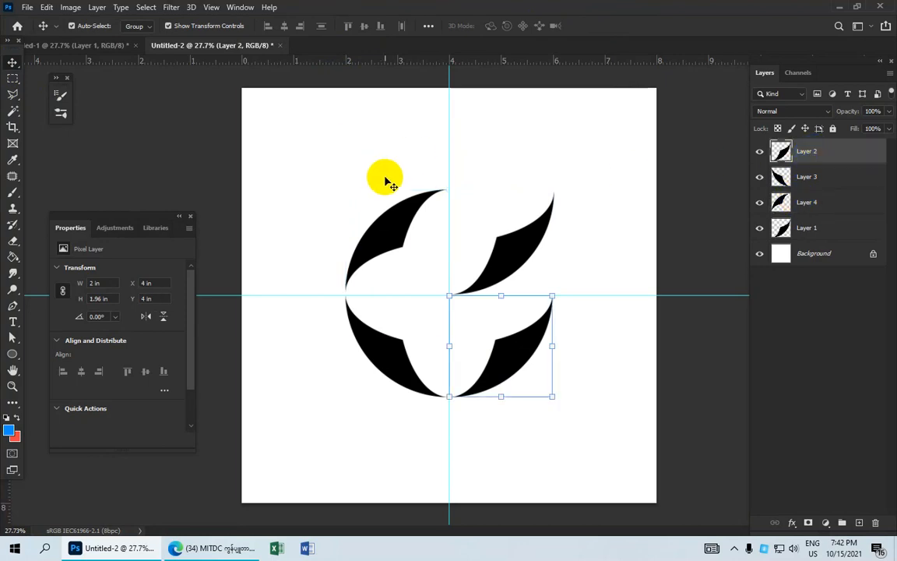
{"action": "key", "text": "ctrl+t"}
{"action": "left_click", "coordinate": [331, 25]}
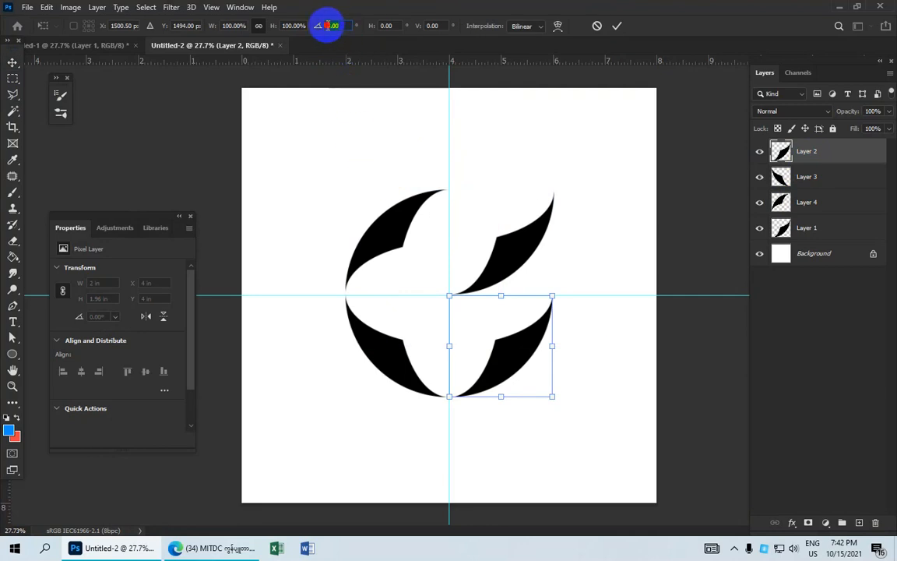
{"action": "type", "text": "90"}
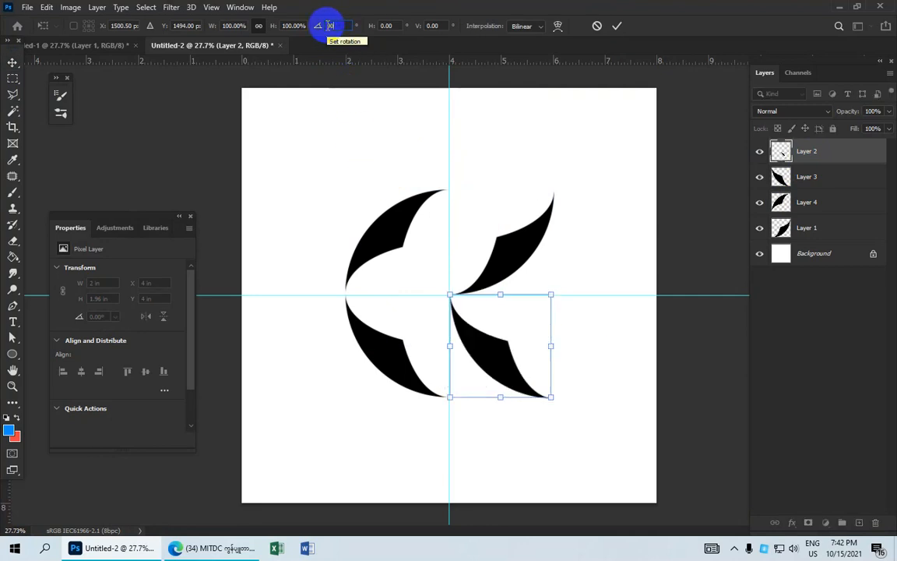
{"action": "left_click", "coordinate": [616, 28]}
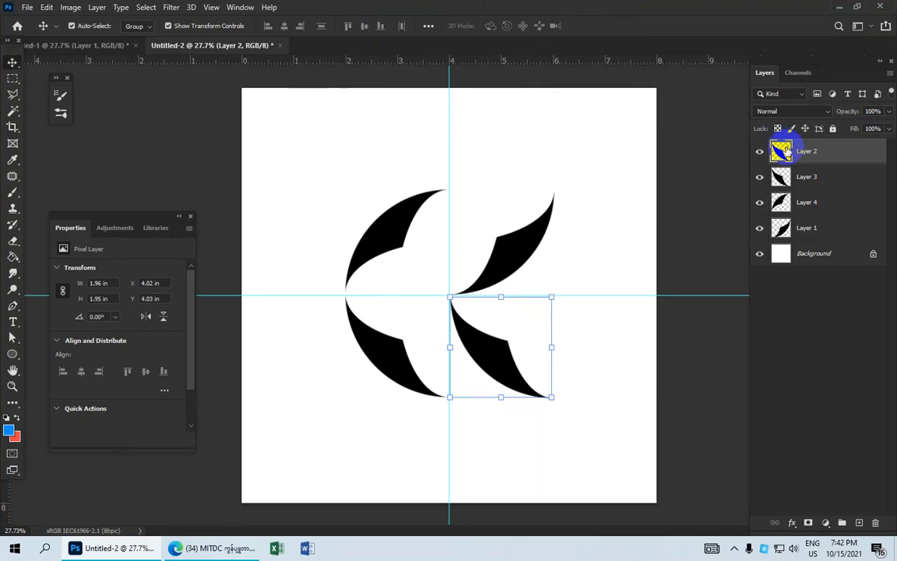
- Rotate the lower-left blade on Layer 3 by 90 degrees with Free Transform and apply it
{"action": "left_click", "coordinate": [810, 178]}
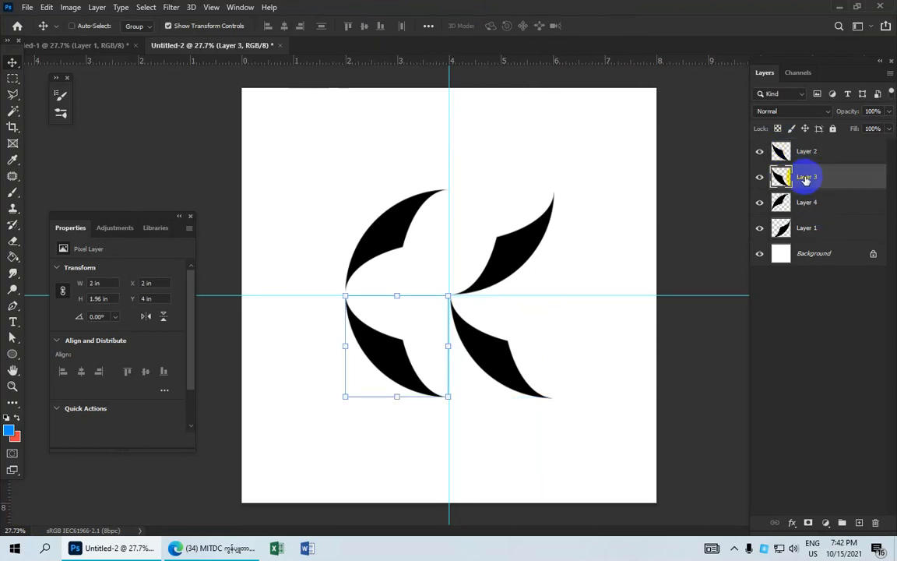
{"action": "key", "text": "ctrl+t"}
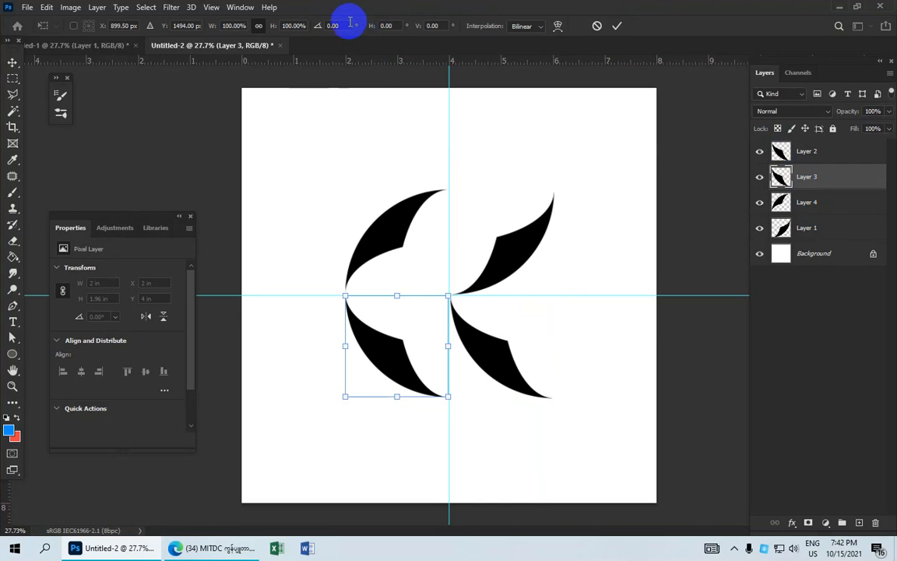
{"action": "left_click_drag", "start_coordinate": [341, 25], "coordinate": [315, 28]}
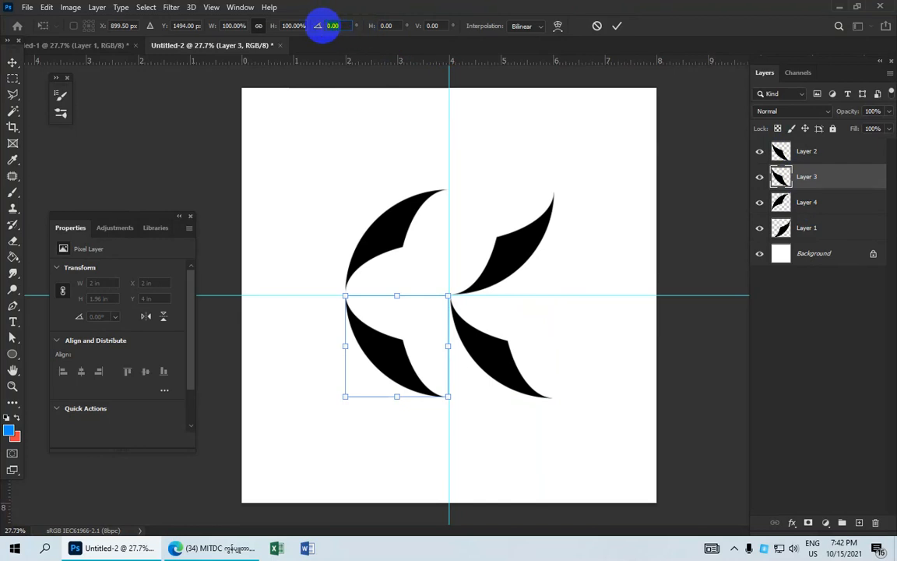
{"action": "type", "text": "90"}
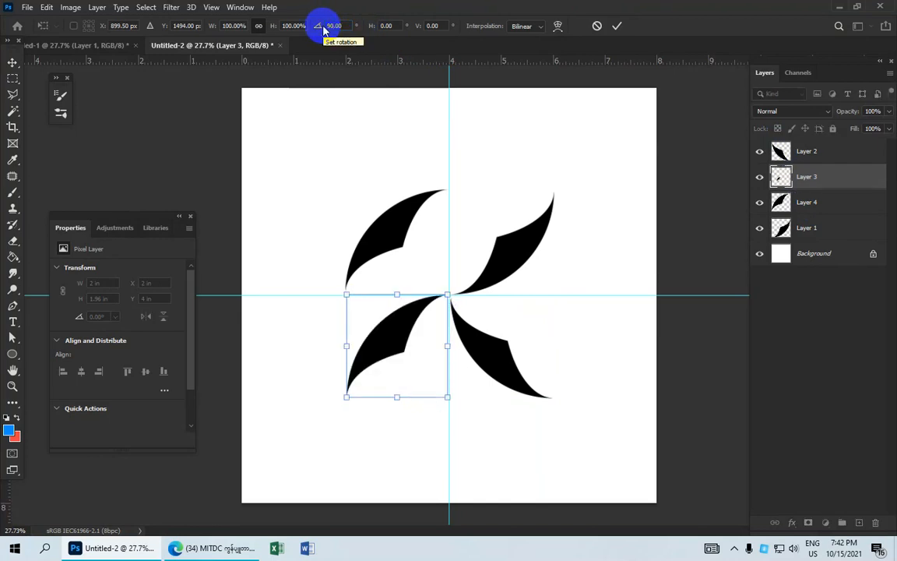
{"action": "key", "text": "Return"}
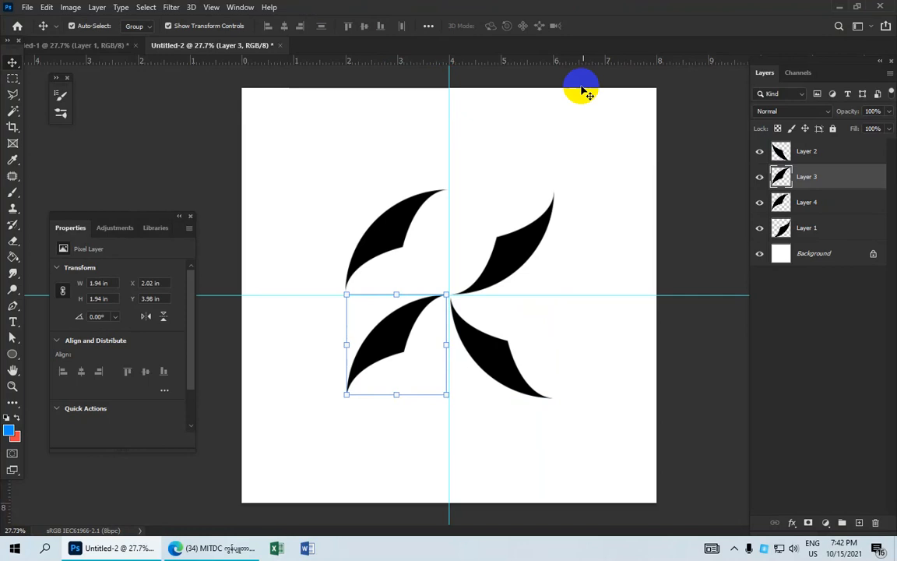
- Rotate the upper-left blade on Layer 4 by 90 degrees with Free Transform, apply it and deselect the layer
{"action": "left_click", "coordinate": [798, 201]}
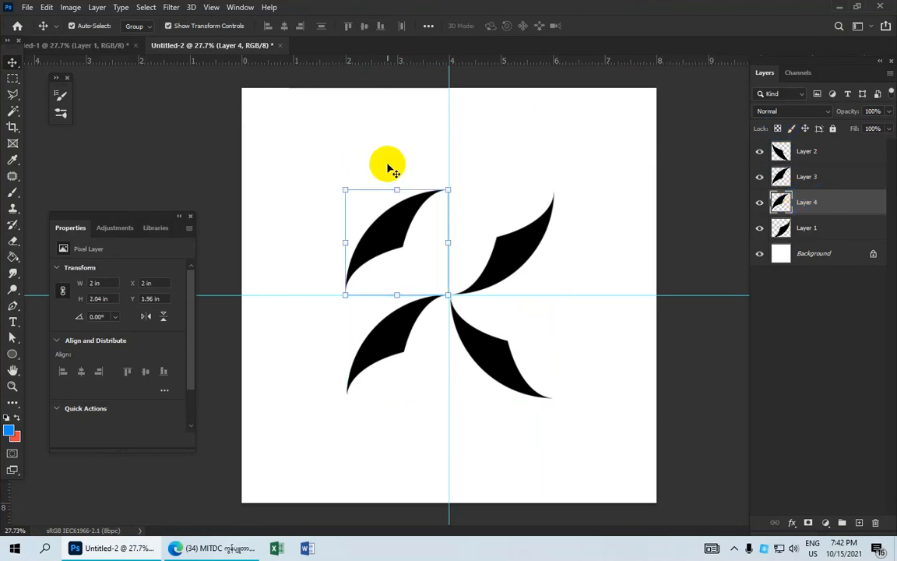
{"action": "key", "text": "ctrl"}
{"action": "key", "text": "ctrl+t"}
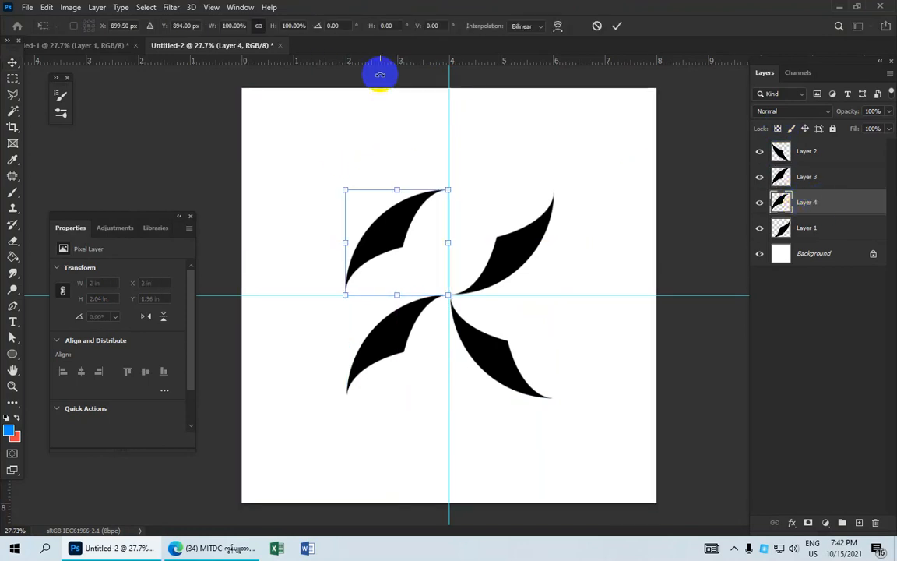
{"action": "left_click", "coordinate": [338, 26]}
{"action": "type", "text": "90"}
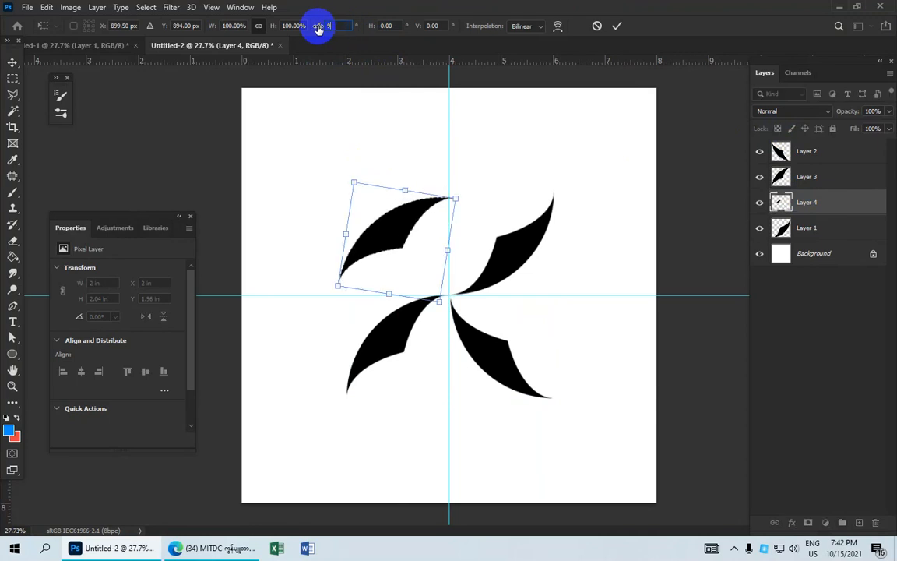
{"action": "left_click", "coordinate": [617, 28]}
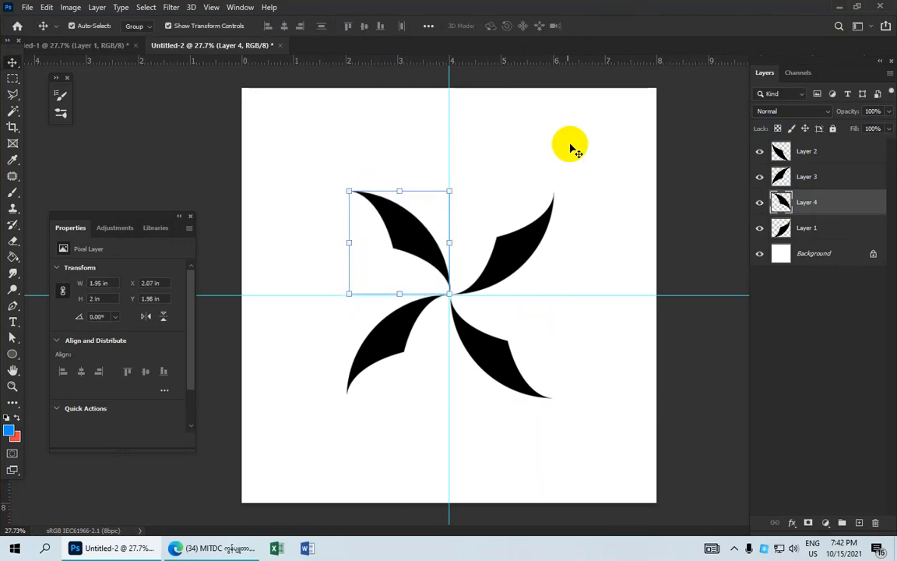
{"action": "left_click", "coordinate": [675, 193]}
- Add a Gradient Overlay layer style to the upper-right blade on Layer 1, keeping the blade in view beside the dialog
{"action": "scroll", "coordinate": [535, 261], "scroll_direction": "up", "scroll_amount": 2}
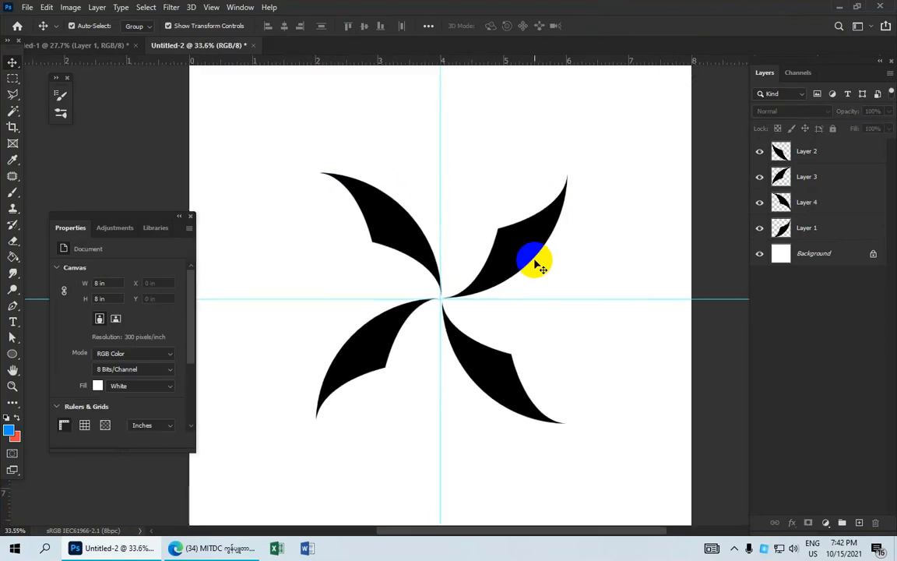
{"action": "scroll", "coordinate": [535, 261], "scroll_direction": "down", "scroll_amount": 1}
{"action": "scroll", "coordinate": [535, 261], "scroll_direction": "down", "scroll_amount": 1}
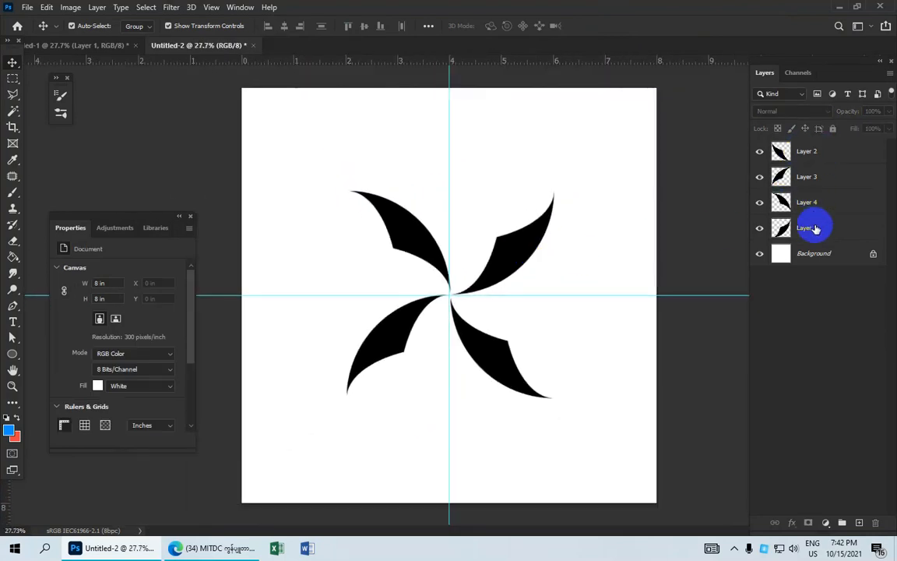
{"action": "left_click", "coordinate": [814, 229]}
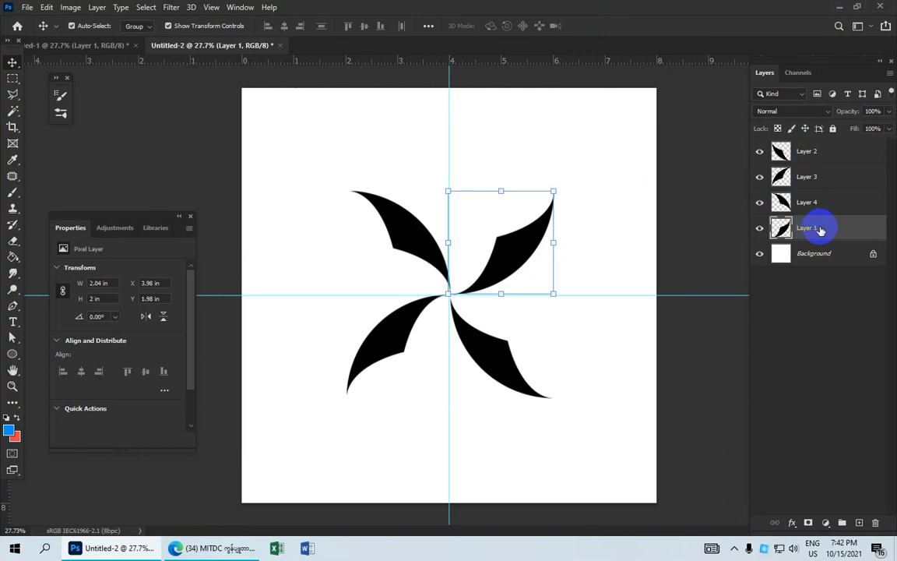
{"action": "right_click", "coordinate": [820, 228]}
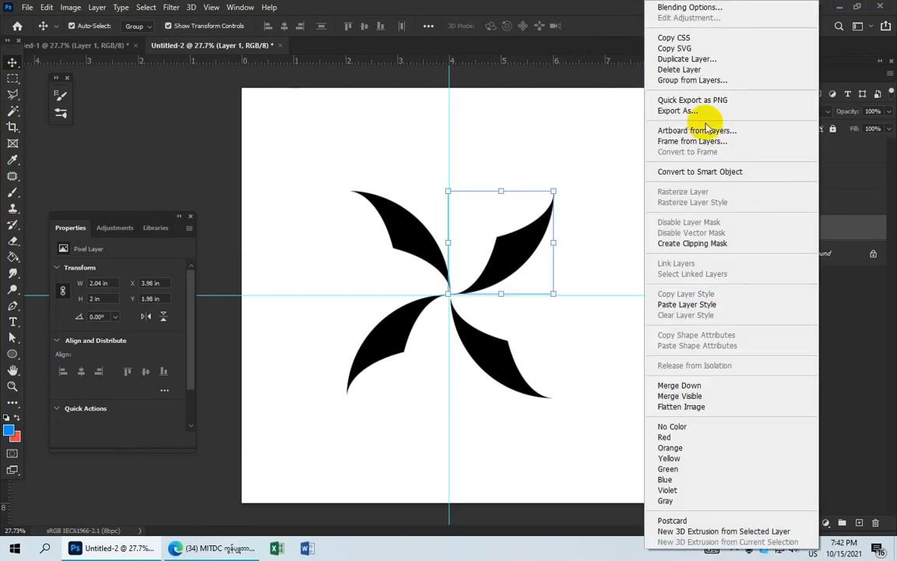
{"action": "left_click", "coordinate": [697, 10]}
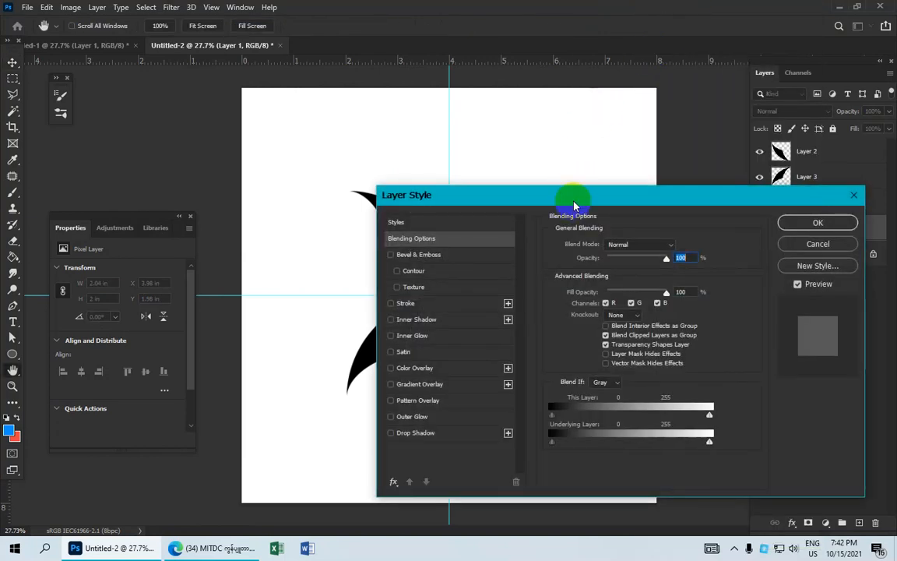
{"action": "left_click_drag", "start_coordinate": [576, 195], "coordinate": [750, 67]}
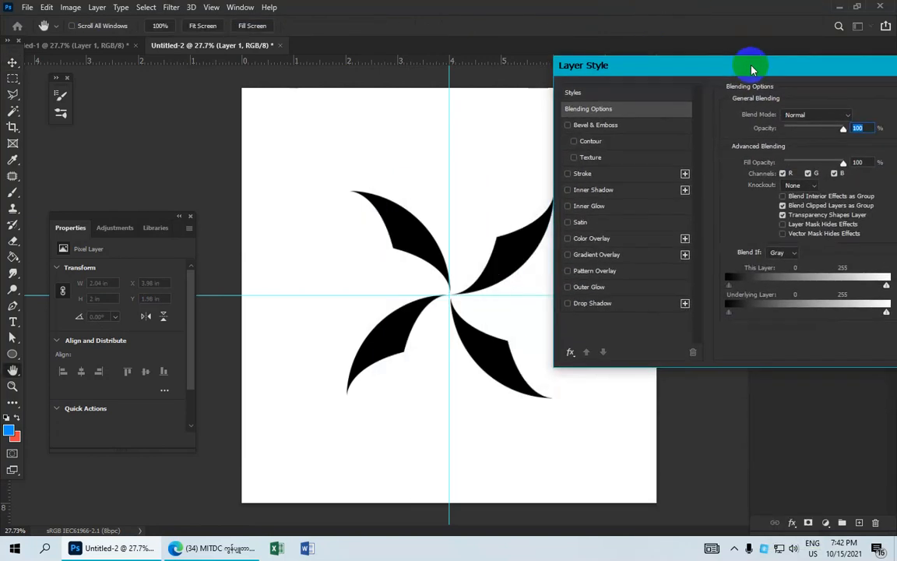
{"action": "left_click", "coordinate": [618, 256]}
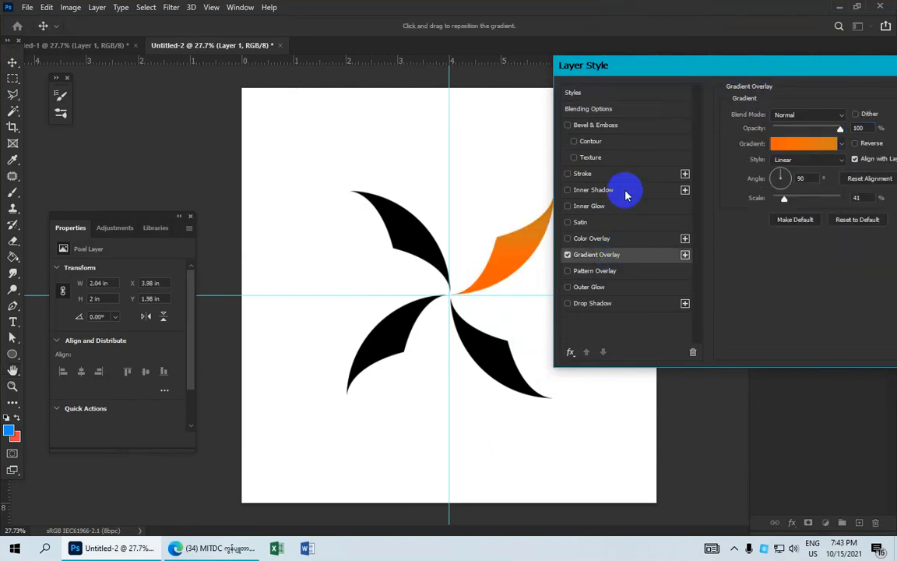
{"action": "left_click_drag", "start_coordinate": [649, 66], "coordinate": [319, 233]}
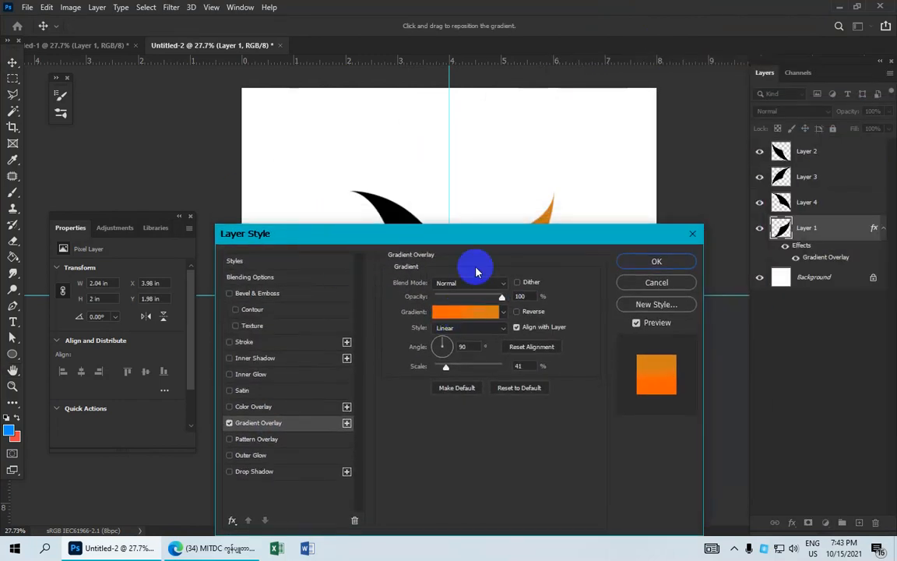
{"action": "left_click_drag", "start_coordinate": [499, 238], "coordinate": [532, 306]}
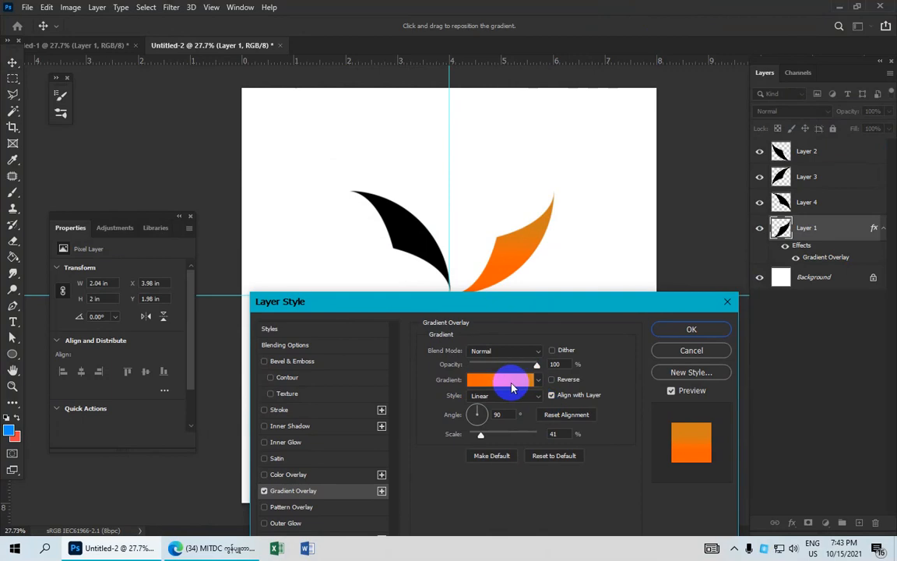
- Set the starting colour stop of Layer 1's overlay gradient to blue 3000ff
{"action": "left_click", "coordinate": [508, 381]}
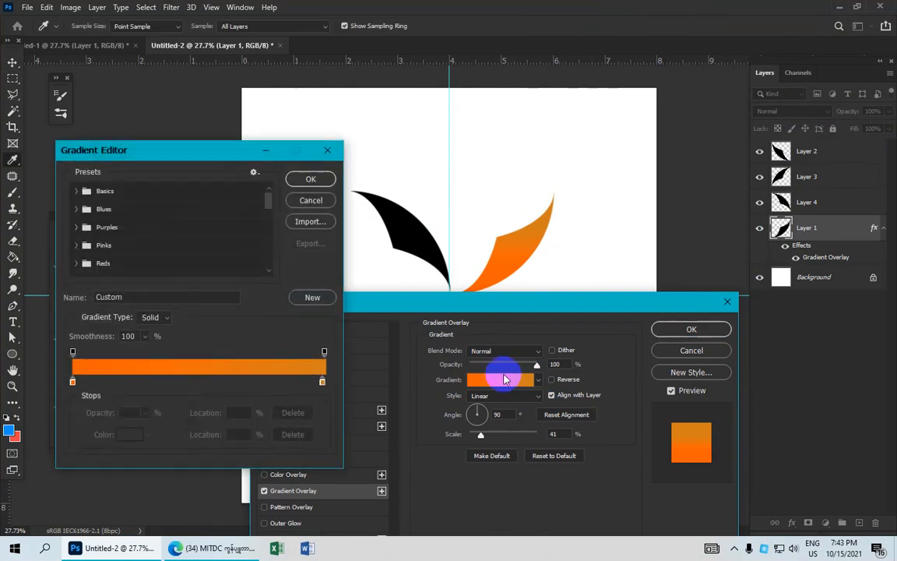
{"action": "left_click", "coordinate": [72, 381]}
{"action": "left_click", "coordinate": [128, 433]}
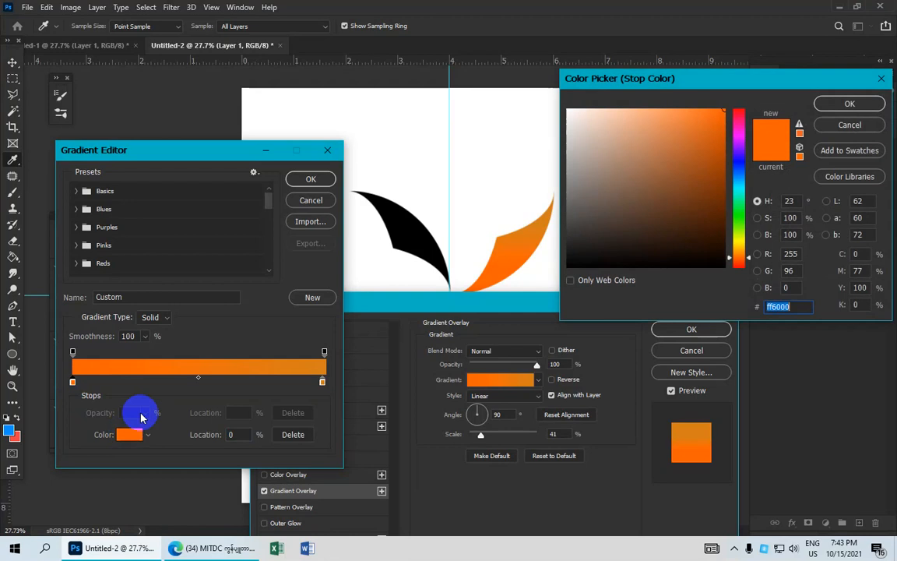
{"action": "left_click", "coordinate": [741, 157]}
{"action": "left_click", "coordinate": [711, 146]}
{"action": "left_click", "coordinate": [720, 117]}
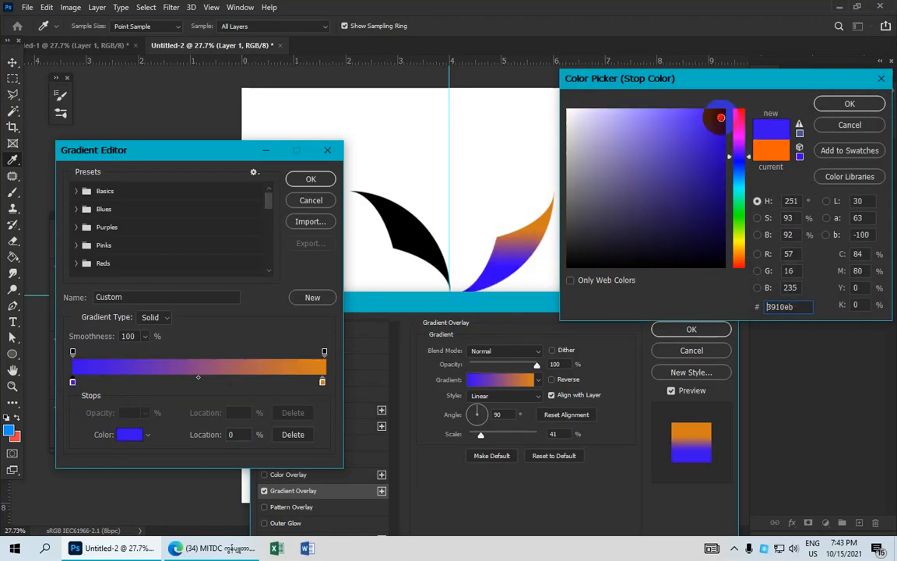
{"action": "left_click_drag", "start_coordinate": [721, 116], "coordinate": [831, 107]}
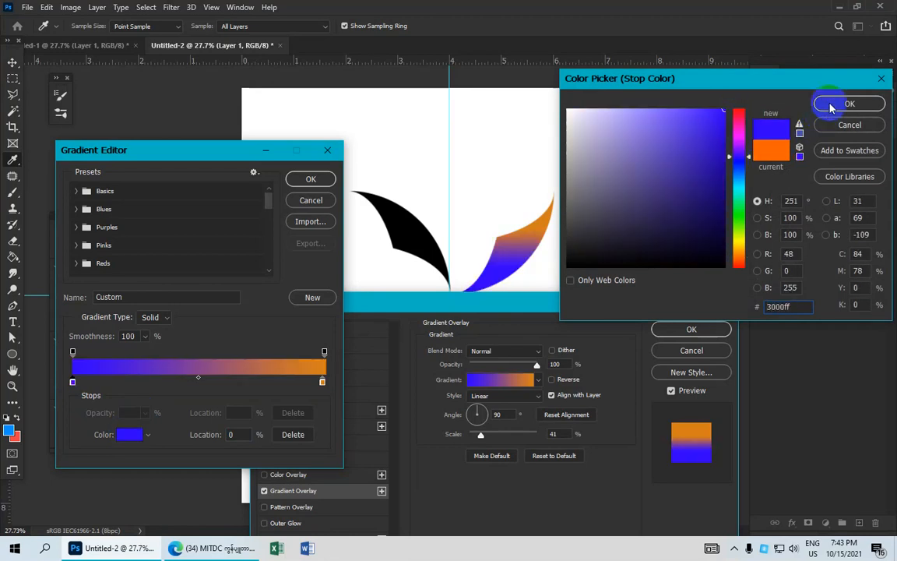
{"action": "left_click", "coordinate": [832, 107]}
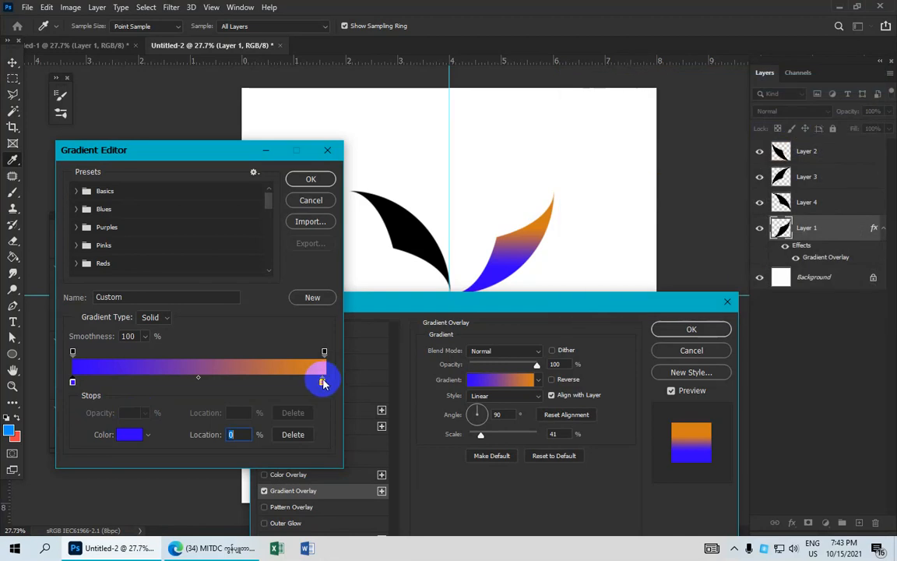
- Set the ending colour stop at location 100% to purple ad0de1 and accept the edited gradient
{"action": "left_click_drag", "start_coordinate": [323, 383], "coordinate": [320, 383]}
{"action": "left_click_drag", "start_coordinate": [323, 387], "coordinate": [324, 383]}
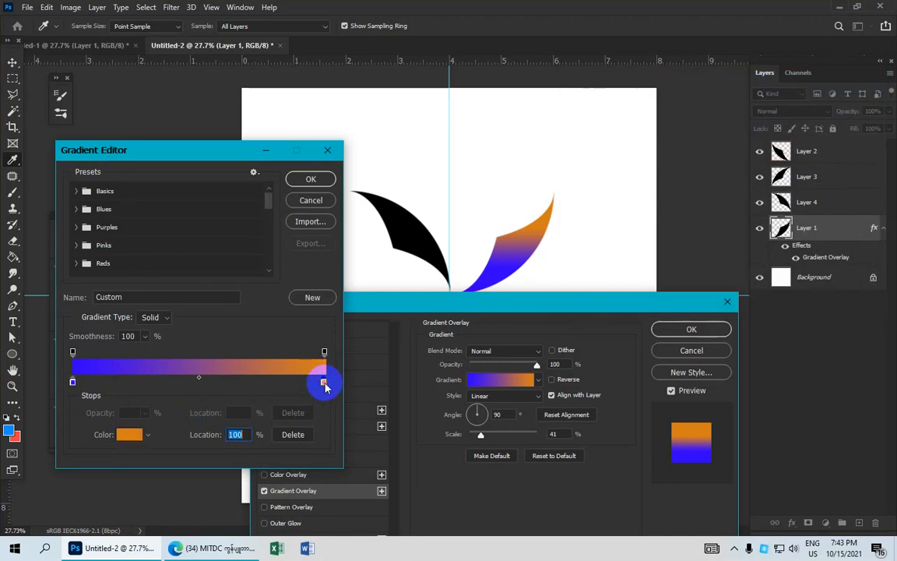
{"action": "left_click", "coordinate": [129, 434]}
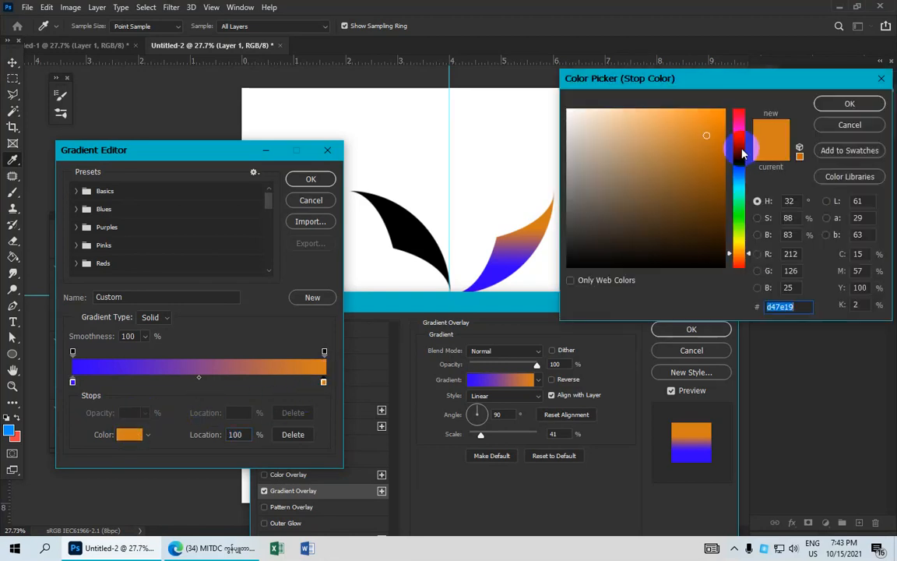
{"action": "left_click", "coordinate": [742, 150]}
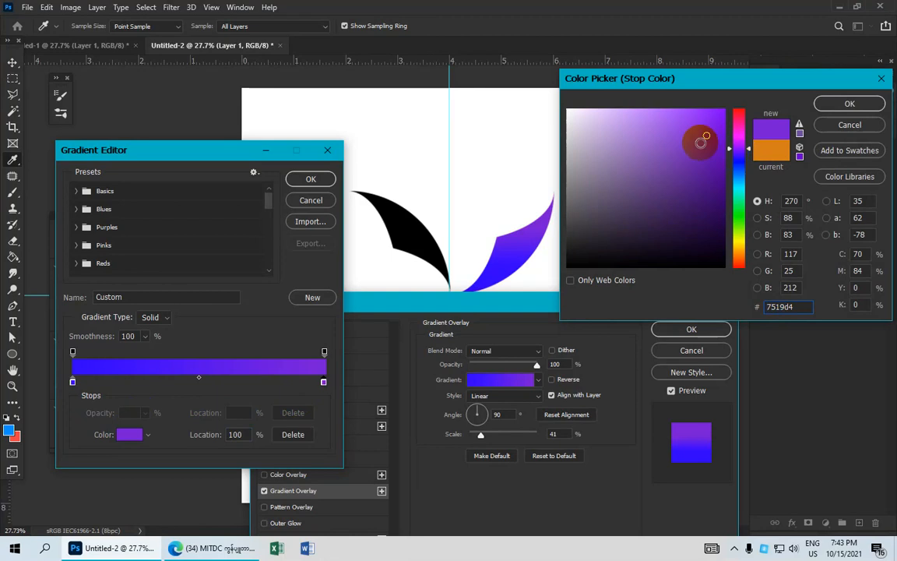
{"action": "left_click", "coordinate": [686, 139]}
{"action": "left_click_drag", "start_coordinate": [686, 140], "coordinate": [664, 133]}
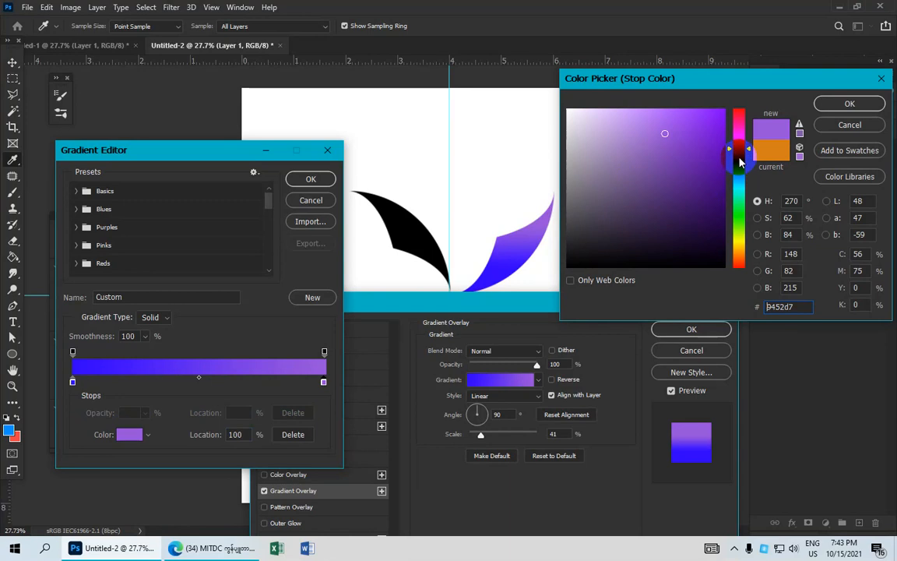
{"action": "left_click_drag", "start_coordinate": [743, 155], "coordinate": [691, 139]}
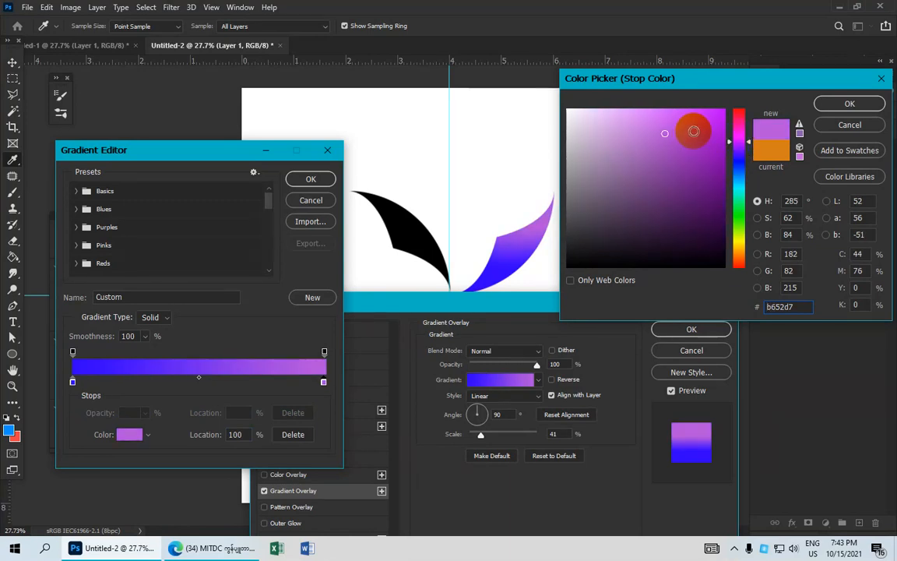
{"action": "left_click", "coordinate": [716, 127]}
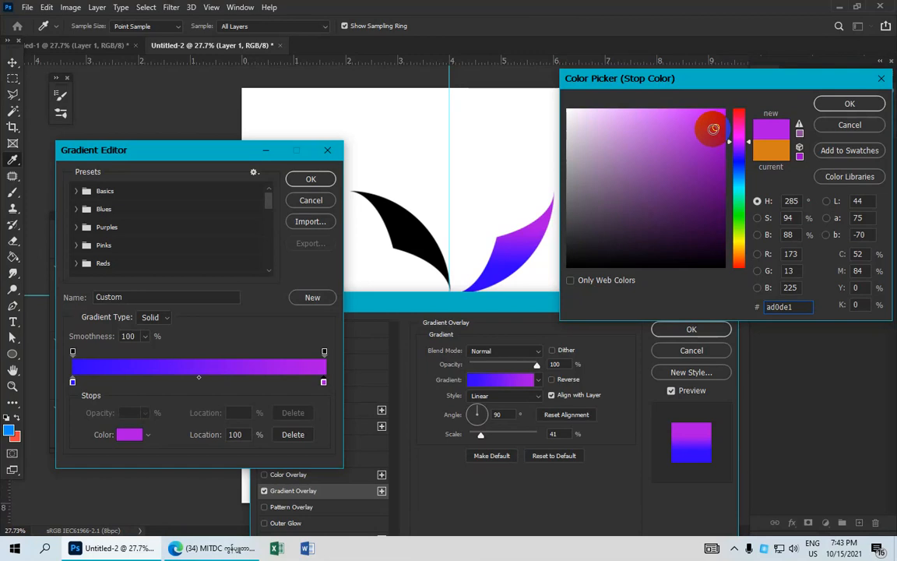
{"action": "left_click", "coordinate": [841, 104]}
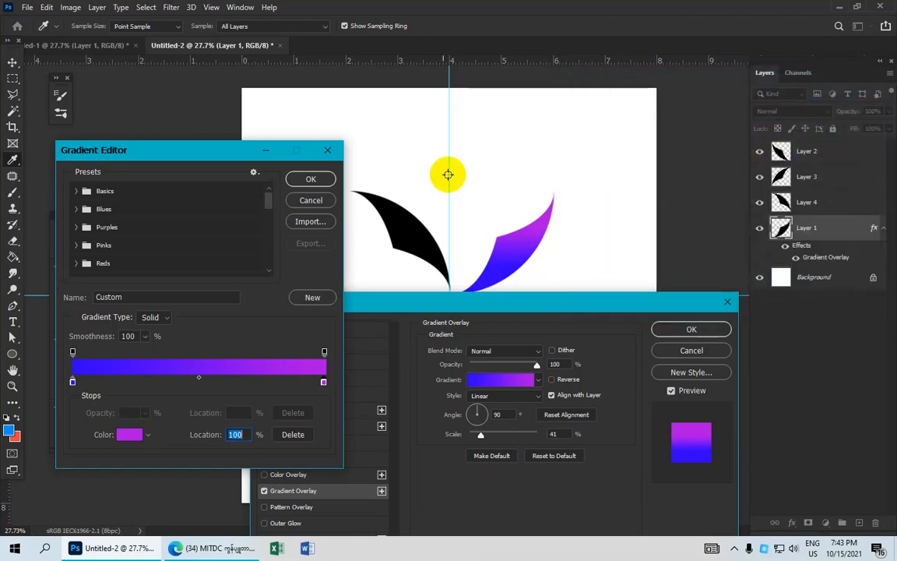
{"action": "left_click", "coordinate": [324, 184]}
{"action": "left_click", "coordinate": [319, 182]}
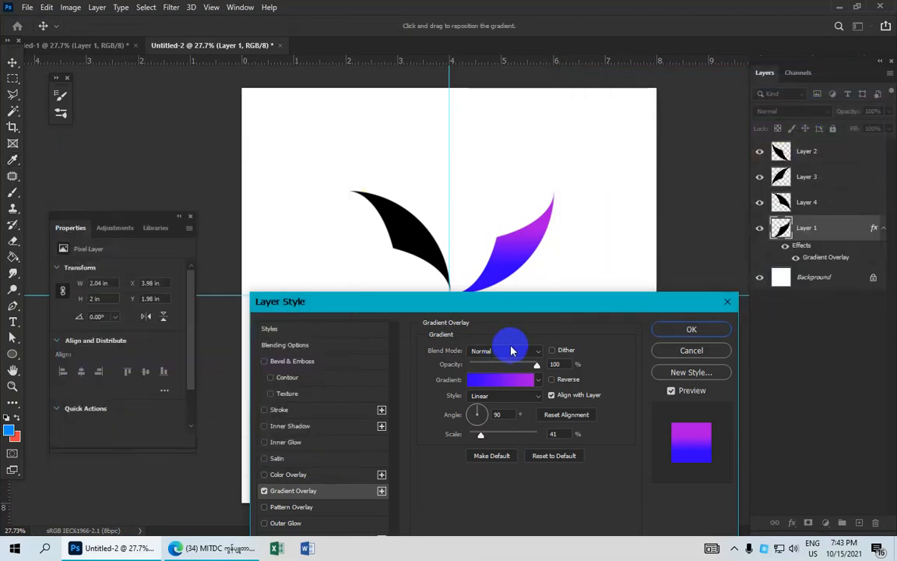
- Set the scale of Layer 1's gradient overlay to 50%, keep the Normal blend mode, and apply the layer style
{"action": "left_click", "coordinate": [486, 381]}
{"action": "left_click", "coordinate": [517, 388]}
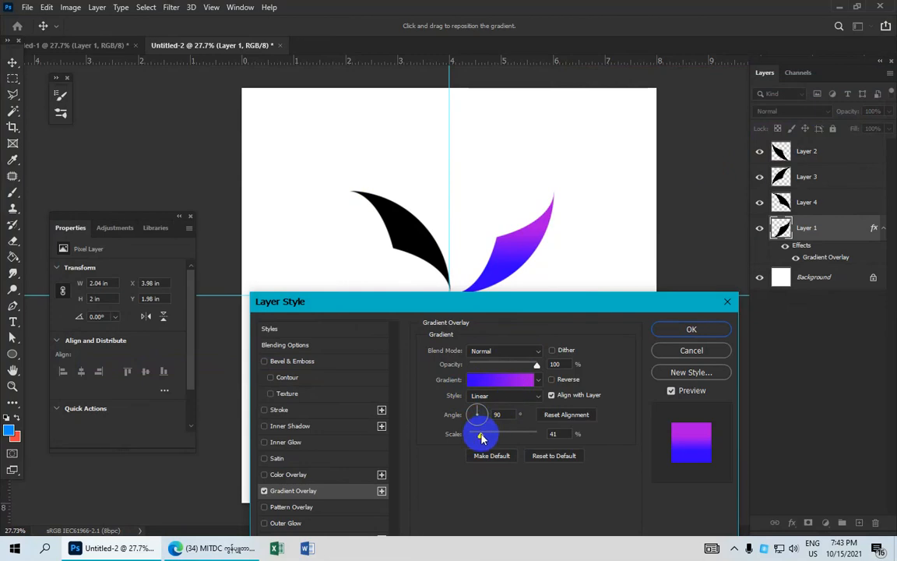
{"action": "left_click_drag", "start_coordinate": [478, 435], "coordinate": [484, 434]}
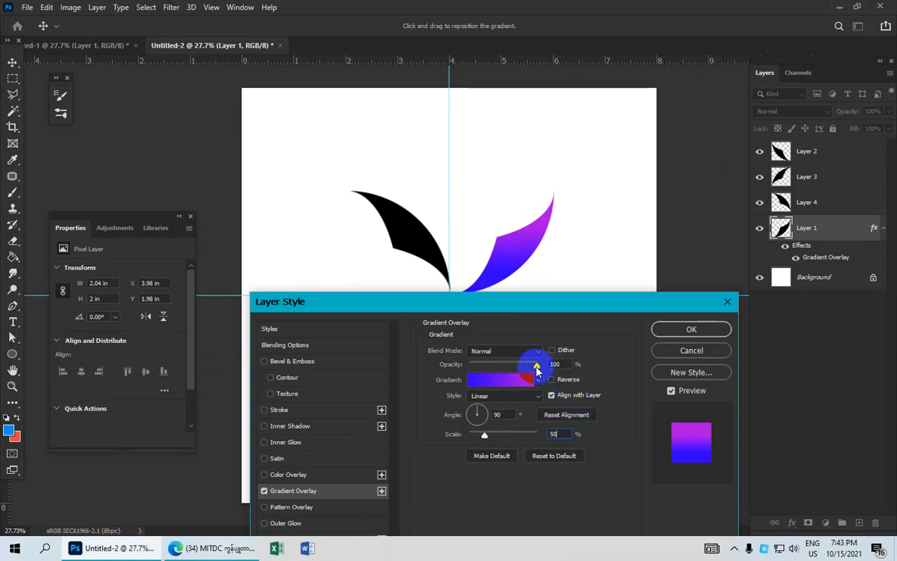
{"action": "left_click_drag", "start_coordinate": [537, 372], "coordinate": [546, 372]}
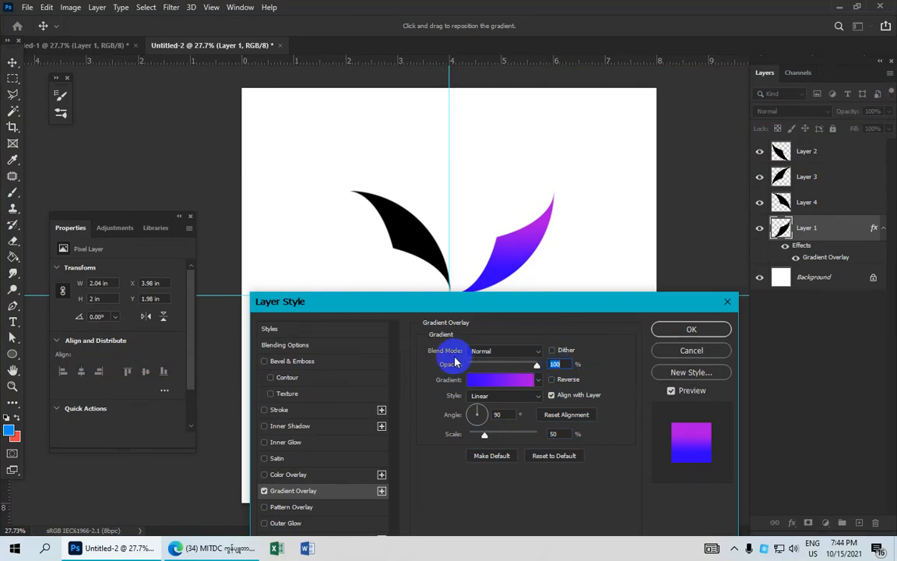
{"action": "left_click", "coordinate": [528, 356]}
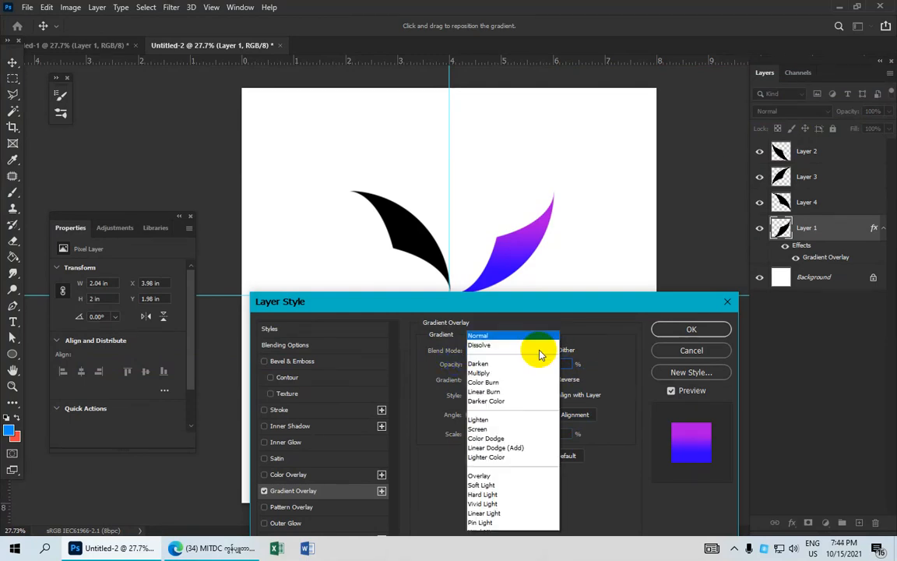
{"action": "left_click", "coordinate": [492, 244]}
{"action": "left_click_drag", "start_coordinate": [492, 244], "coordinate": [468, 307]}
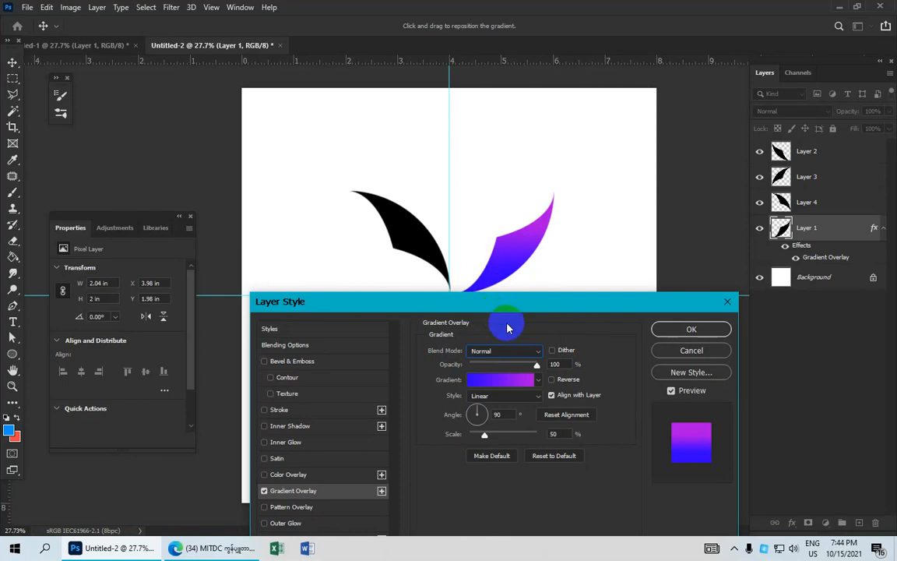
{"action": "left_click", "coordinate": [678, 332]}
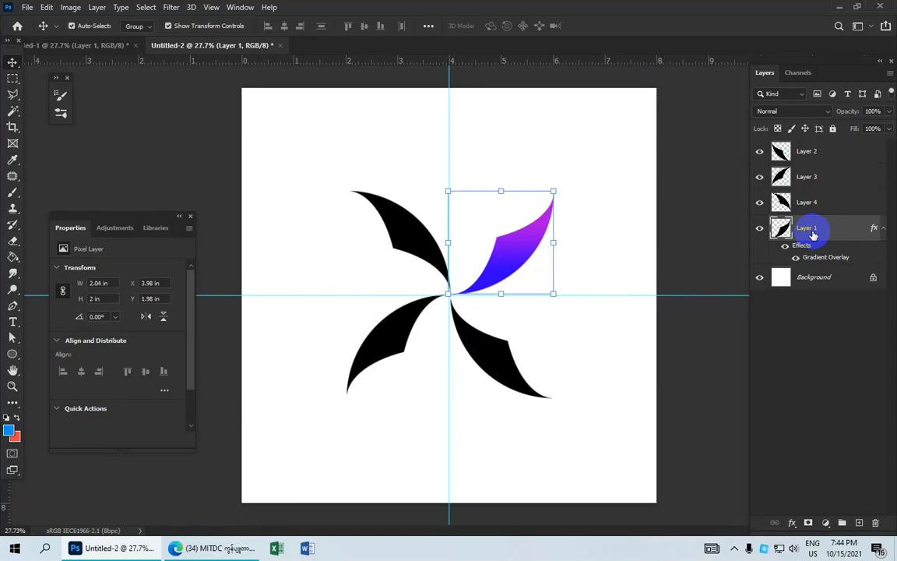
- Copy the layer style from Layer 1 and paste it onto the lower-right blade on Layer 2
{"action": "right_click", "coordinate": [813, 235]}
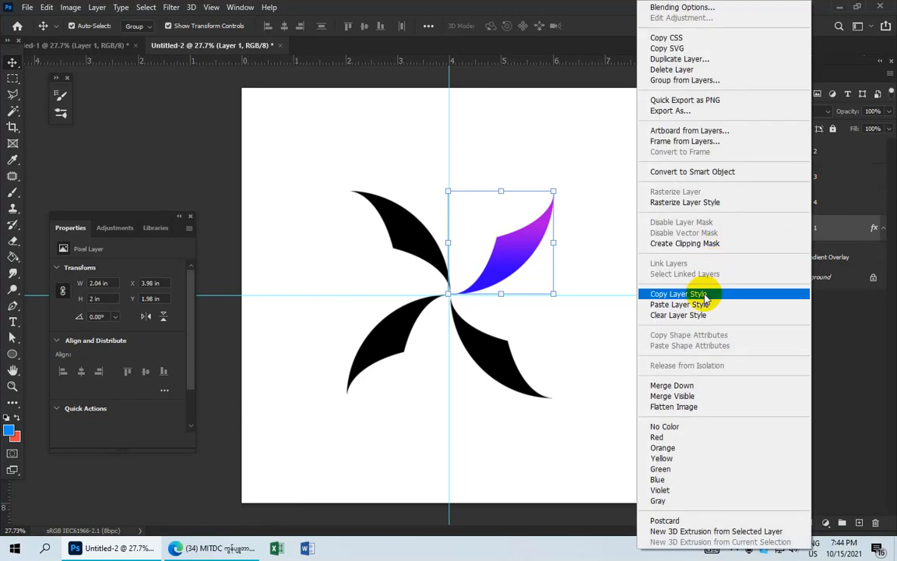
{"action": "left_click", "coordinate": [706, 294]}
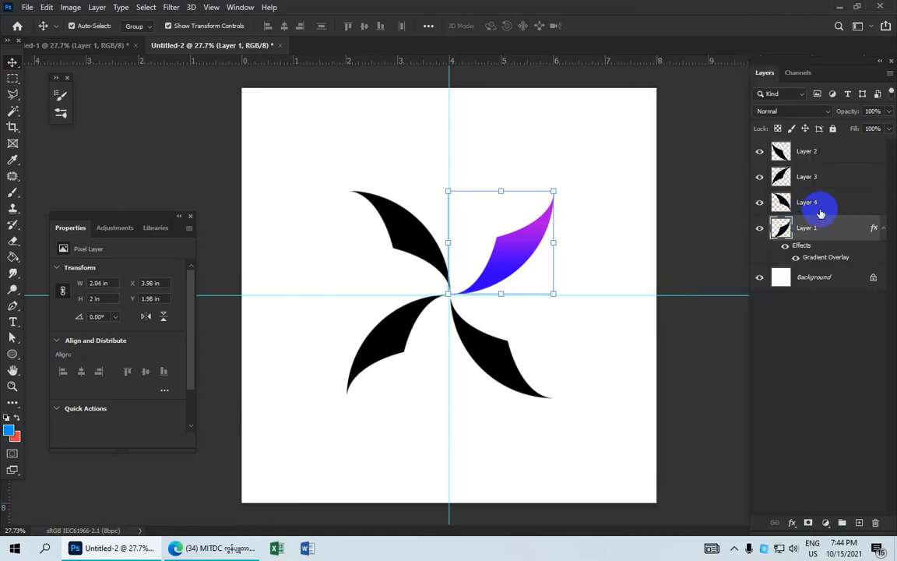
{"action": "left_click", "coordinate": [823, 156]}
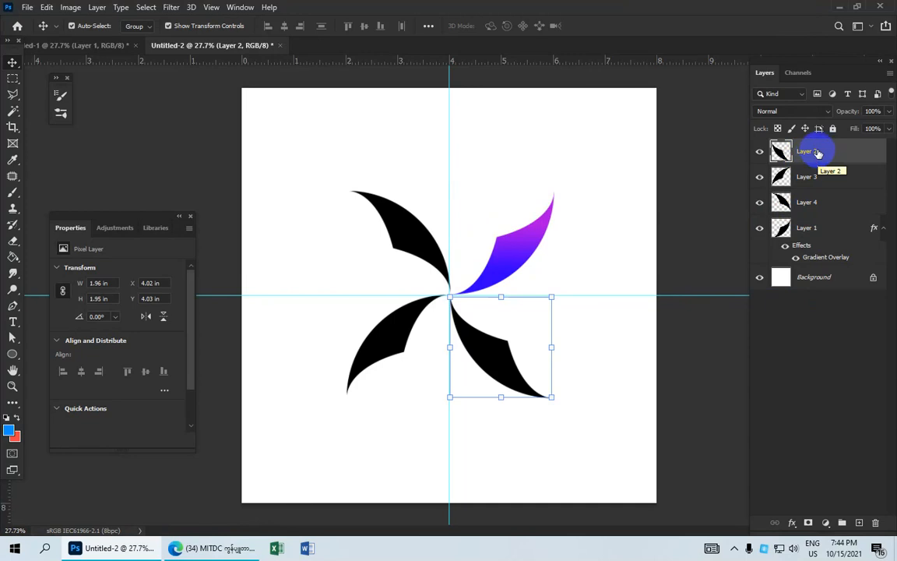
{"action": "right_click", "coordinate": [818, 153]}
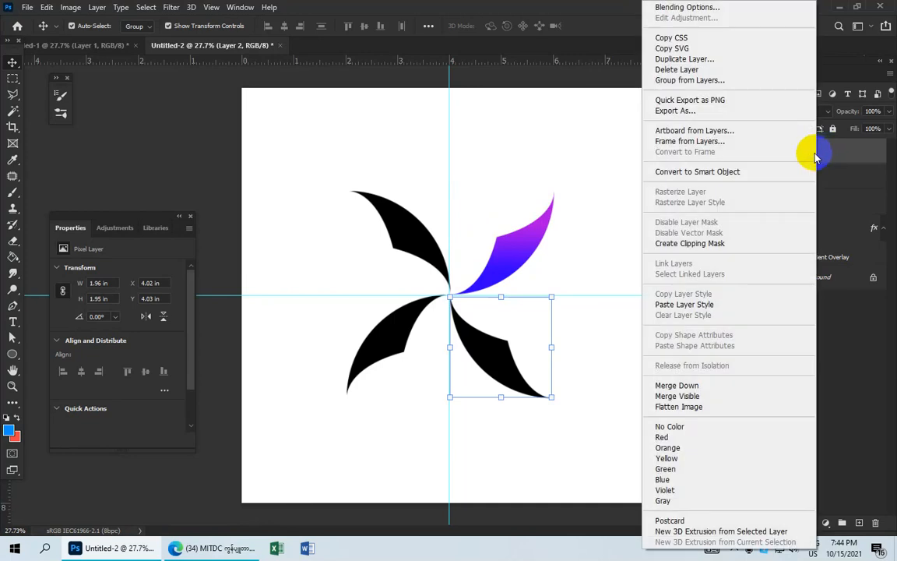
{"action": "left_click", "coordinate": [707, 305]}
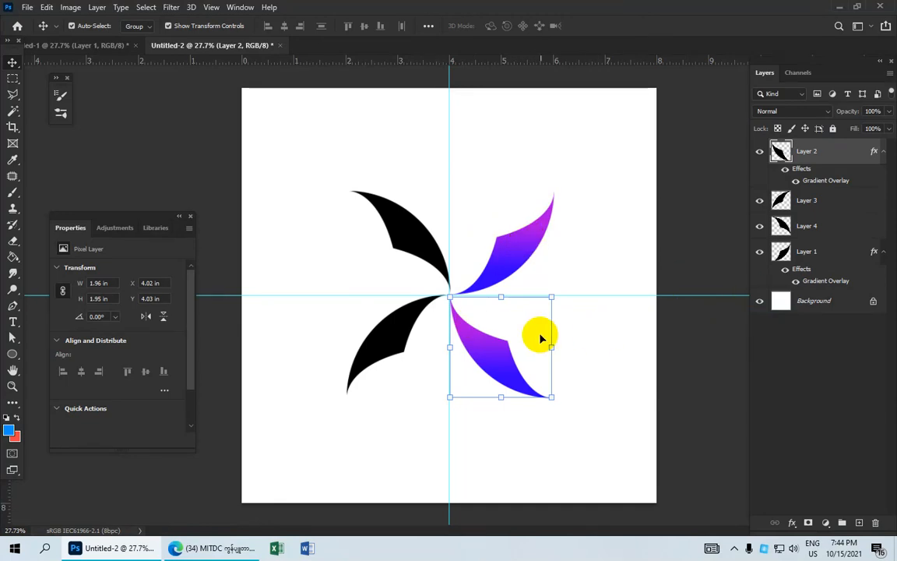
- Paste the copied gradient layer style onto the two remaining black blades, Layer 3 and Layer 4
{"action": "left_click", "coordinate": [822, 202]}
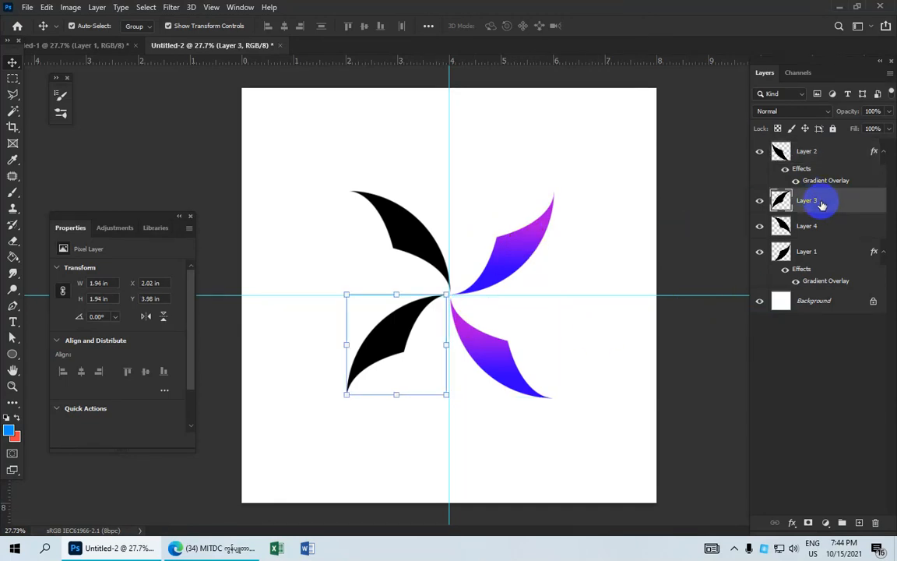
{"action": "right_click", "coordinate": [822, 204]}
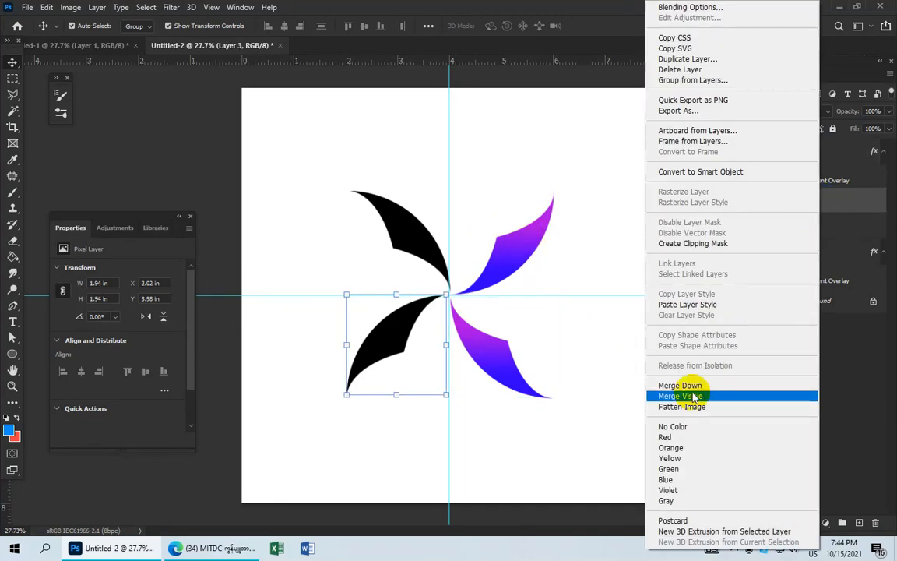
{"action": "left_click", "coordinate": [705, 305]}
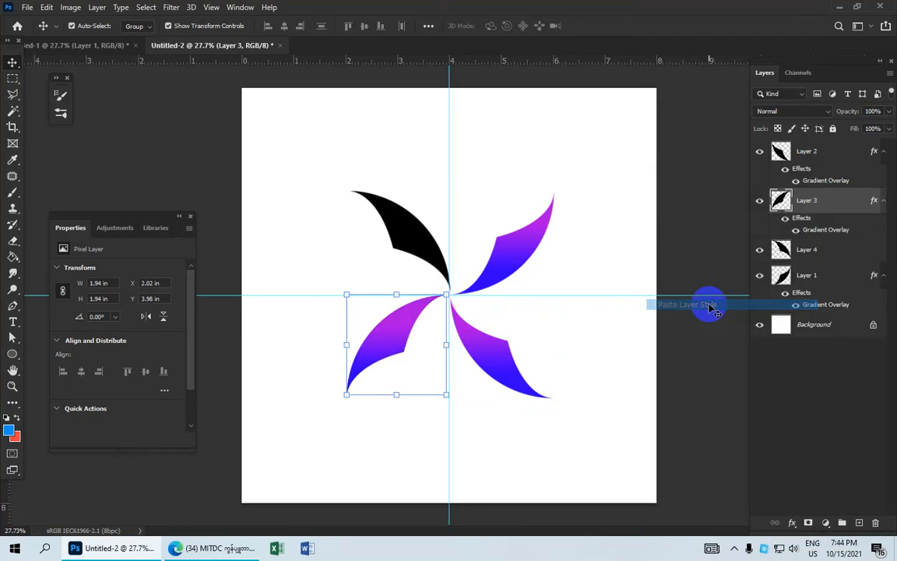
{"action": "left_click", "coordinate": [810, 250]}
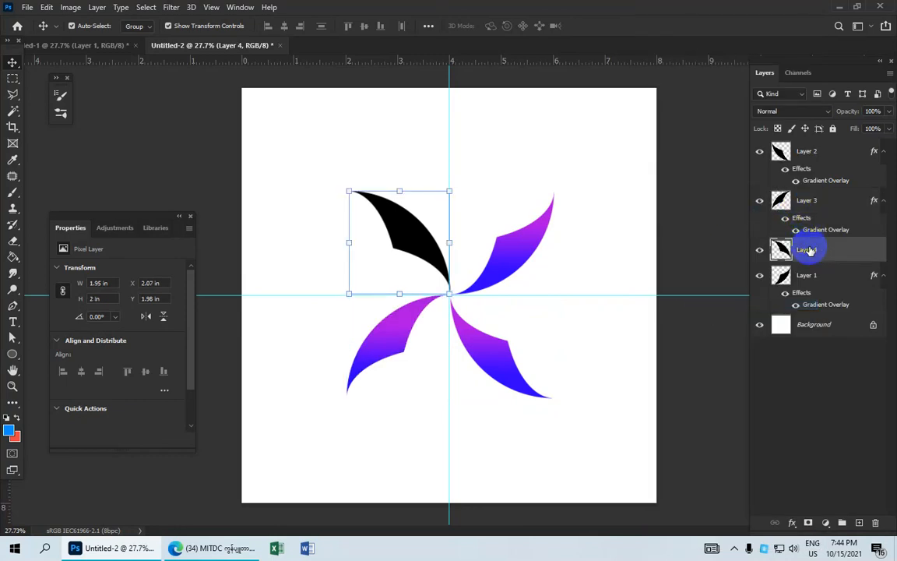
{"action": "right_click", "coordinate": [814, 256]}
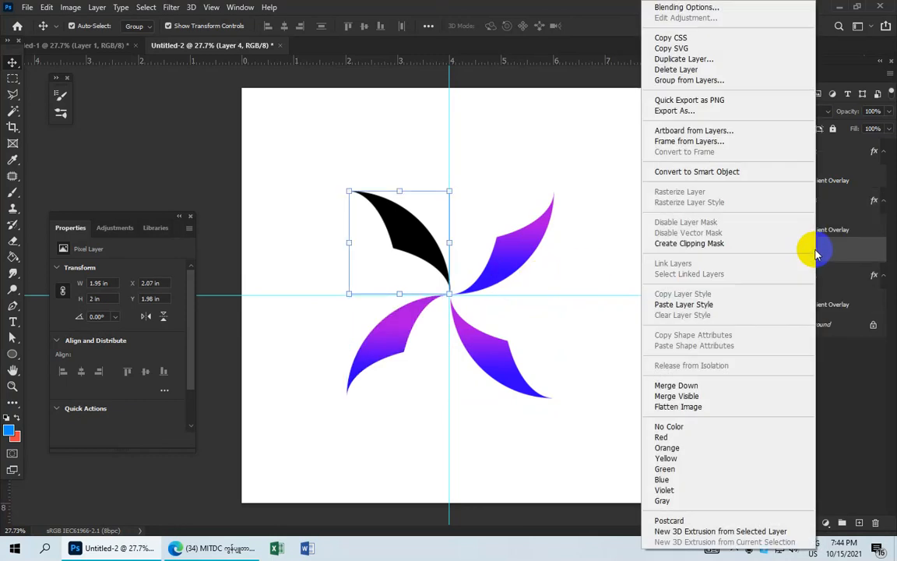
{"action": "left_click", "coordinate": [690, 306]}
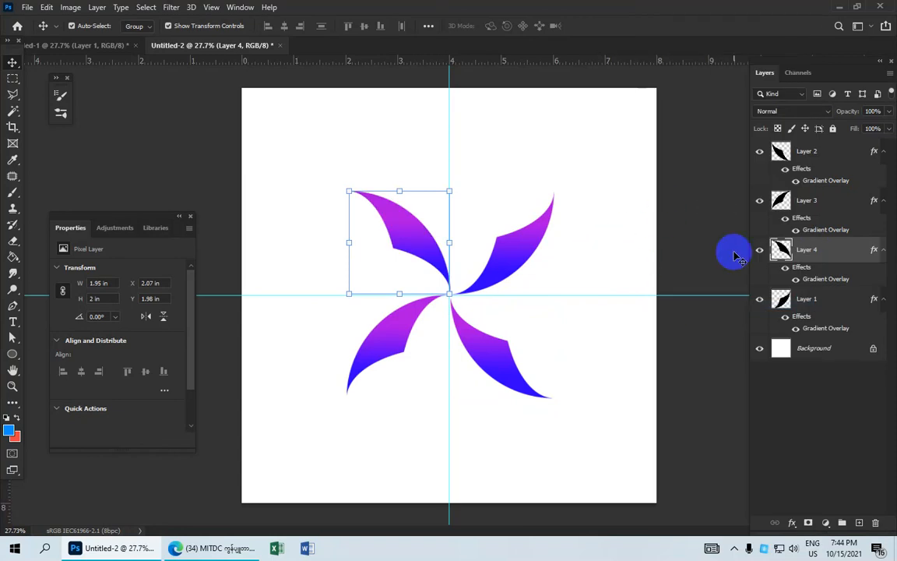
- Group the four blade layers, Layer 2 through Layer 1, into one layer group
{"action": "left_click", "coordinate": [793, 151]}
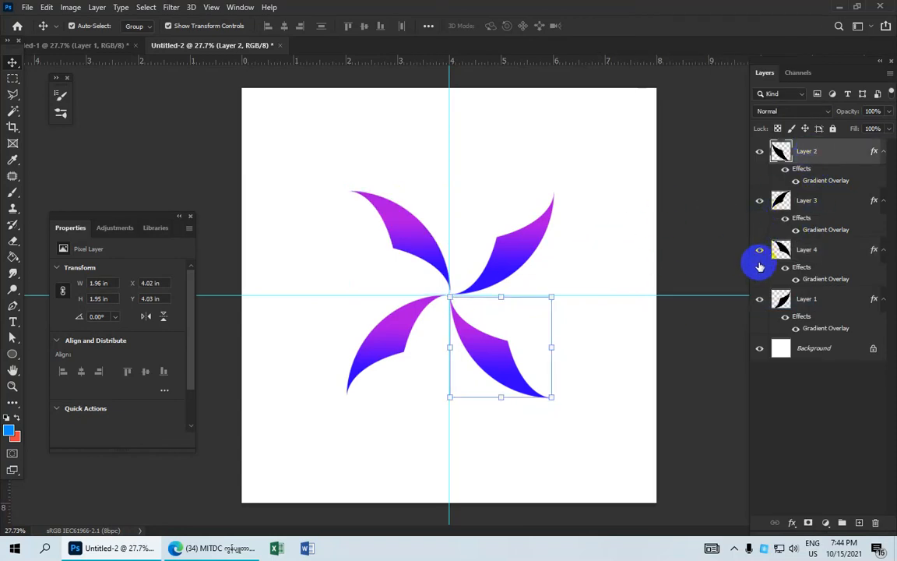
{"action": "left_click", "coordinate": [810, 300], "text": "shift"}
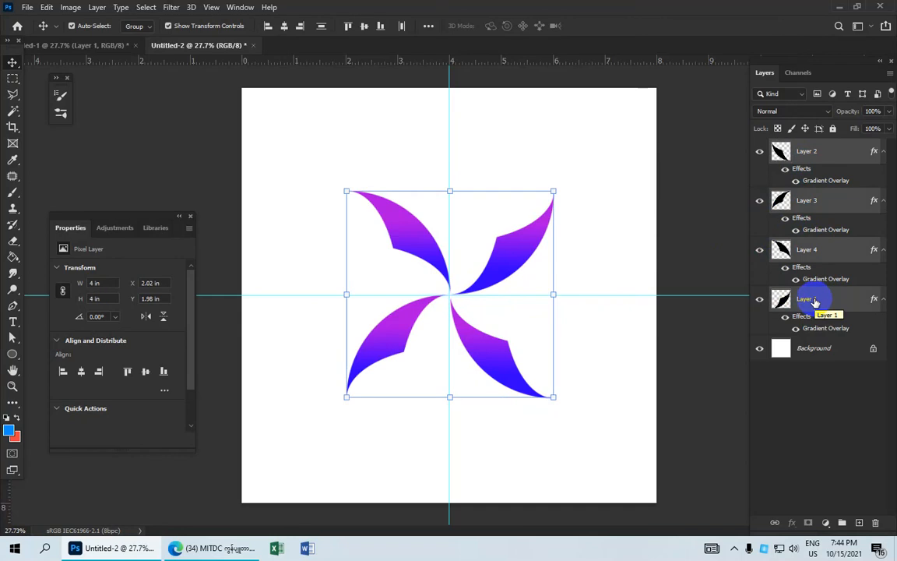
{"action": "key", "text": "ctrl+g"}
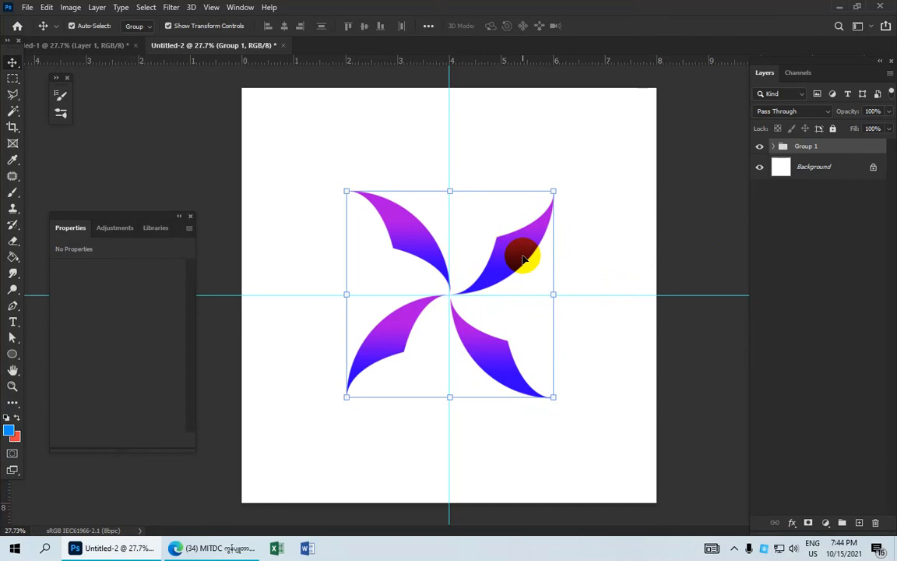
- Duplicate the blade group and rotate the copy by 45 degrees with Free Transform, applying the transformation
{"action": "key", "text": "ctrl"}
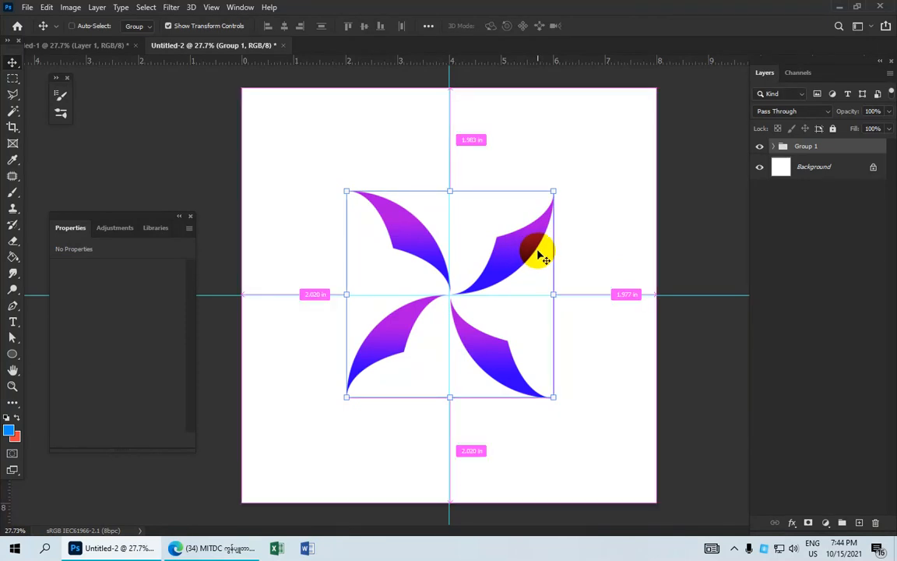
{"action": "key", "text": "ctrl+j"}
{"action": "key", "text": "ctrl+t"}
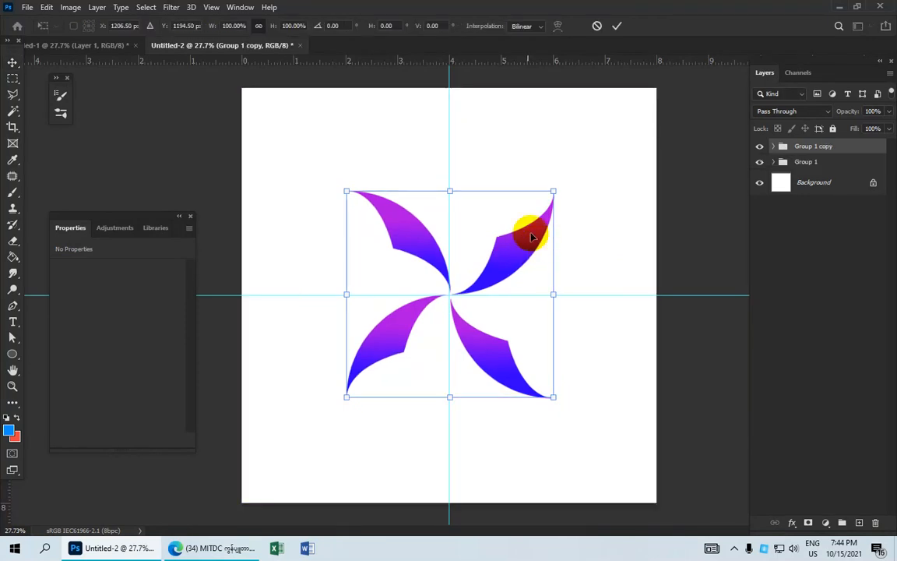
{"action": "left_click", "coordinate": [334, 25]}
{"action": "type", "text": "45"}
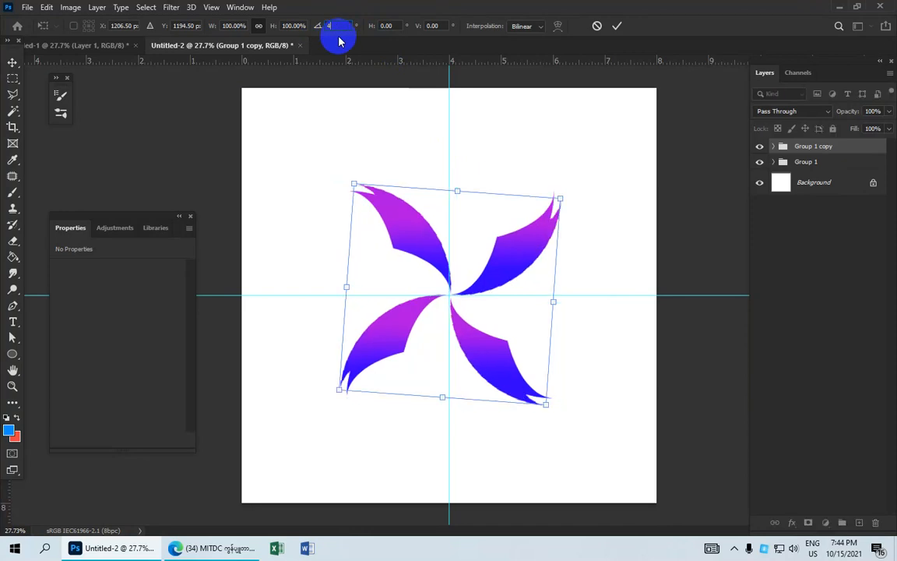
{"action": "left_click", "coordinate": [616, 29]}
{"action": "scroll", "coordinate": [609, 158], "scroll_direction": "up", "scroll_amount": 2}
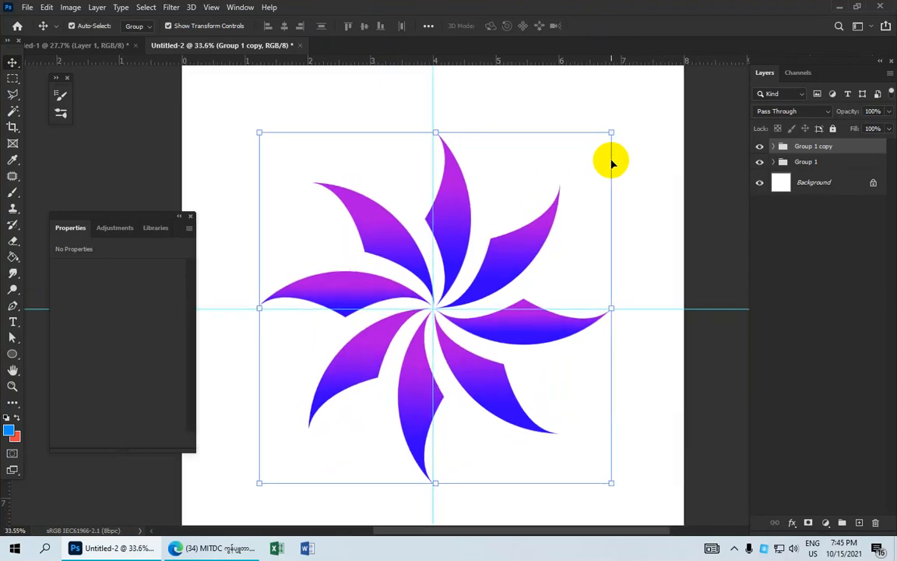
{"action": "scroll", "coordinate": [611, 159], "scroll_direction": "down", "scroll_amount": 1}
{"action": "scroll", "coordinate": [611, 160], "scroll_direction": "down", "scroll_amount": 1}
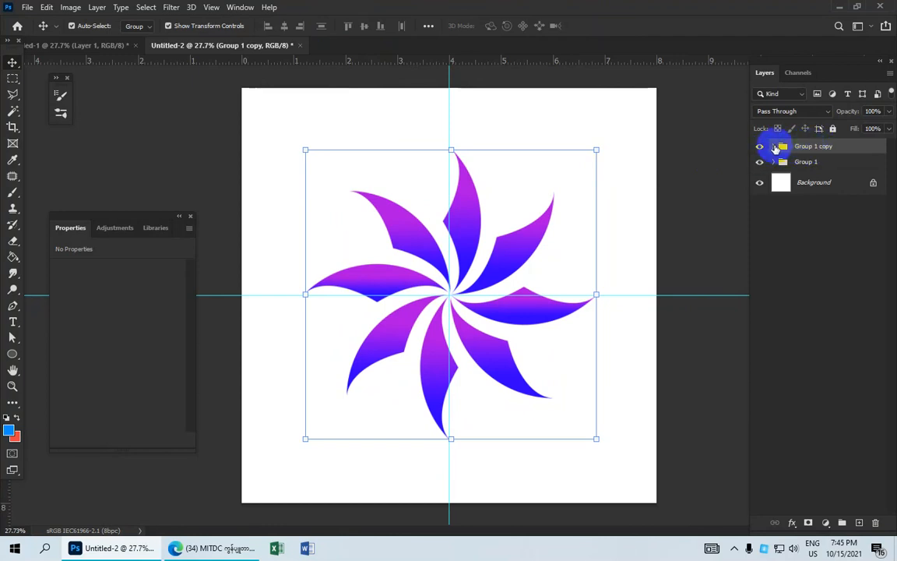
- In Group 1 copy, set the starting colour stop of Layer 1's overlay gradient to light blue 00d2ff
{"action": "left_click", "coordinate": [774, 147]}
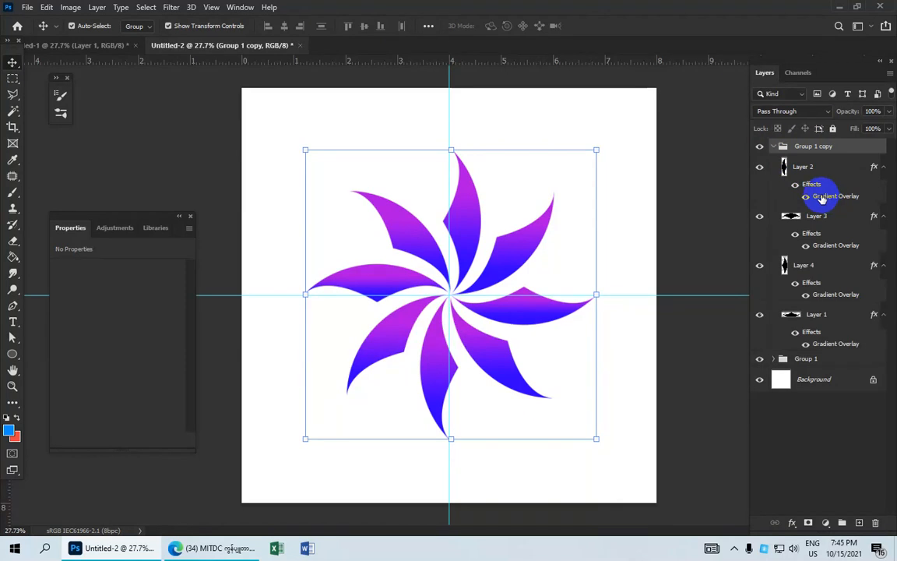
{"action": "left_click", "coordinate": [831, 345]}
{"action": "double_click", "coordinate": [830, 345]}
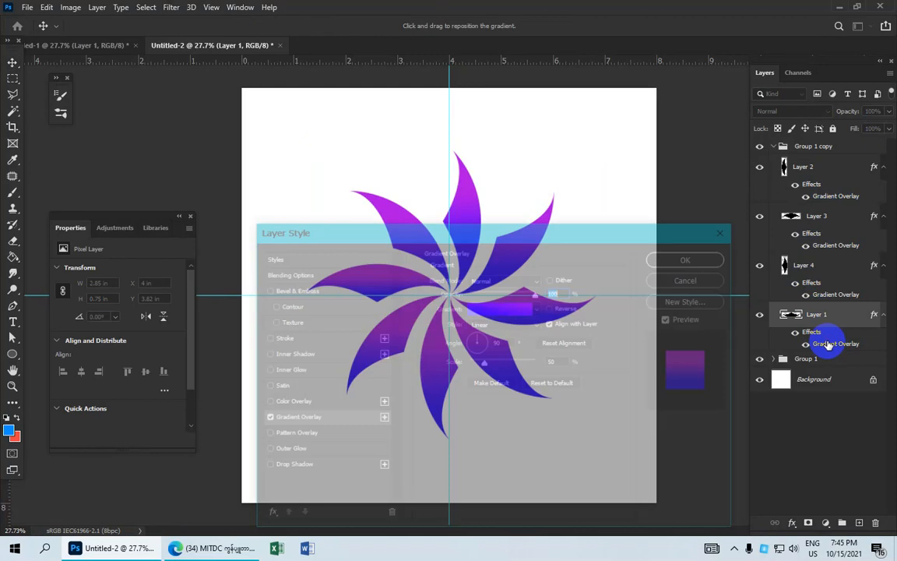
{"action": "left_click_drag", "start_coordinate": [494, 231], "coordinate": [425, 320]}
{"action": "left_click", "coordinate": [476, 394]}
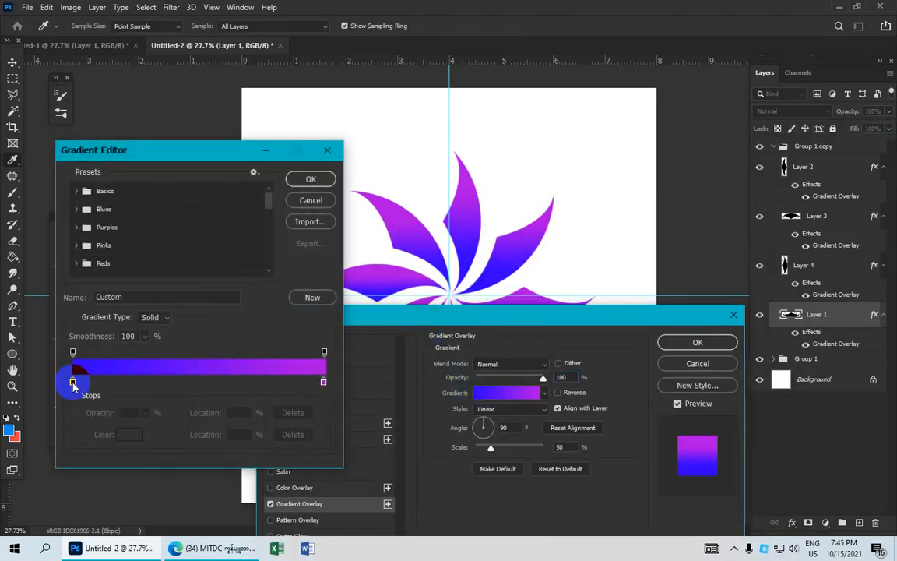
{"action": "left_click", "coordinate": [72, 382]}
{"action": "left_click", "coordinate": [130, 434]}
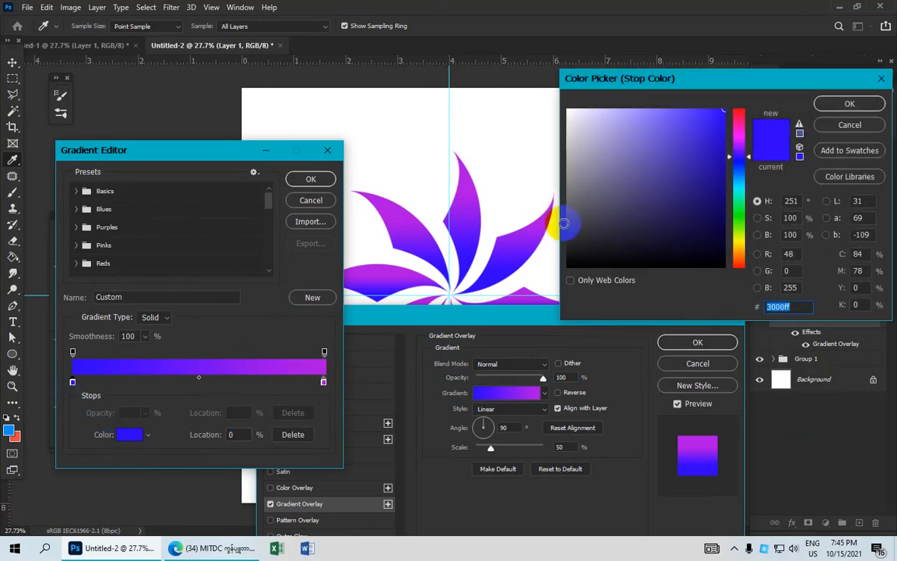
{"action": "left_click", "coordinate": [741, 189]}
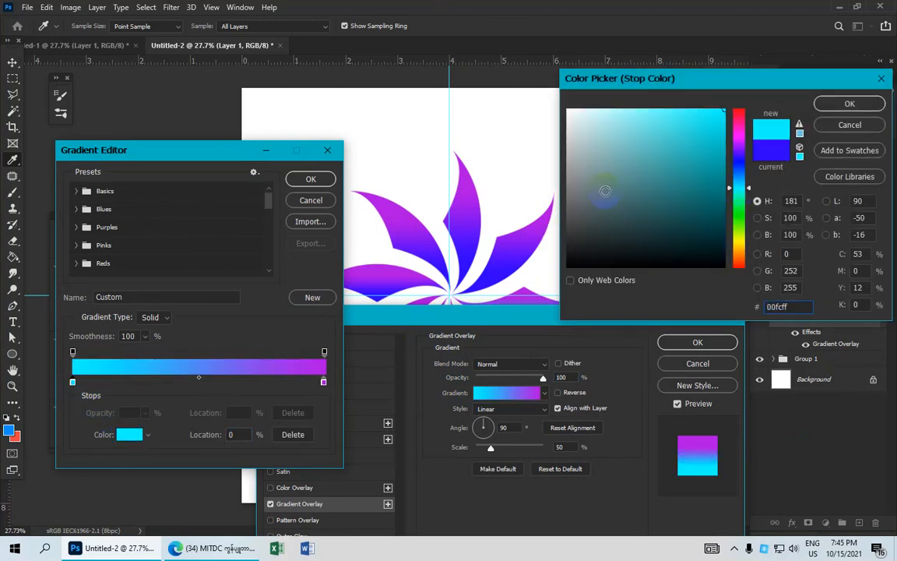
{"action": "left_click", "coordinate": [739, 199]}
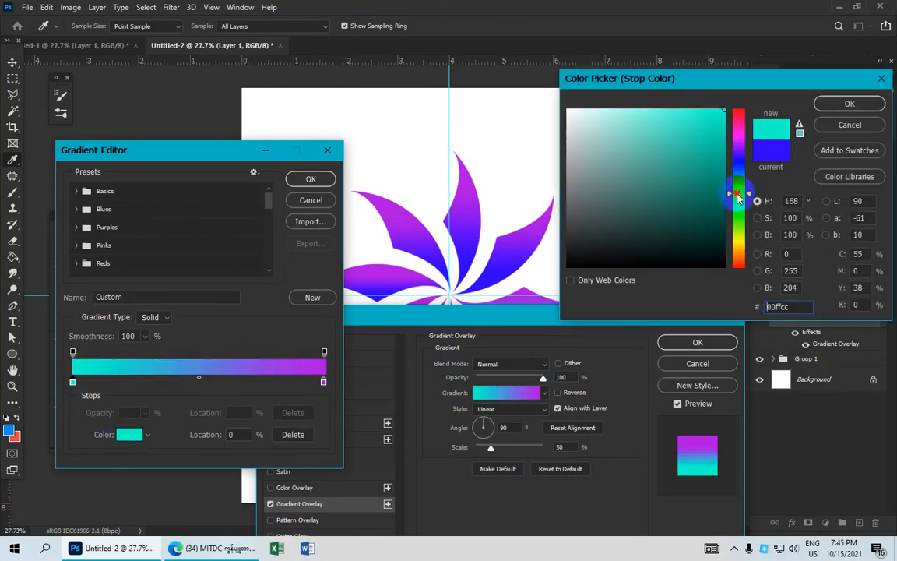
{"action": "mouse_move", "coordinate": [737, 200]}
{"action": "left_mouse_down"}
{"action": "mouse_move", "coordinate": [739, 174]}
{"action": "mouse_move", "coordinate": [741, 187]}
{"action": "left_mouse_up"}
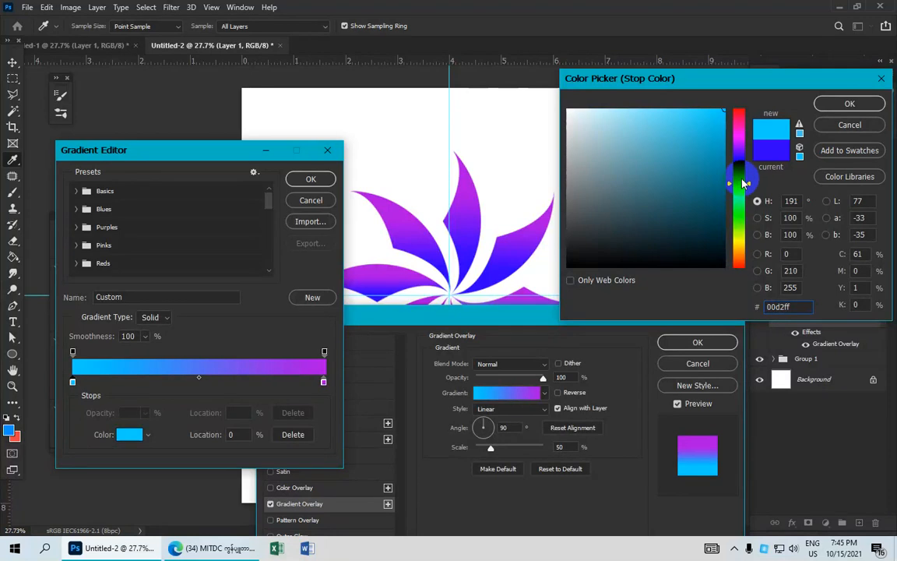
{"action": "left_click", "coordinate": [850, 103]}
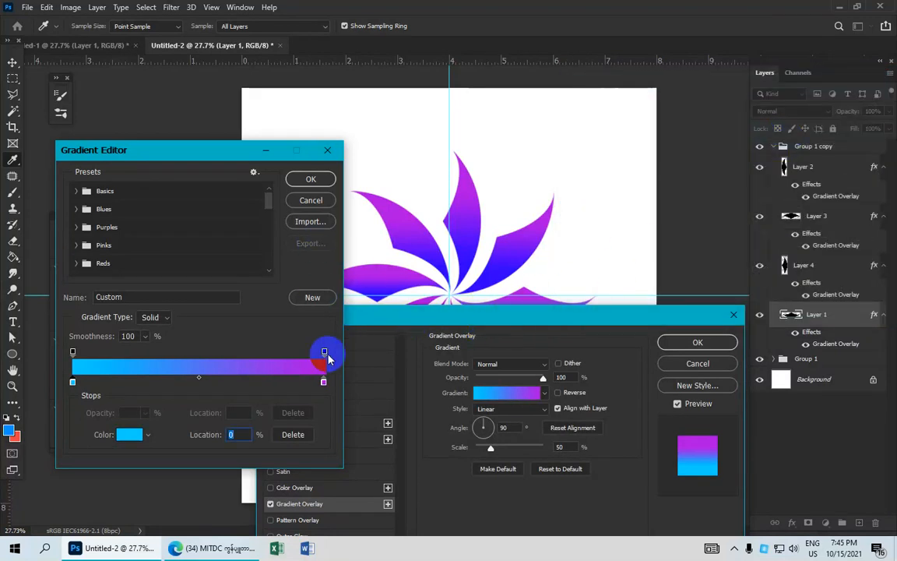
- Set the ending colour stop of Layer 1's overlay gradient to dark green 037f26 and accept the gradient
{"action": "left_click", "coordinate": [322, 383]}
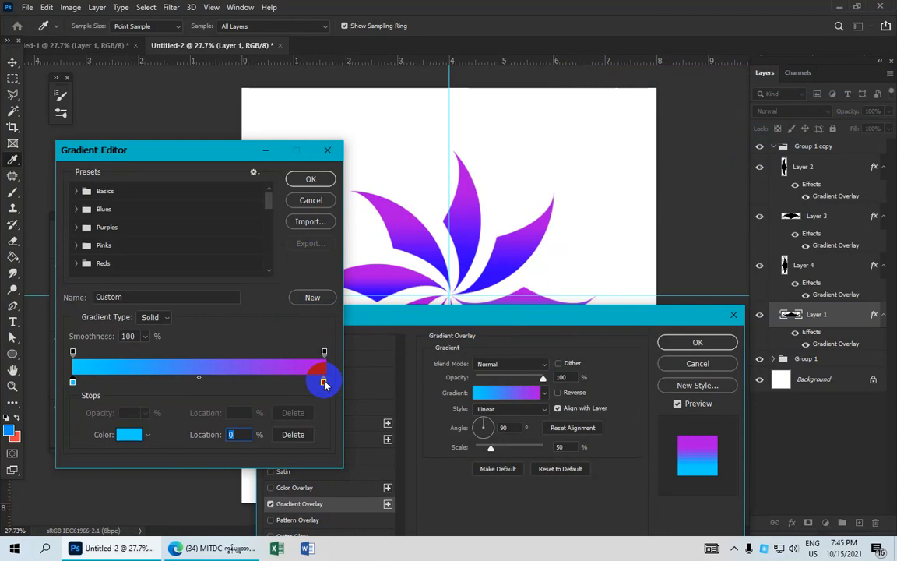
{"action": "left_click", "coordinate": [324, 382]}
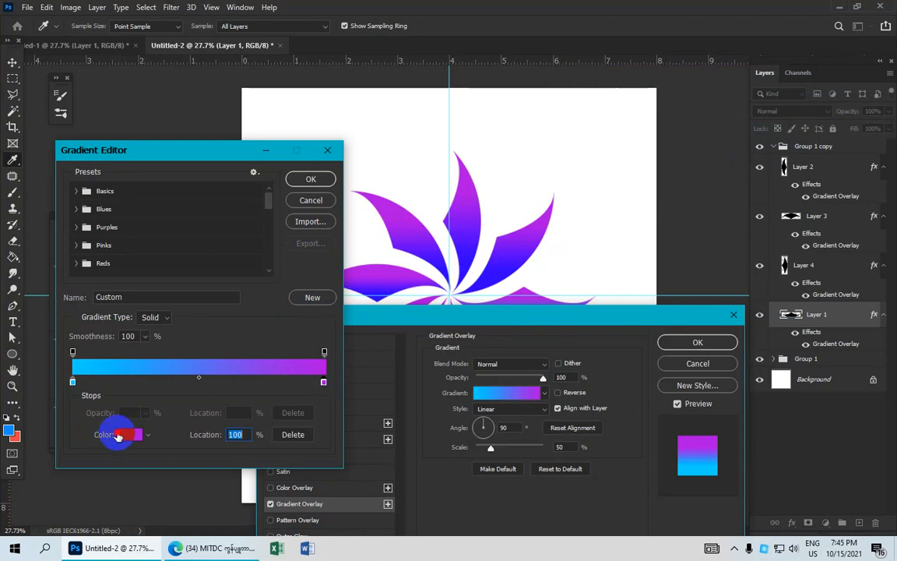
{"action": "left_click", "coordinate": [118, 437]}
{"action": "left_click", "coordinate": [738, 207]}
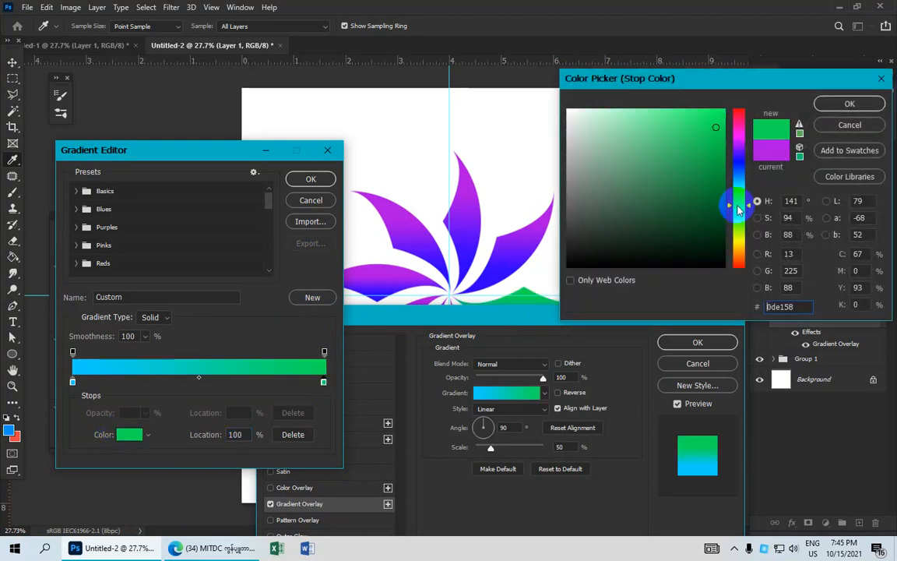
{"action": "left_click", "coordinate": [689, 124]}
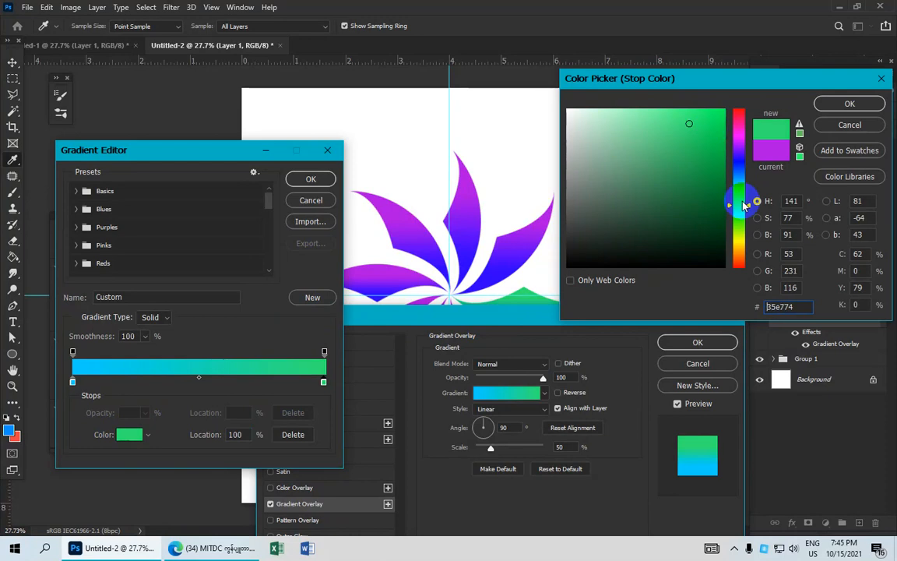
{"action": "left_click", "coordinate": [738, 208]}
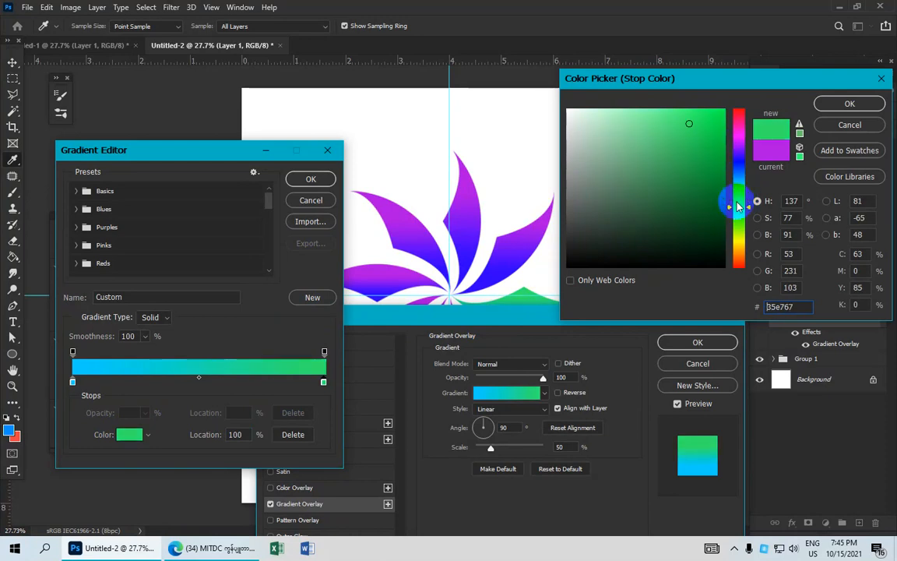
{"action": "left_click", "coordinate": [720, 188]}
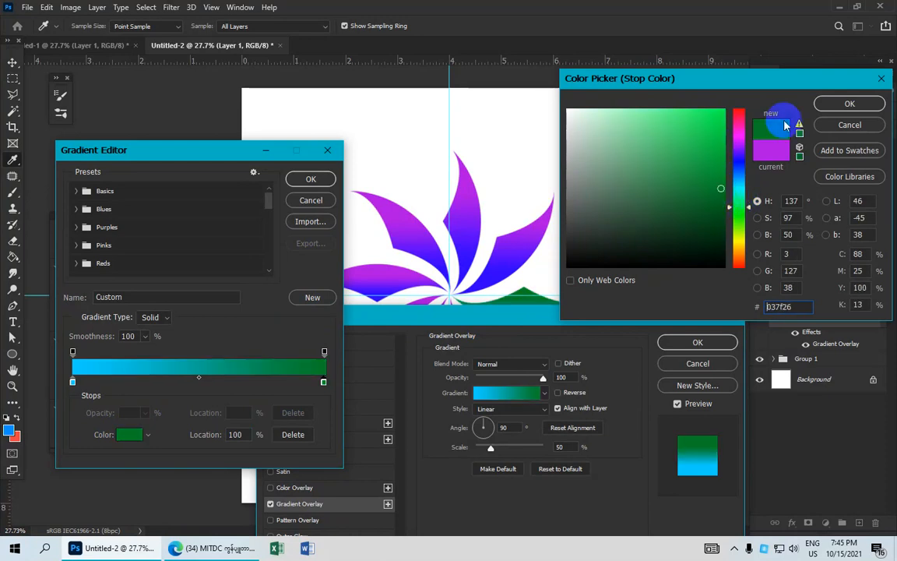
{"action": "left_click", "coordinate": [825, 105]}
{"action": "left_click", "coordinate": [310, 178]}
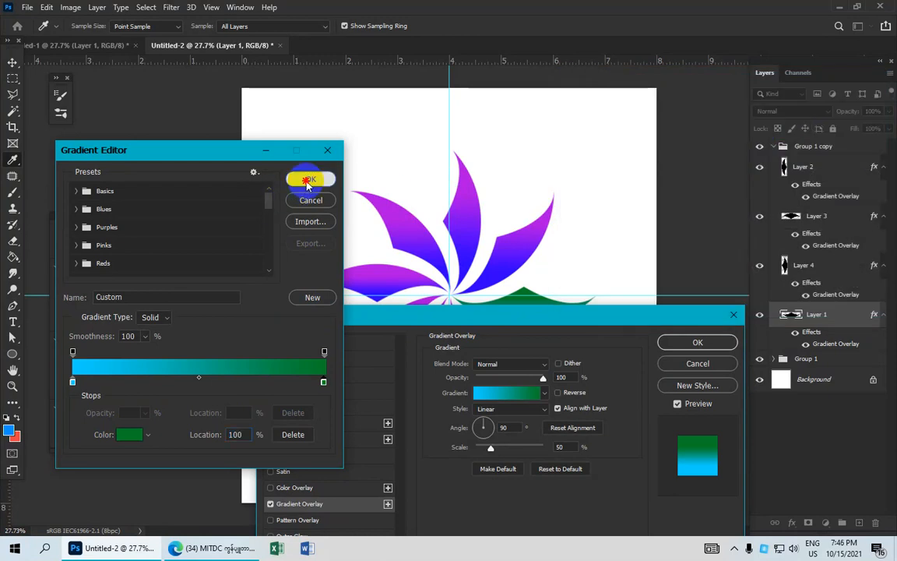
- Try reversing the direction of Layer 1's gradient overlay
{"action": "left_click_drag", "start_coordinate": [486, 317], "coordinate": [458, 378]}
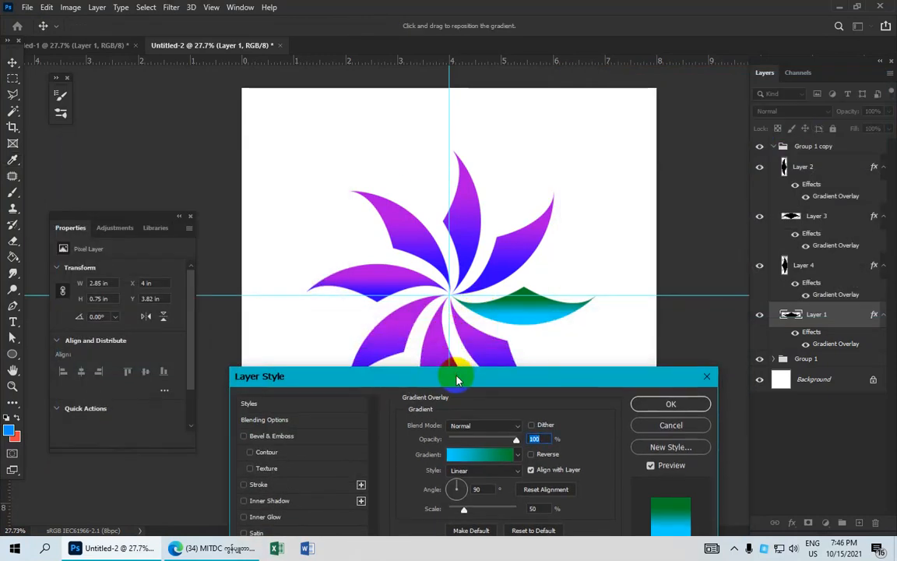
{"action": "left_click", "coordinate": [532, 454]}
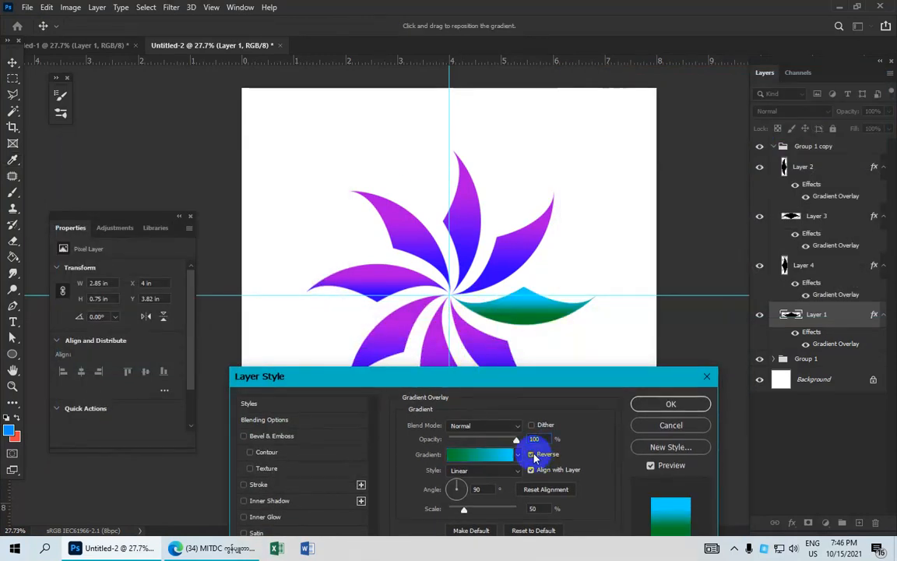
{"action": "left_click", "coordinate": [532, 455]}
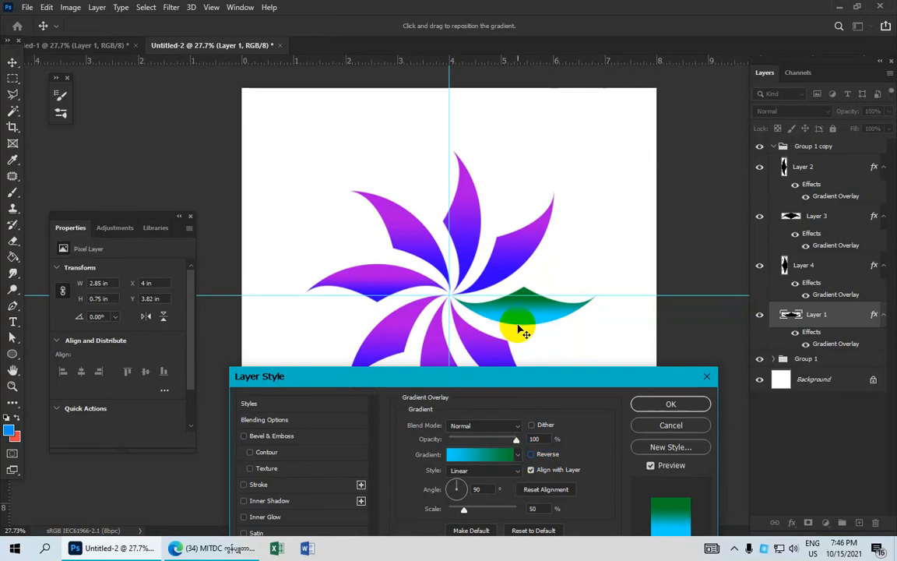
- Set the gradient's ending colour stop to lighter green 2cbc54 and apply the layer style to Layer 1
{"action": "left_click", "coordinate": [503, 455]}
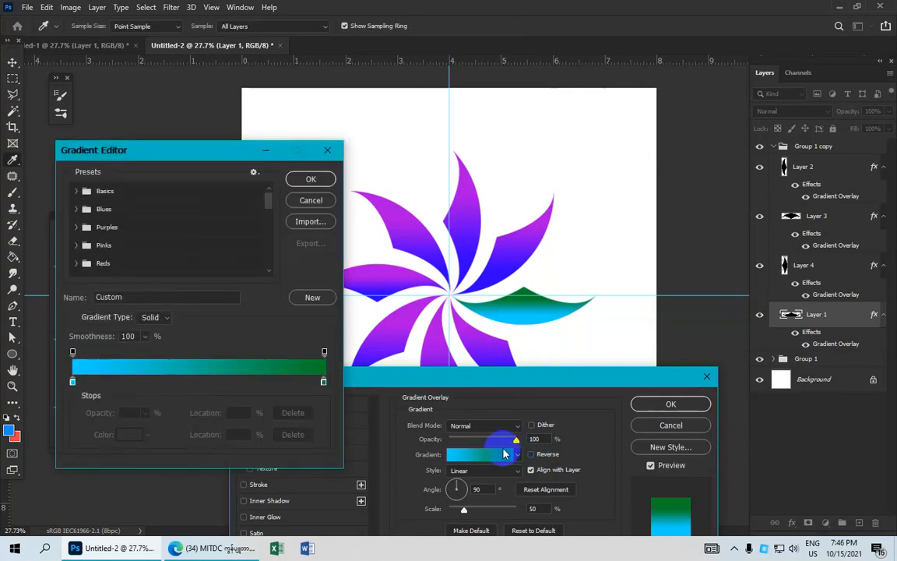
{"action": "left_click", "coordinate": [324, 382]}
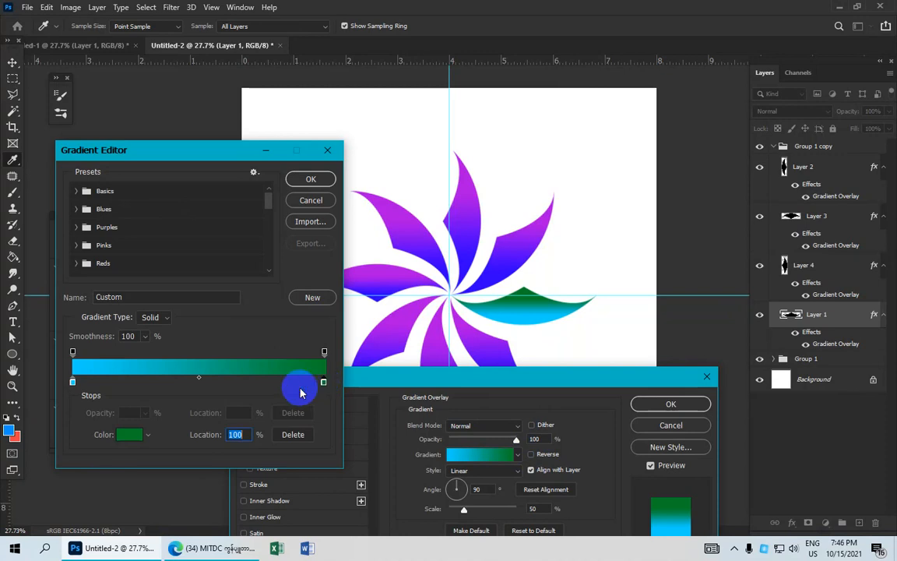
{"action": "left_click", "coordinate": [125, 433]}
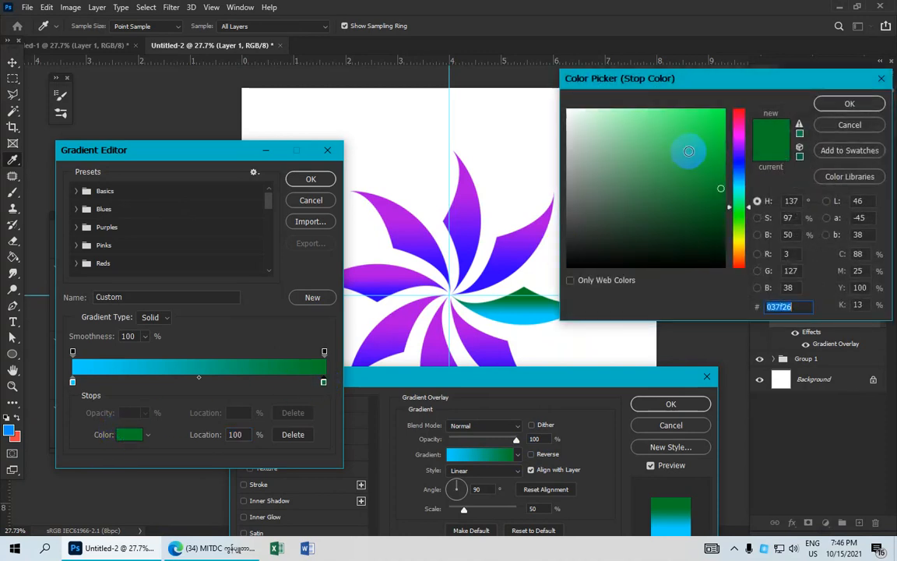
{"action": "left_click", "coordinate": [689, 150]}
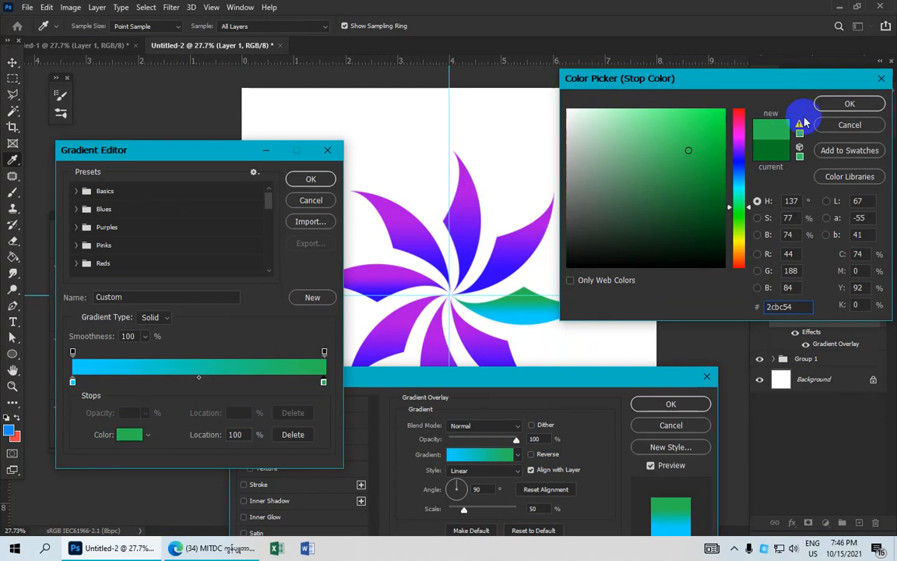
{"action": "left_click", "coordinate": [847, 102]}
{"action": "left_click", "coordinate": [311, 180]}
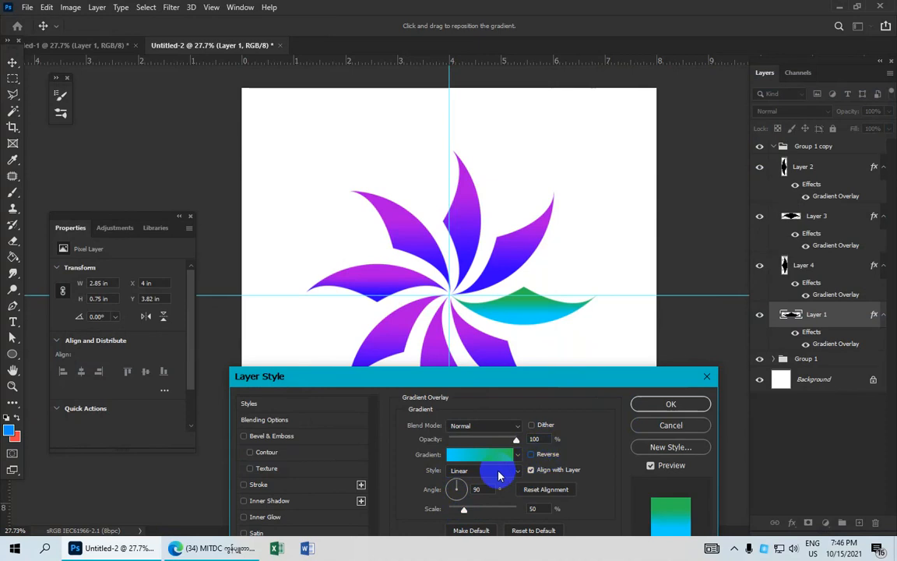
{"action": "left_click", "coordinate": [499, 472]}
{"action": "left_click", "coordinate": [489, 470]}
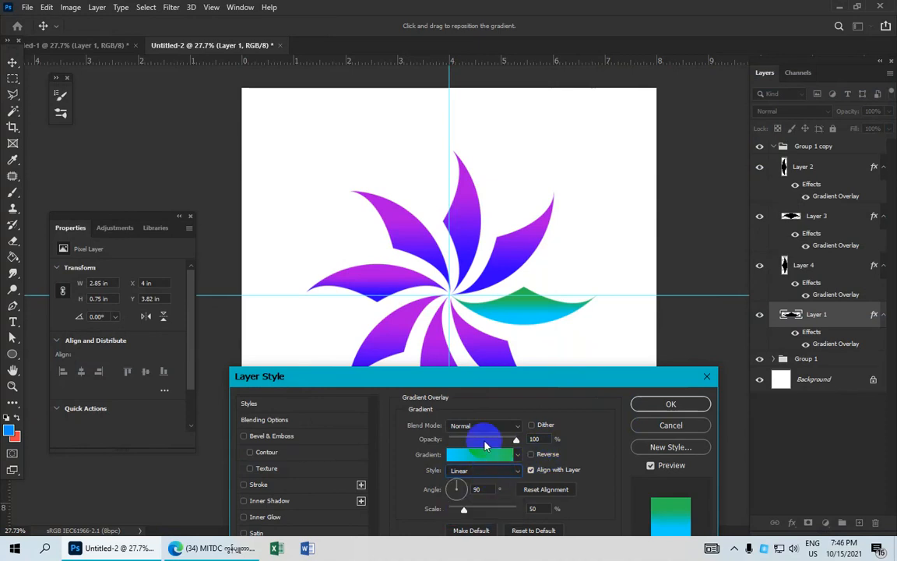
{"action": "left_click", "coordinate": [518, 440]}
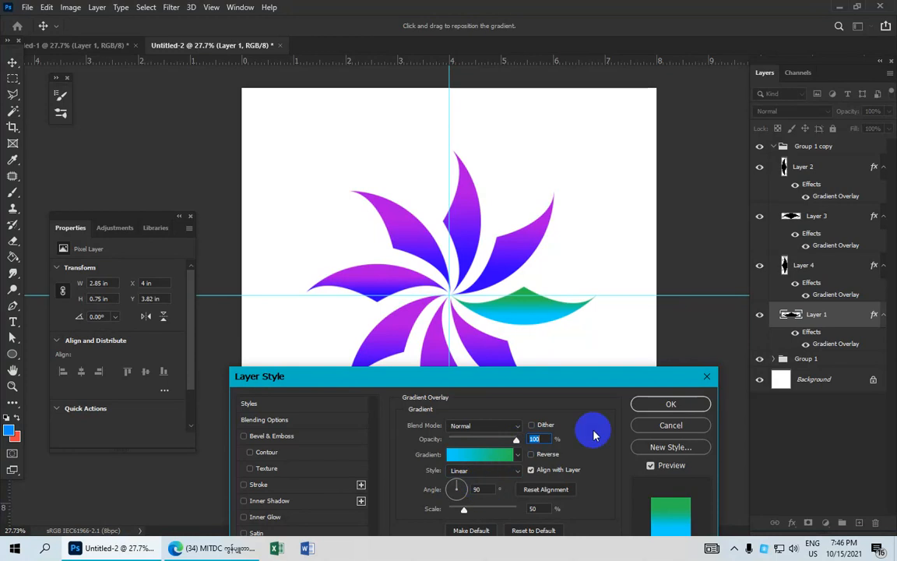
{"action": "left_click", "coordinate": [669, 405]}
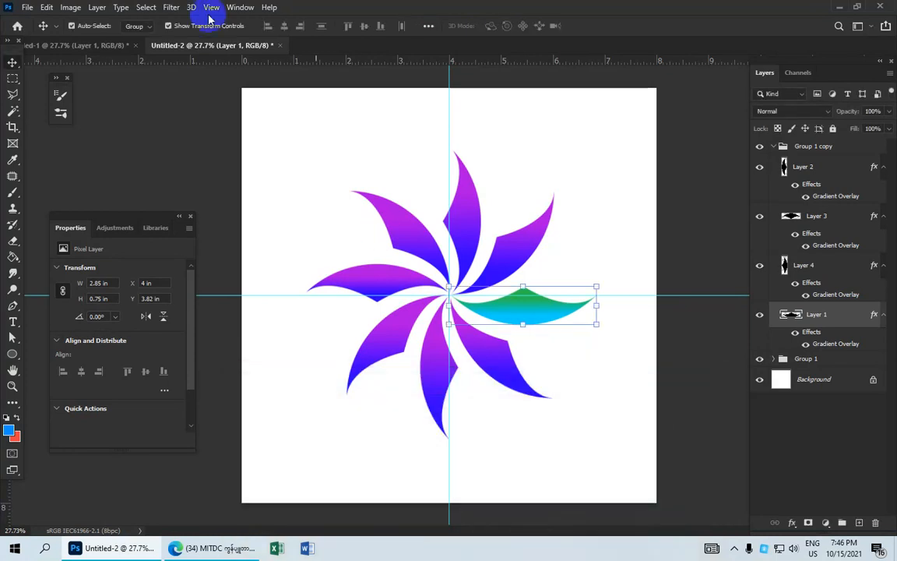
- Copy Layer 1's blue-green gradient layer style and paste it onto Layer 2 in Group 1 copy
{"action": "right_click", "coordinate": [819, 315]}
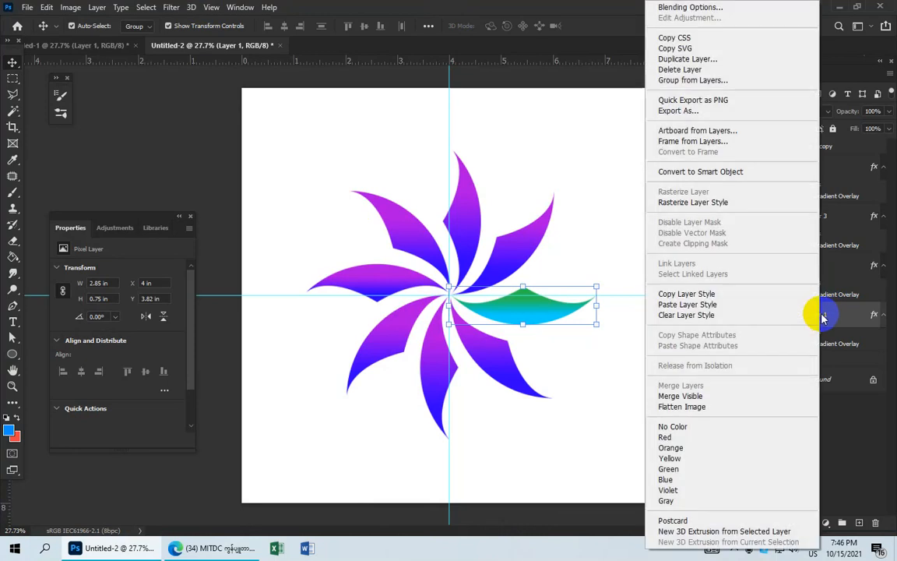
{"action": "left_click", "coordinate": [737, 302]}
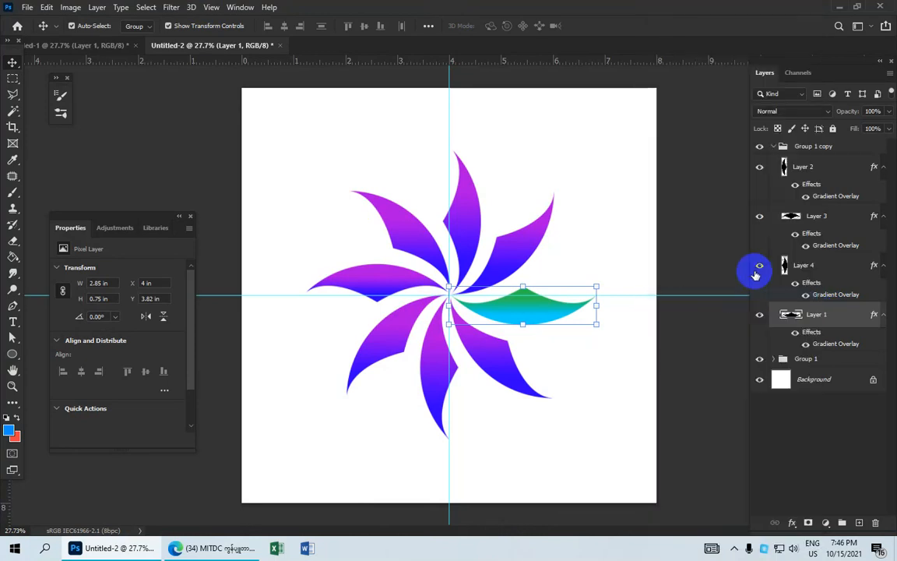
{"action": "left_click", "coordinate": [824, 169]}
{"action": "right_click", "coordinate": [820, 168]}
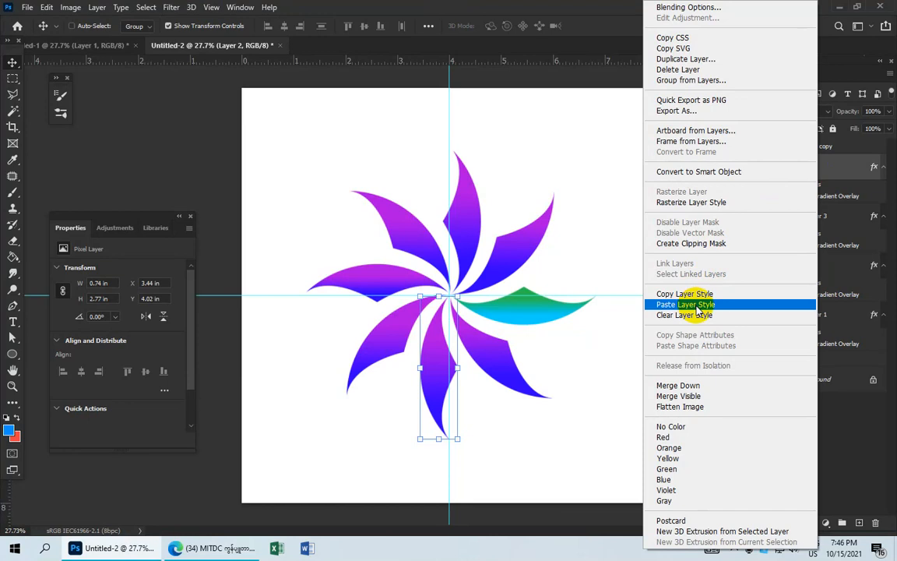
{"action": "left_click", "coordinate": [686, 304]}
{"action": "right_click", "coordinate": [810, 174]}
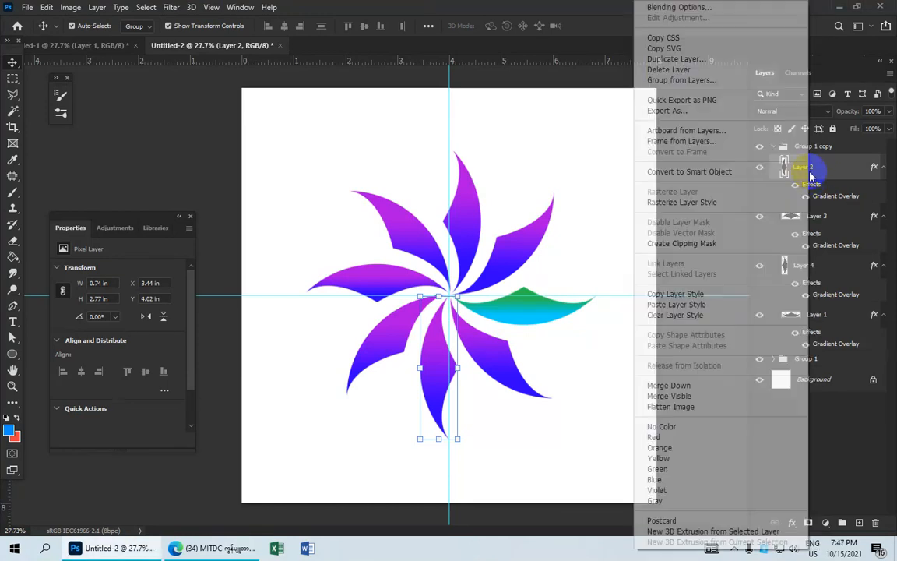
{"action": "left_click", "coordinate": [701, 305]}
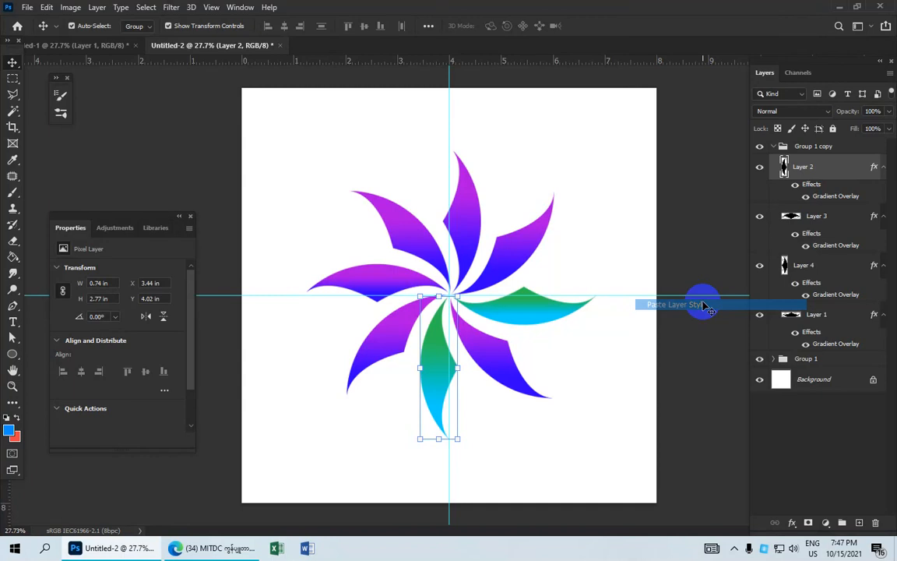
- Paste the copied blue-green layer style onto Layer 3 and Layer 4 in Group 1 copy
{"action": "left_click", "coordinate": [824, 218]}
{"action": "right_click", "coordinate": [824, 217]}
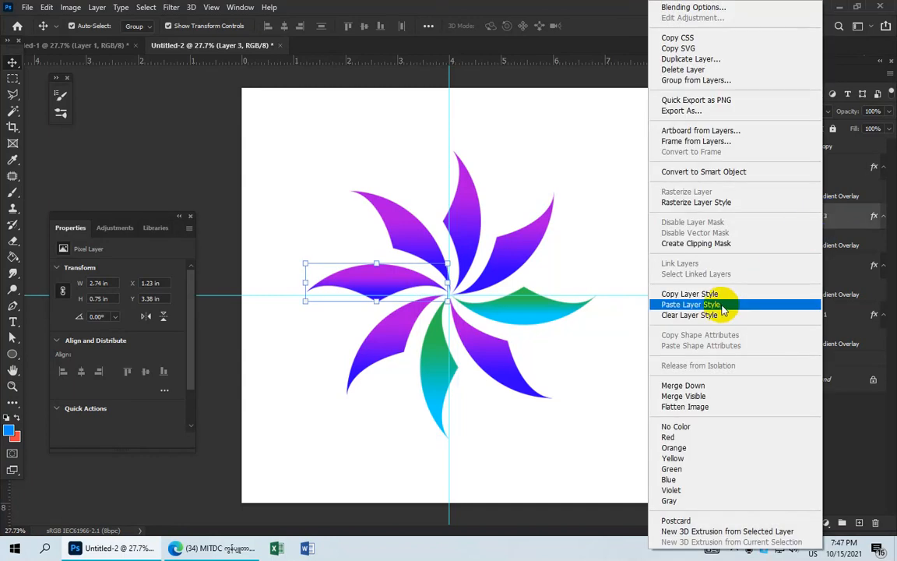
{"action": "left_click", "coordinate": [723, 305]}
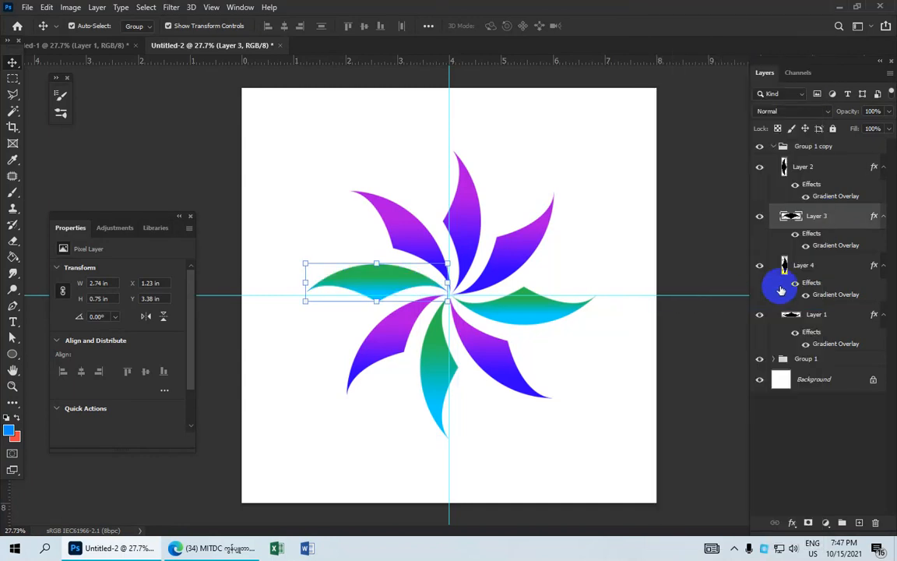
{"action": "left_click", "coordinate": [812, 267]}
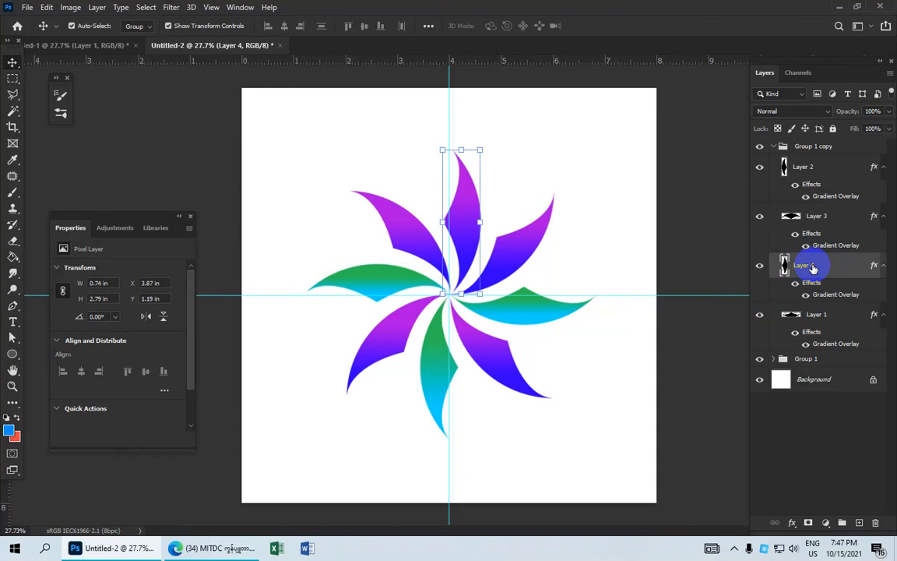
{"action": "right_click", "coordinate": [813, 267]}
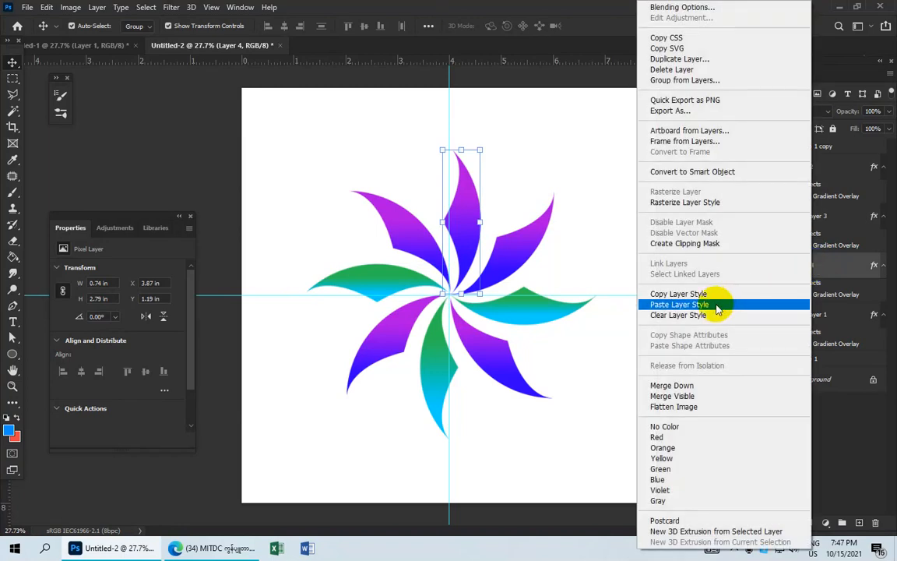
{"action": "left_click", "coordinate": [718, 305]}
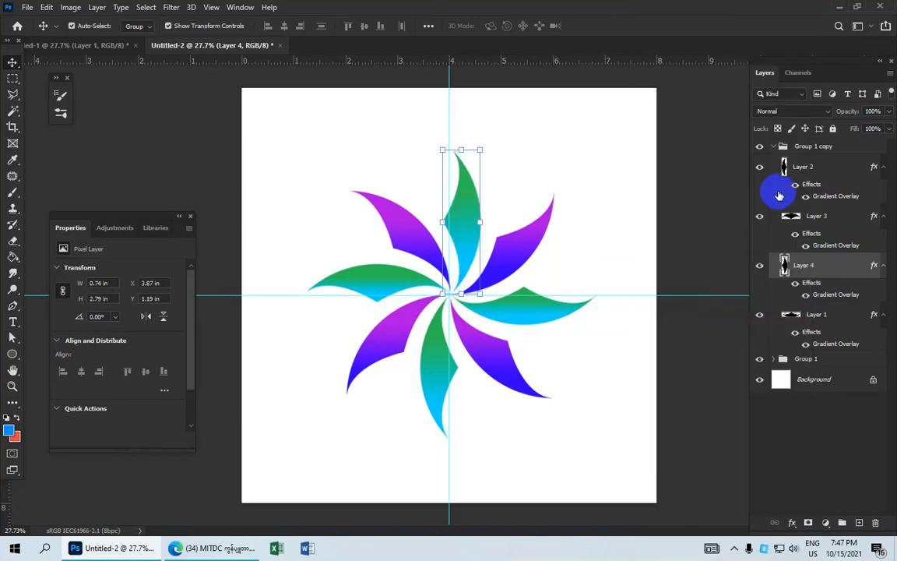
- Collapse Group 1 copy and combine it with Group 1 into one layer group
{"action": "left_click", "coordinate": [771, 148]}
{"action": "left_click", "coordinate": [772, 146]}
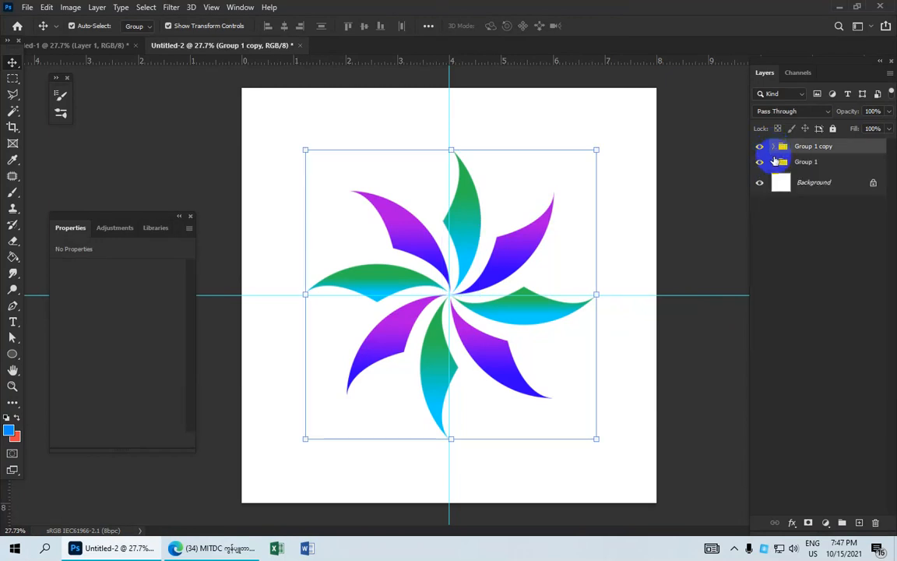
{"action": "scroll", "coordinate": [562, 249], "scroll_direction": "up", "scroll_amount": 4}
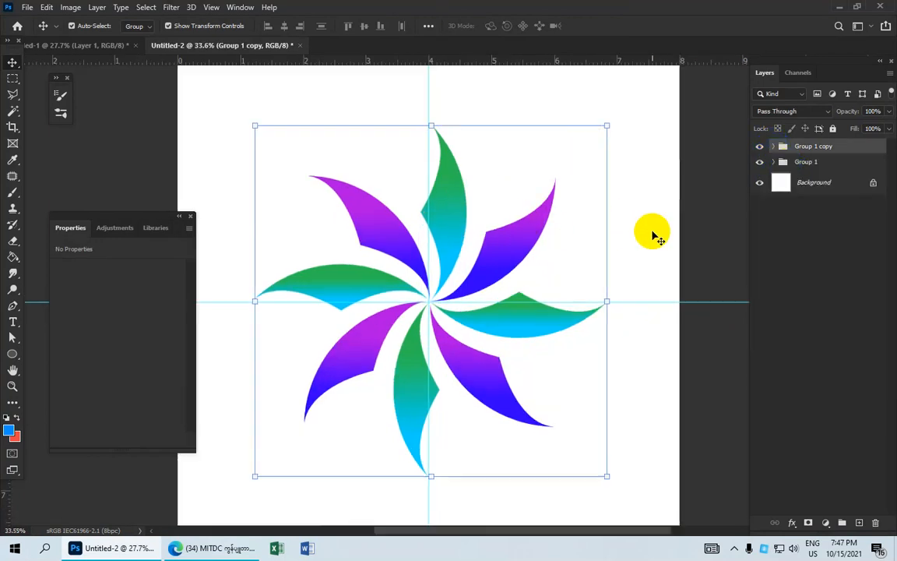
{"action": "scroll", "coordinate": [532, 283], "scroll_direction": "up", "scroll_amount": 1}
{"action": "scroll", "coordinate": [521, 284], "scroll_direction": "down", "scroll_amount": 2}
{"action": "left_click", "coordinate": [495, 280]}
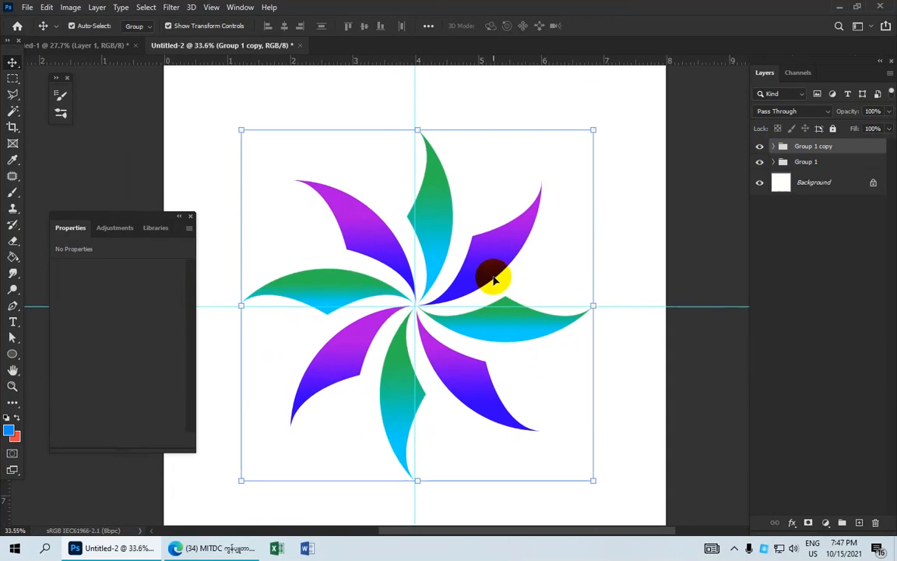
{"action": "left_click", "coordinate": [814, 148]}
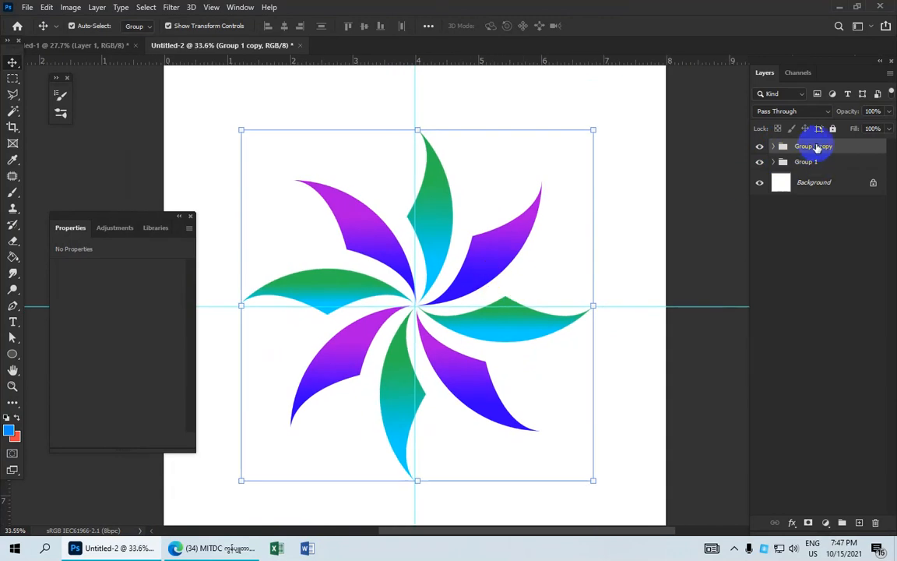
{"action": "mouse_move", "coordinate": [826, 155]}
{"action": "left_mouse_down"}
{"action": "mouse_move", "coordinate": [823, 162]}
{"action": "mouse_move", "coordinate": [809, 144]}
{"action": "mouse_move", "coordinate": [821, 144]}
{"action": "mouse_move", "coordinate": [818, 163]}
{"action": "left_mouse_up"}
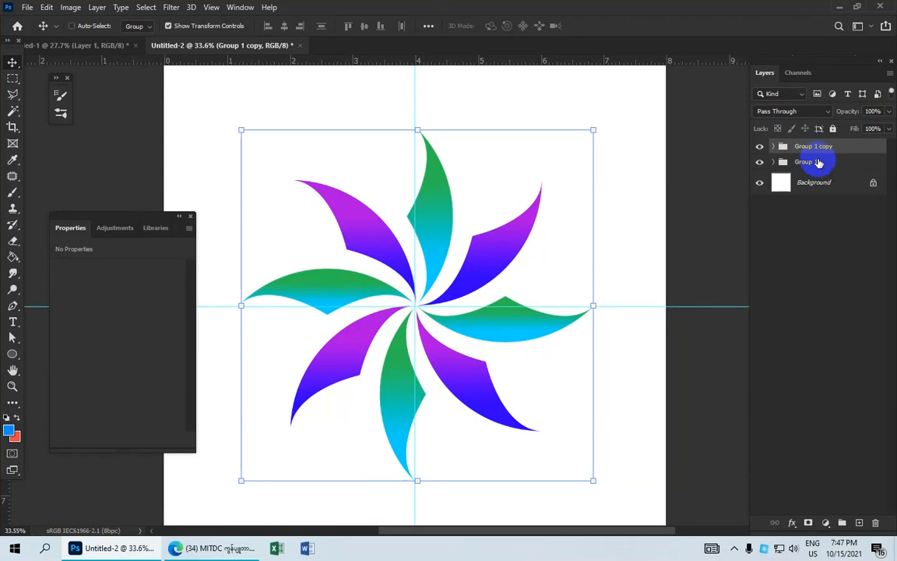
{"action": "left_click", "coordinate": [818, 162], "text": "ctrl"}
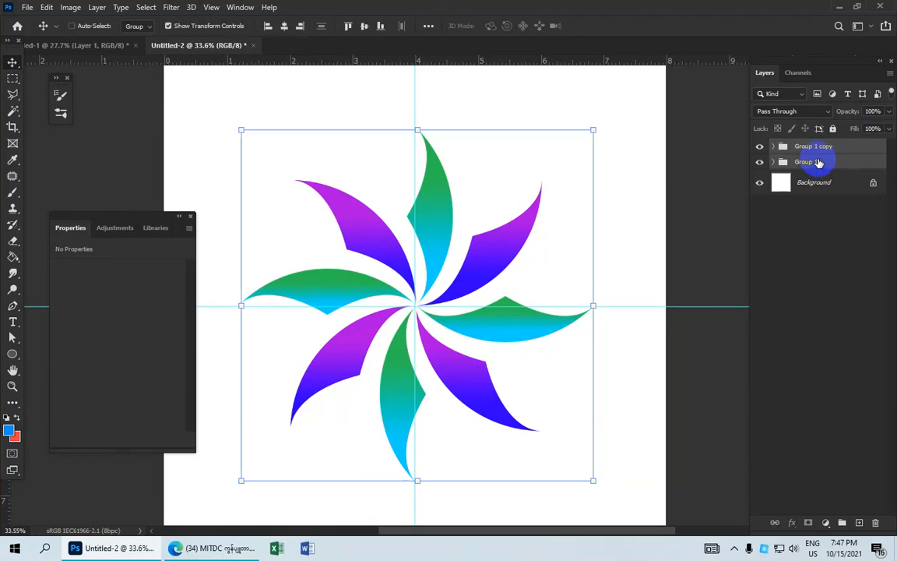
{"action": "key", "text": "ctrl+g"}
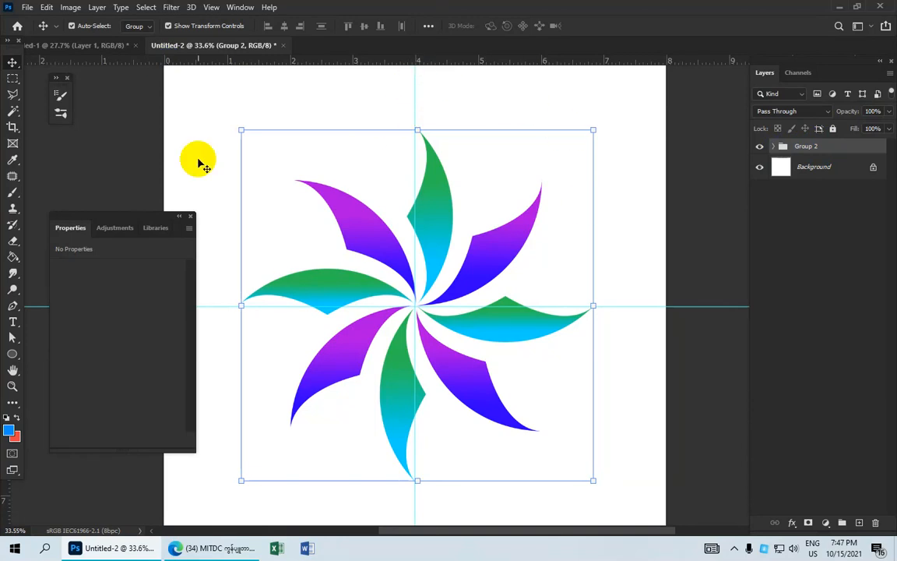
- Clear all guides from the document and move Group 2 slightly upward on the canvas
{"action": "left_click", "coordinate": [211, 7]}
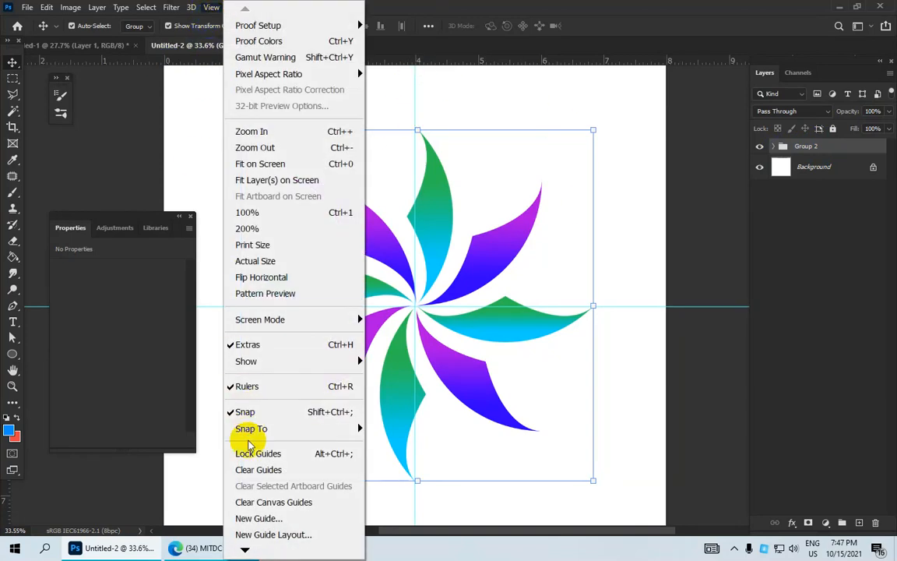
{"action": "left_click", "coordinate": [258, 471]}
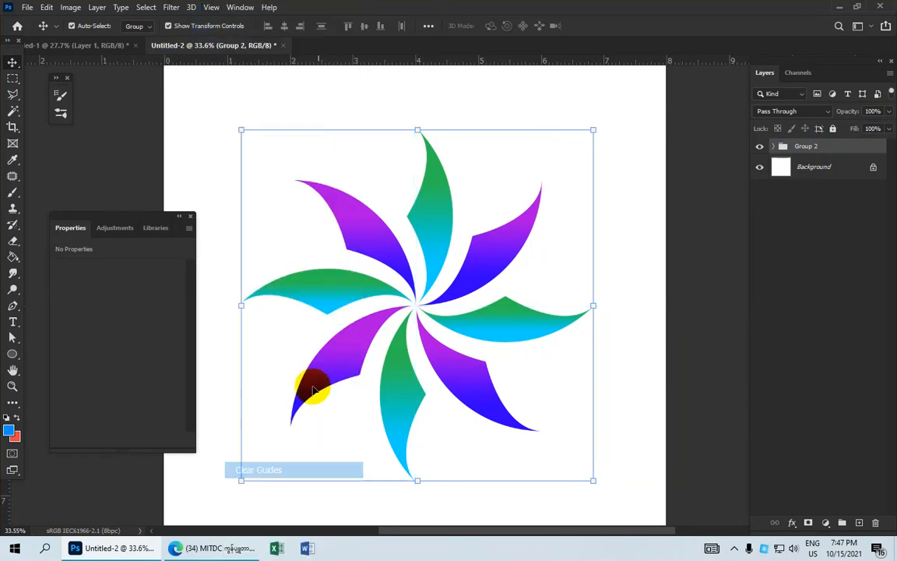
{"action": "scroll", "coordinate": [421, 276], "scroll_direction": "down", "scroll_amount": 2}
{"action": "mouse_move", "coordinate": [500, 267]}
{"action": "left_mouse_down"}
{"action": "mouse_move", "coordinate": [489, 244]}
{"action": "mouse_move", "coordinate": [498, 249]}
{"action": "left_mouse_up"}
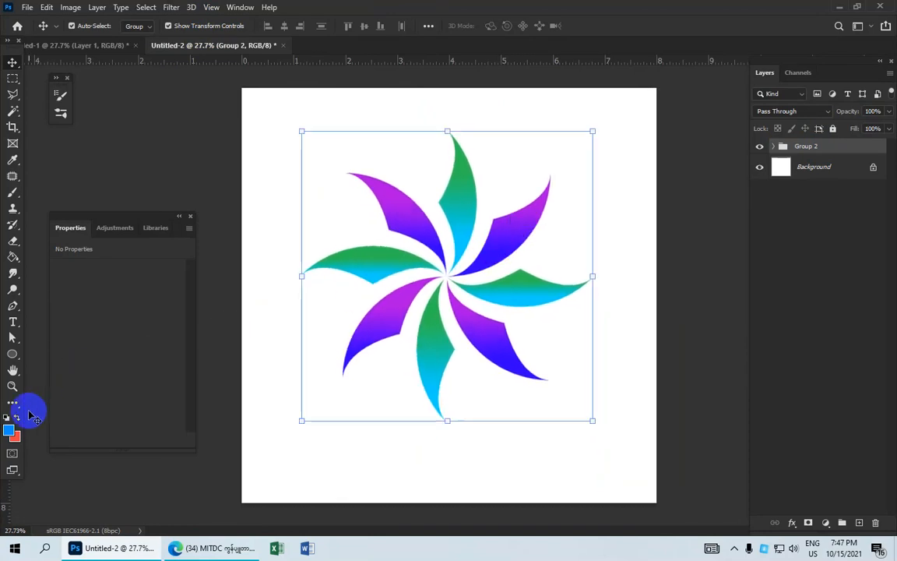
- Draw a circular path about 0.12 in across over the point where the blades meet, using the Ellipse tool in Path mode
{"action": "left_click", "coordinate": [12, 353]}
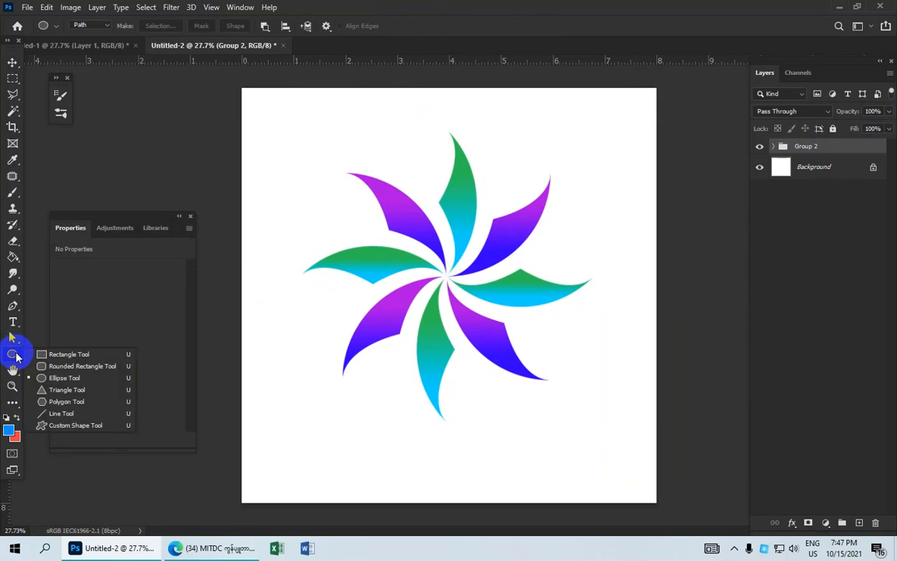
{"action": "left_click", "coordinate": [67, 379]}
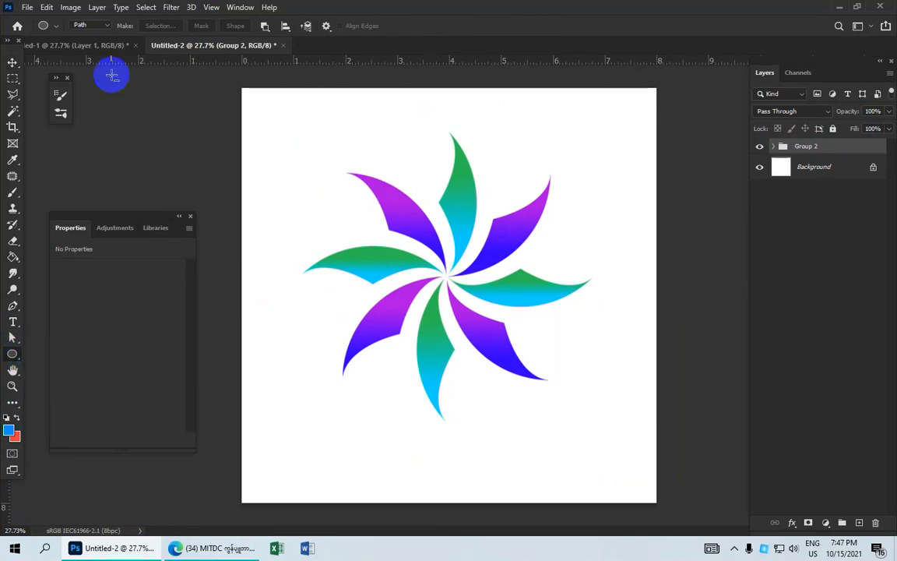
{"action": "left_click", "coordinate": [93, 26]}
{"action": "left_click", "coordinate": [110, 51]}
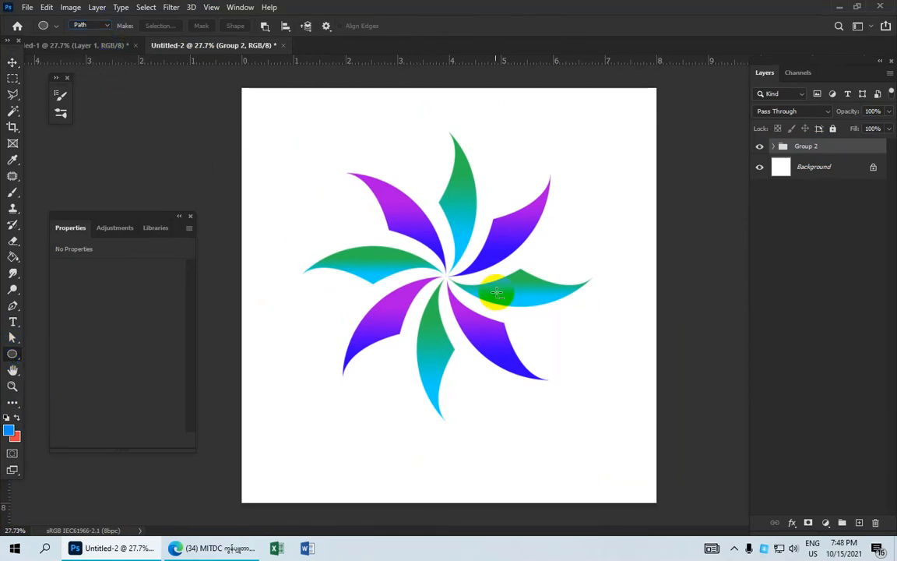
{"action": "scroll", "coordinate": [471, 291], "scroll_direction": "up", "scroll_amount": 3}
{"action": "scroll", "coordinate": [458, 289], "scroll_direction": "up", "scroll_amount": 6}
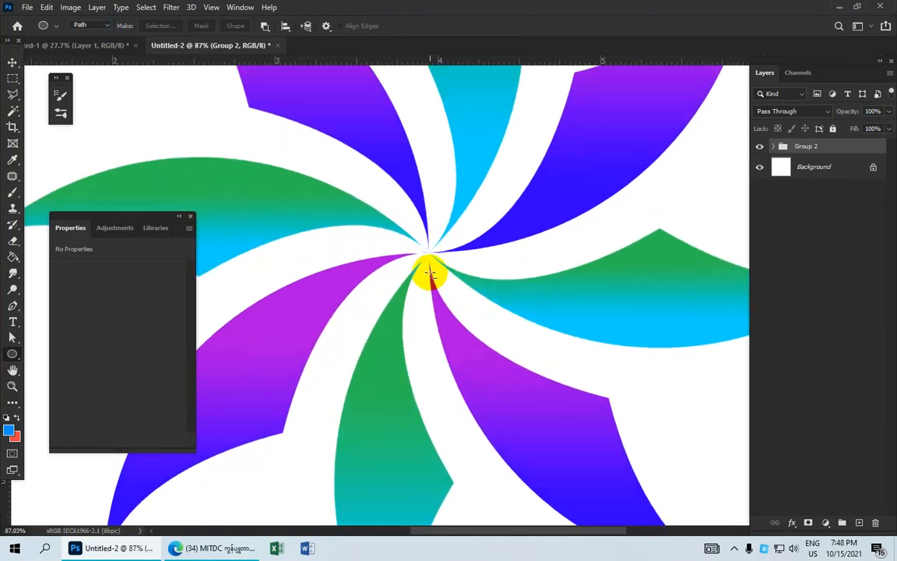
{"action": "scroll", "coordinate": [430, 273], "scroll_direction": "up", "scroll_amount": 1}
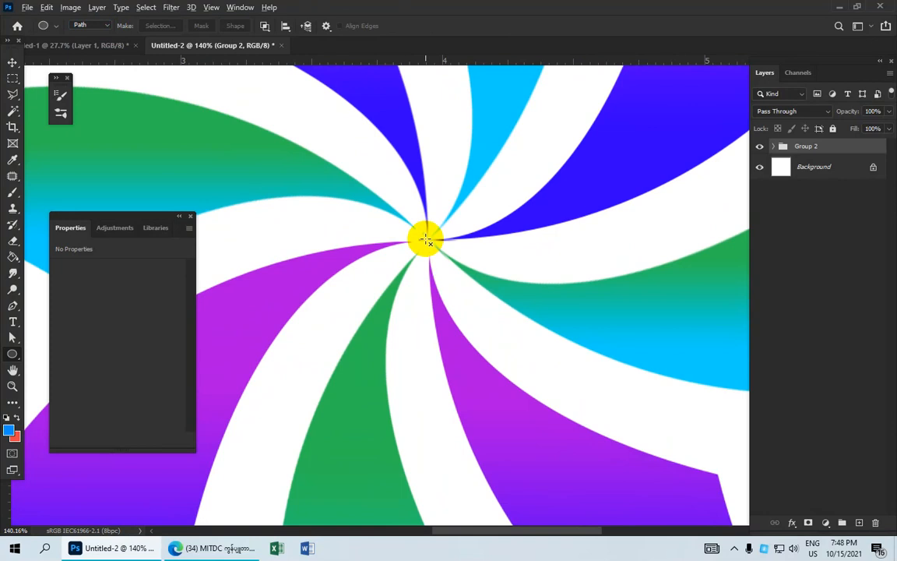
{"action": "left_click_drag", "start_coordinate": [429, 240], "coordinate": [445, 250]}
{"action": "scroll", "coordinate": [445, 251], "scroll_direction": "down", "scroll_amount": 6}
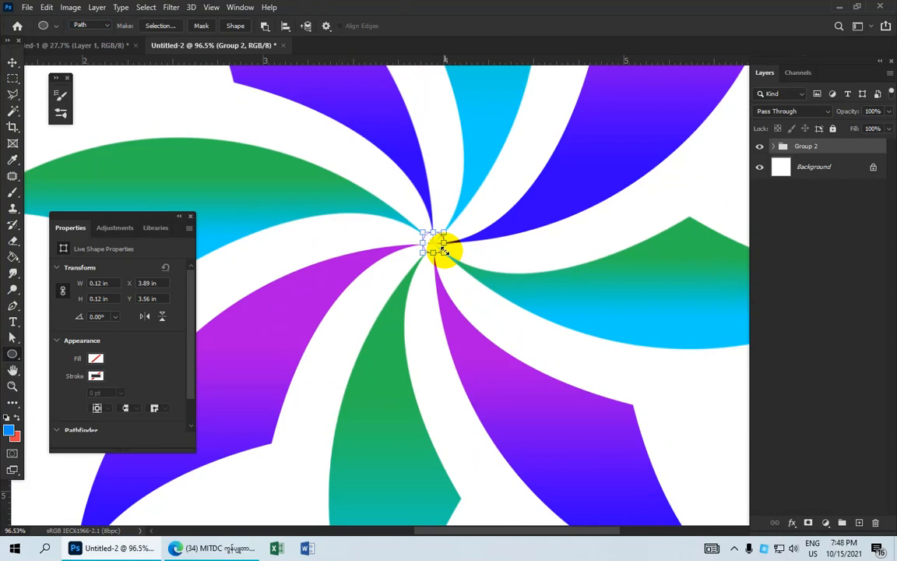
{"action": "scroll", "coordinate": [475, 256], "scroll_direction": "up", "scroll_amount": 6}
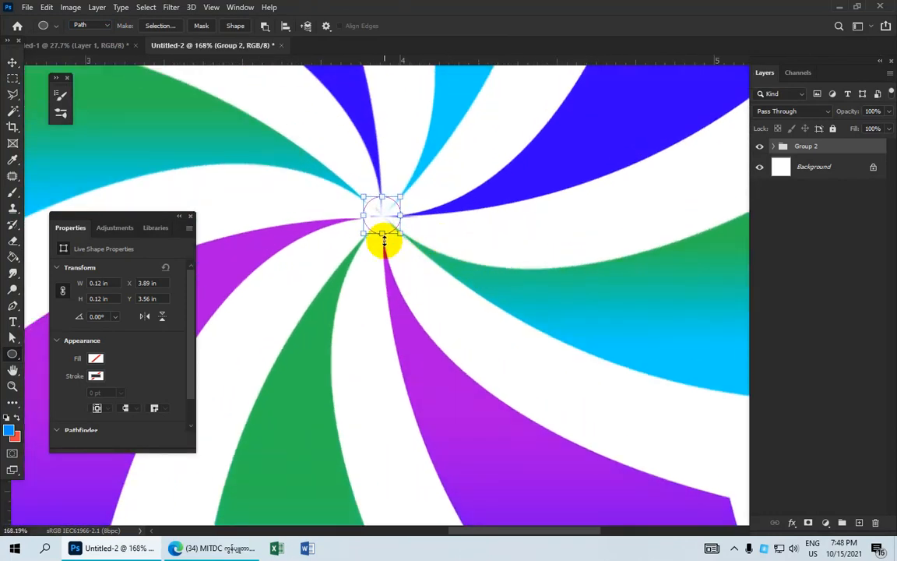
- Turn the circle path into a selection and fill it with the bright blue foreground colour on a new layer, leaving nothing selected
{"action": "key", "text": "ctrl+Return"}
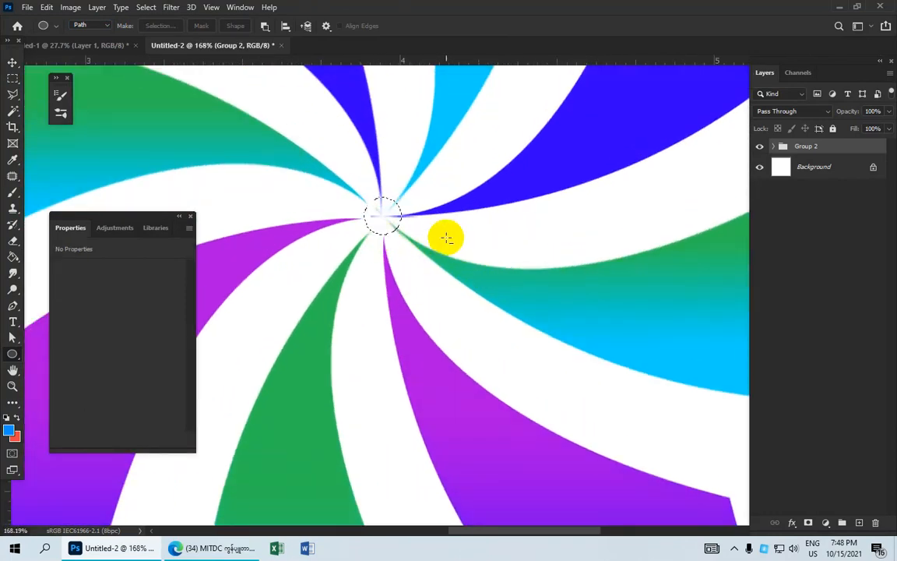
{"action": "left_click", "coordinate": [860, 523]}
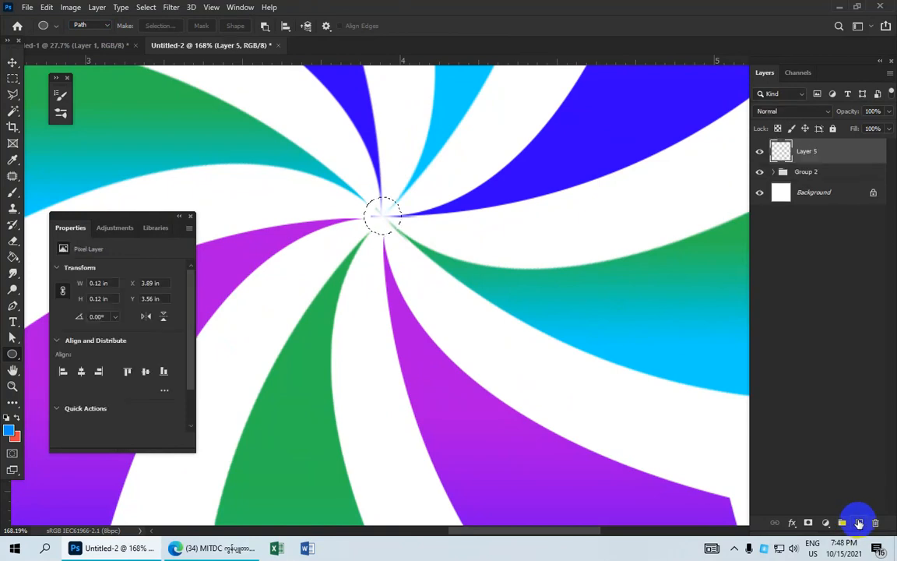
{"action": "left_click", "coordinate": [11, 431]}
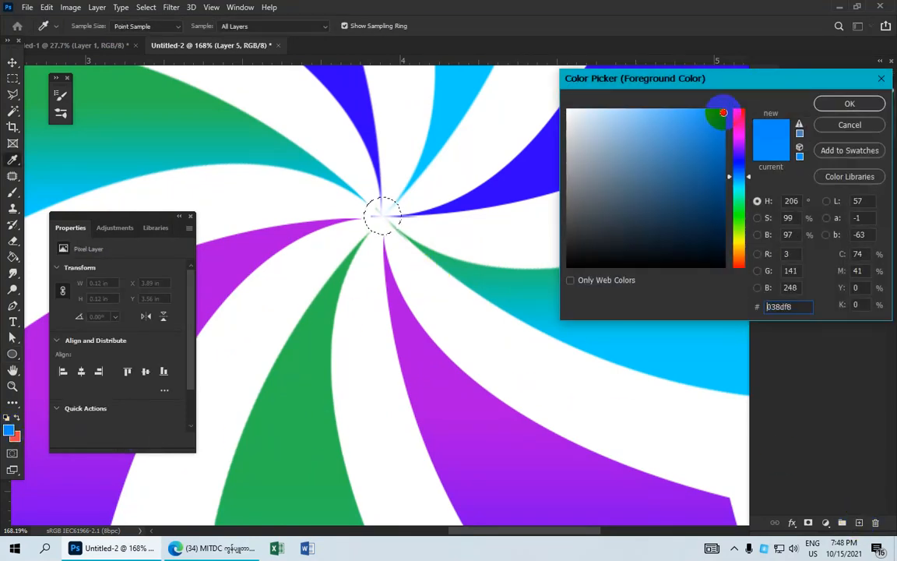
{"action": "left_click", "coordinate": [848, 104]}
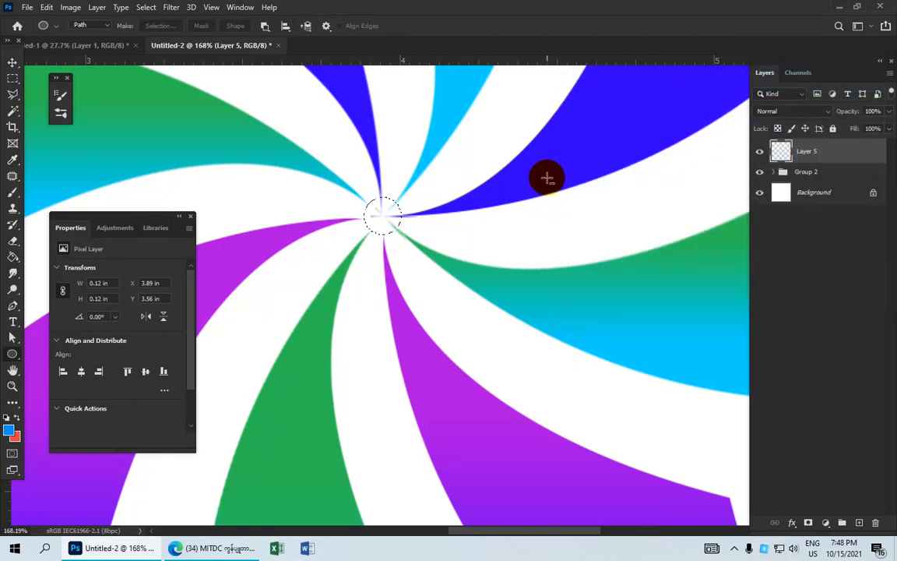
{"action": "key", "text": "alt+BackSpace"}
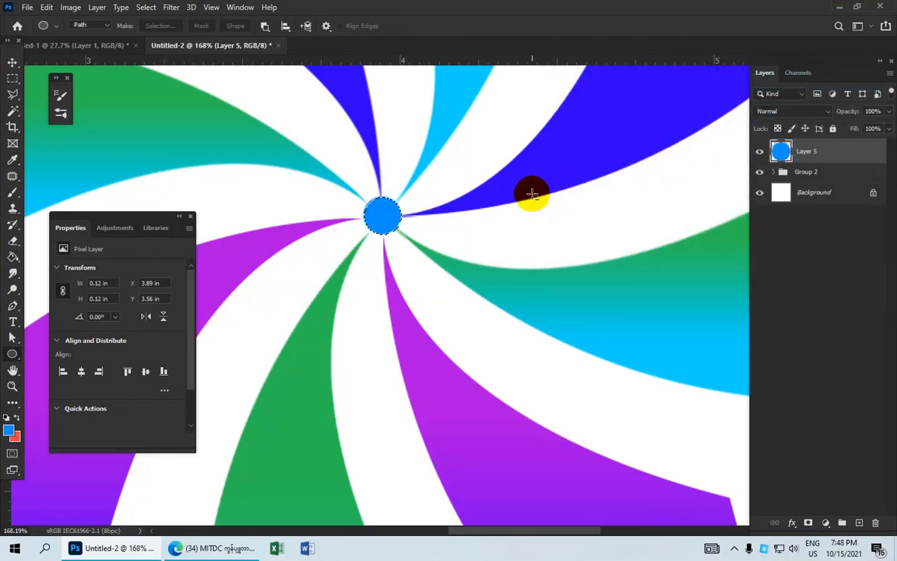
{"action": "scroll", "coordinate": [442, 215], "scroll_direction": "down", "scroll_amount": 1}
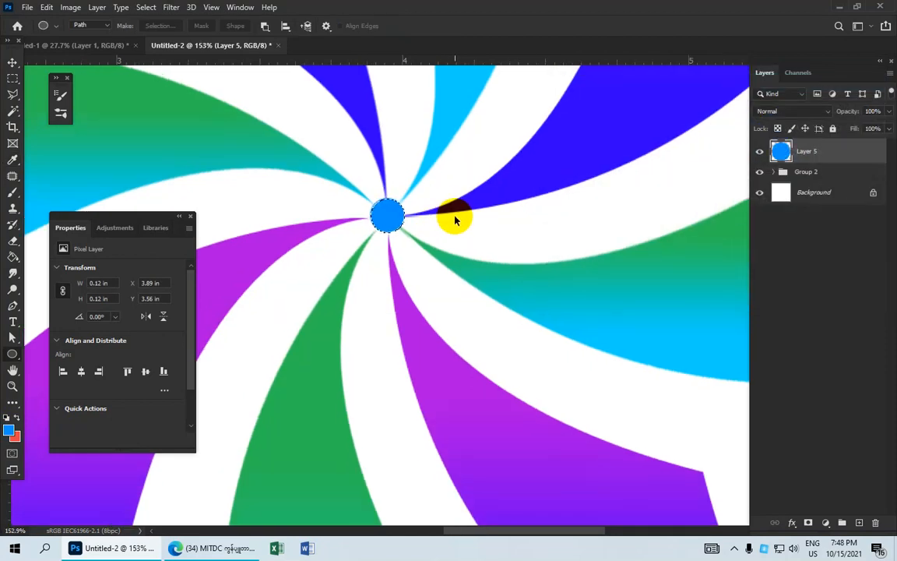
{"action": "key", "text": "ctrl+d"}
{"action": "scroll", "coordinate": [394, 147], "scroll_direction": "down", "scroll_amount": 15}
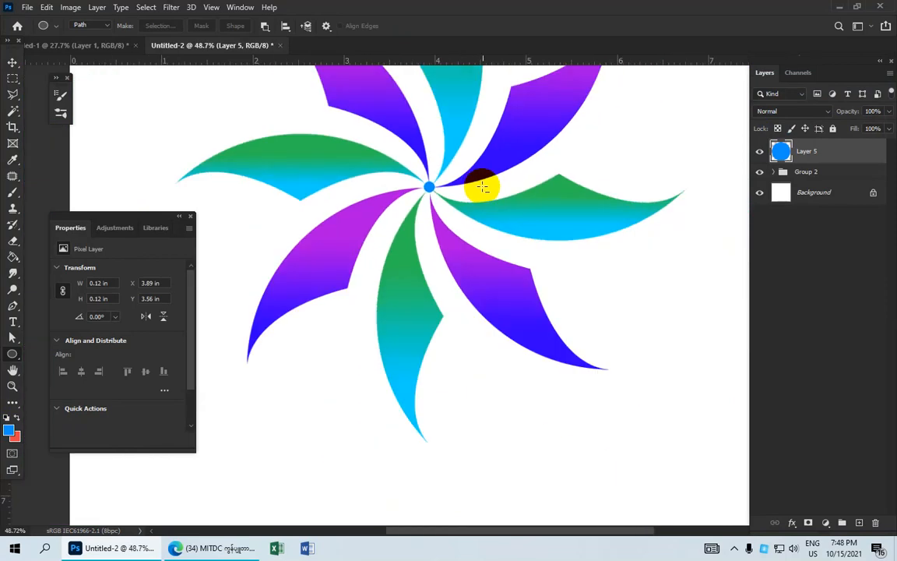
{"action": "scroll", "coordinate": [484, 187], "scroll_direction": "down", "scroll_amount": 2}
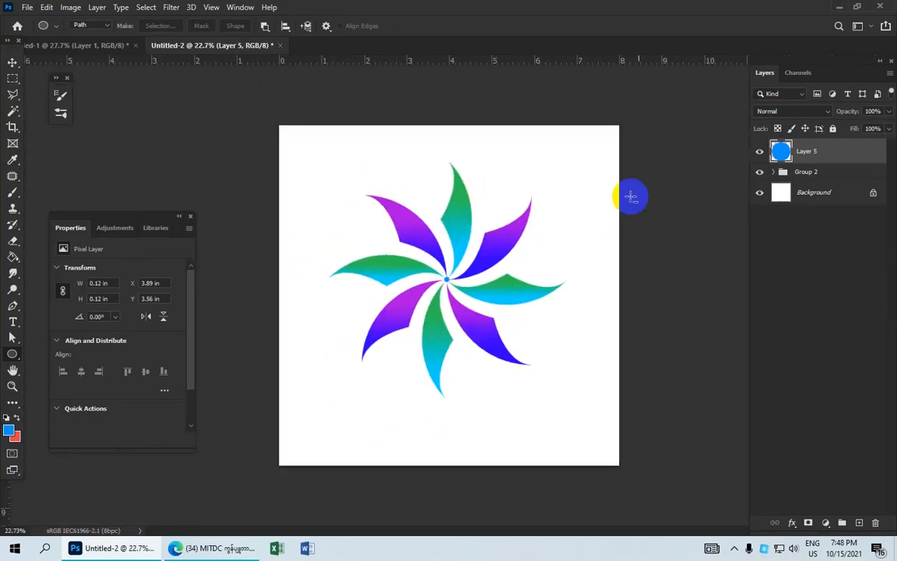
- Add a Gradient fill layer directly above the Background layer
{"action": "left_click", "coordinate": [815, 195]}
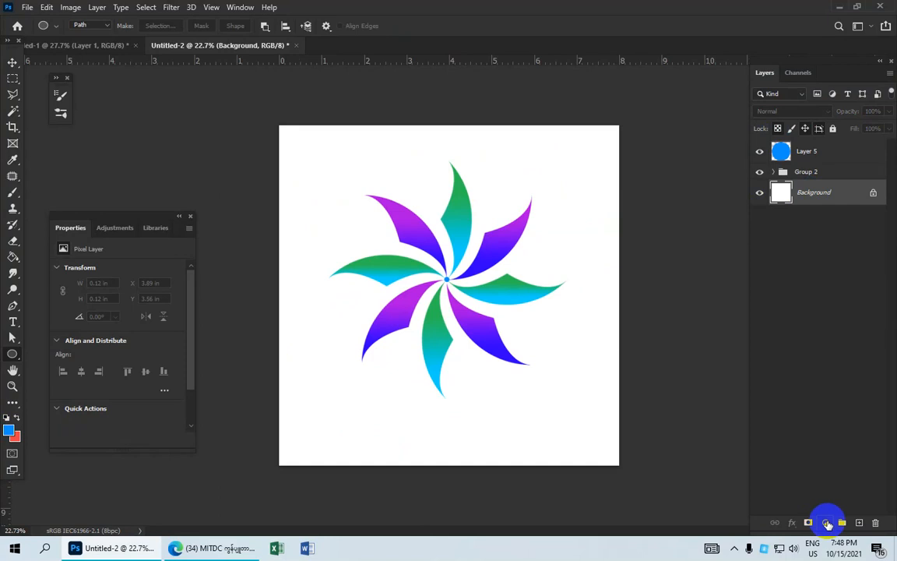
{"action": "left_click", "coordinate": [827, 523]}
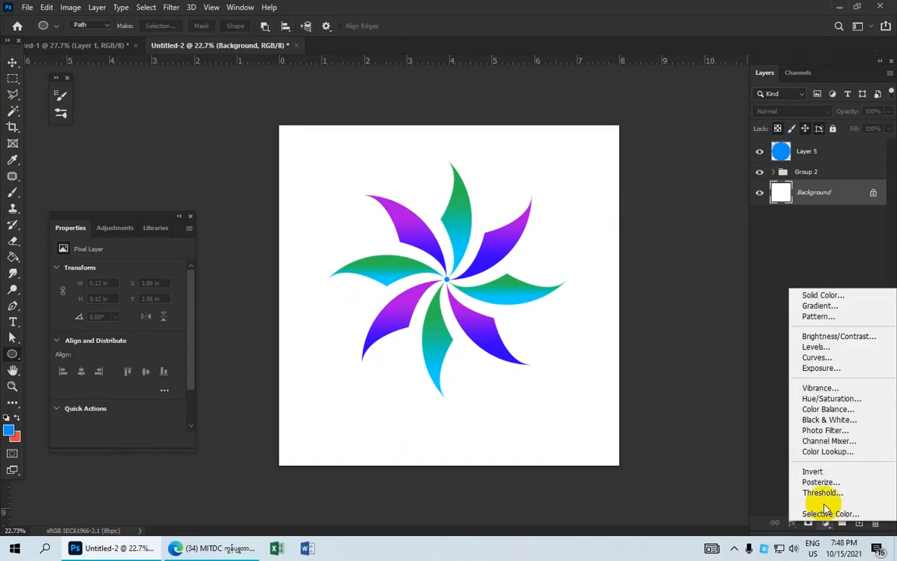
{"action": "left_click", "coordinate": [819, 308]}
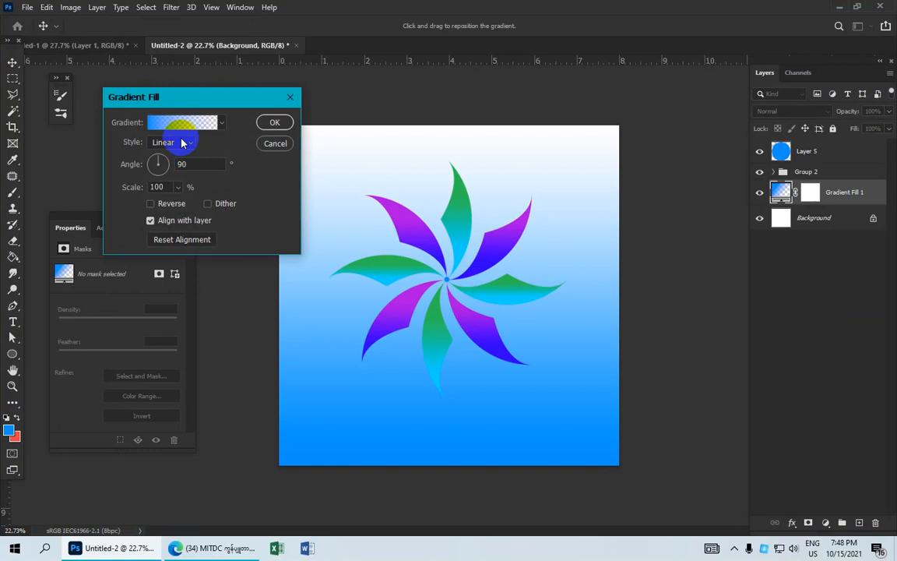
- Set the background gradient's starting colour stop to dark blue 1f5b89
{"action": "left_click", "coordinate": [154, 124]}
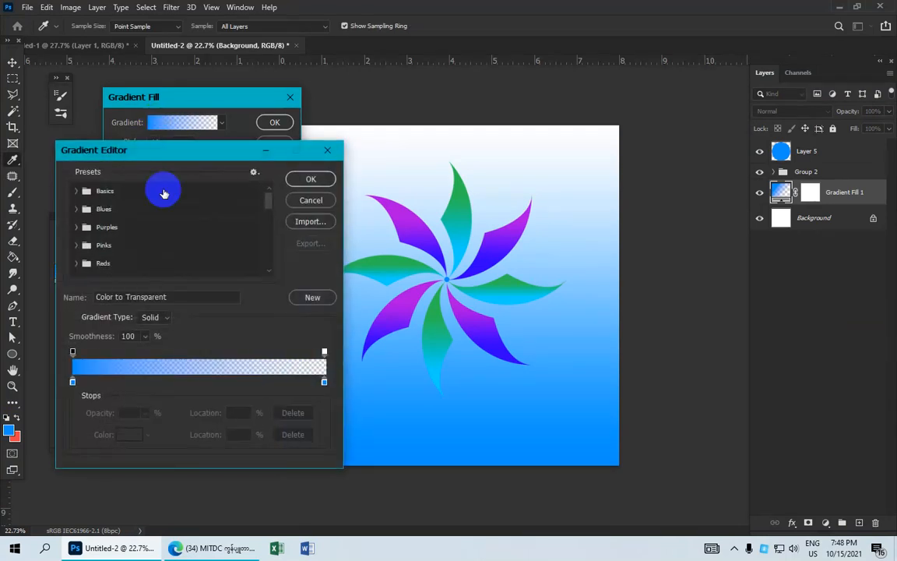
{"action": "left_click", "coordinate": [72, 382]}
{"action": "left_click", "coordinate": [130, 435]}
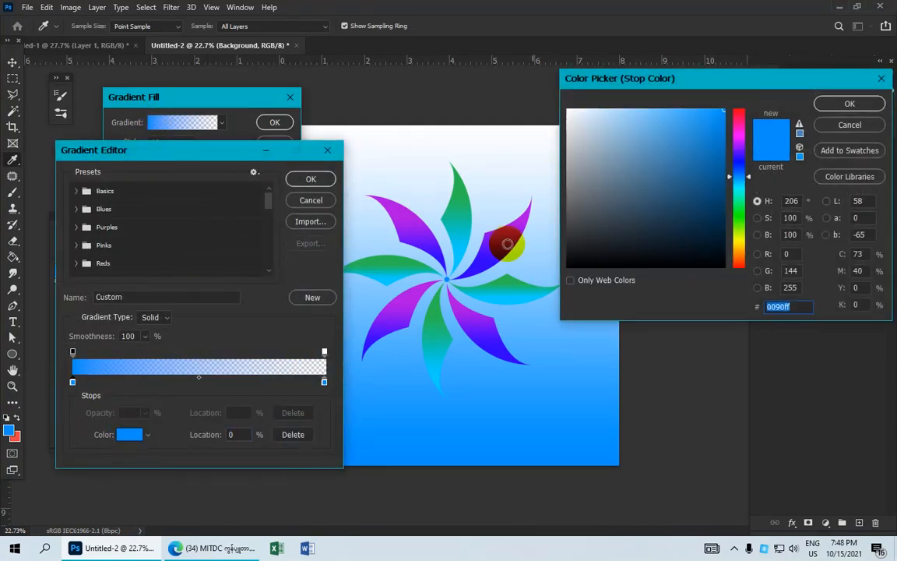
{"action": "left_click", "coordinate": [652, 205]}
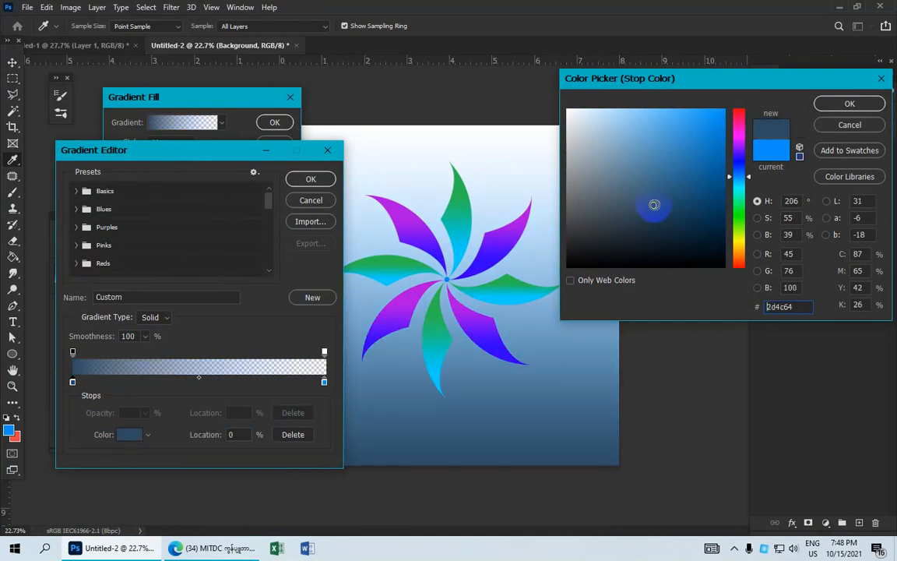
{"action": "left_click_drag", "start_coordinate": [653, 206], "coordinate": [662, 194]}
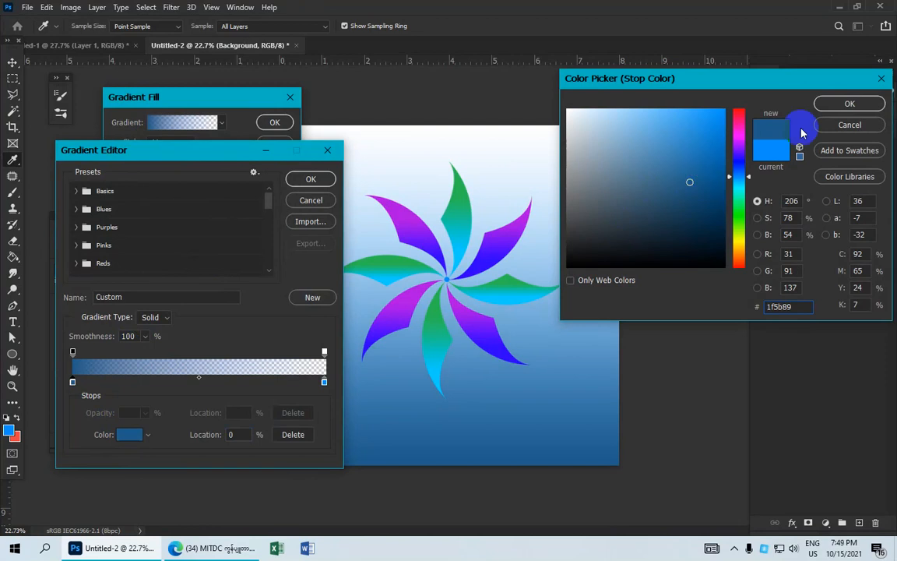
{"action": "left_click", "coordinate": [827, 104]}
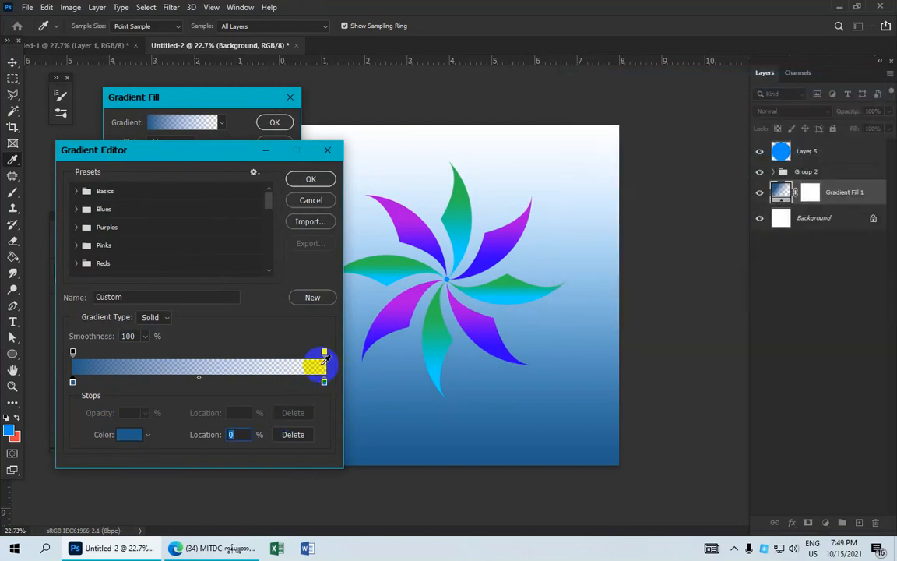
- Set the background gradient's ending colour stop to near-black 070b0d
{"action": "left_click", "coordinate": [325, 383]}
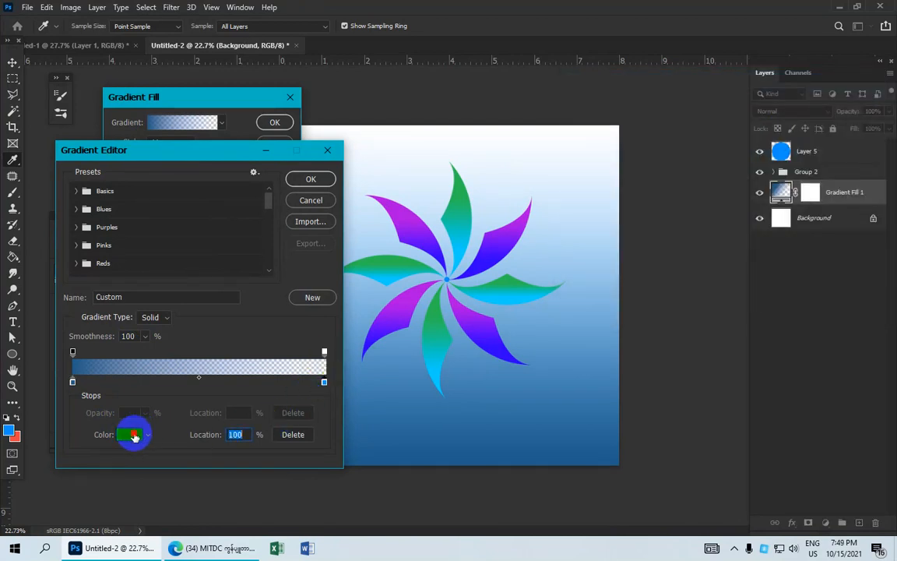
{"action": "left_click", "coordinate": [130, 434]}
{"action": "left_click", "coordinate": [667, 242]}
{"action": "left_click", "coordinate": [678, 249]}
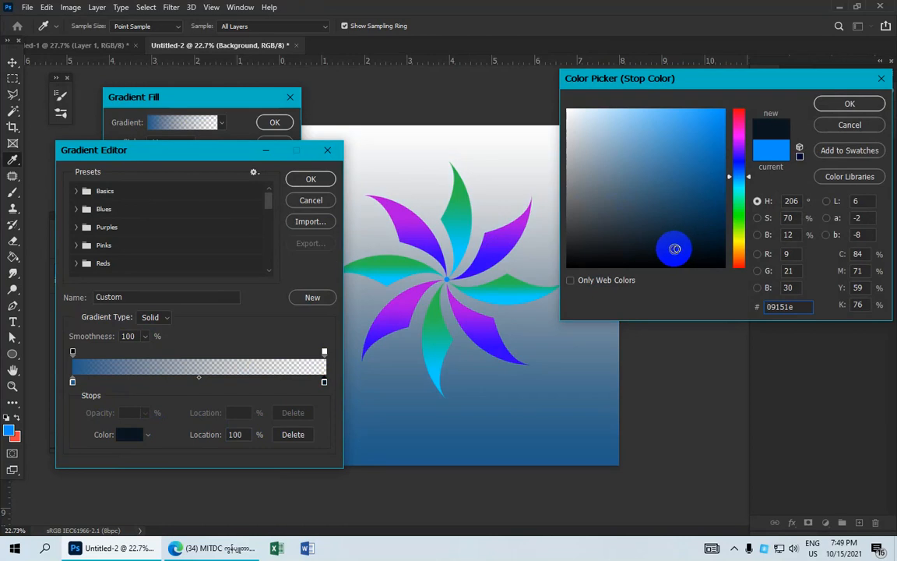
{"action": "left_click", "coordinate": [678, 250]}
{"action": "left_click", "coordinate": [668, 256]}
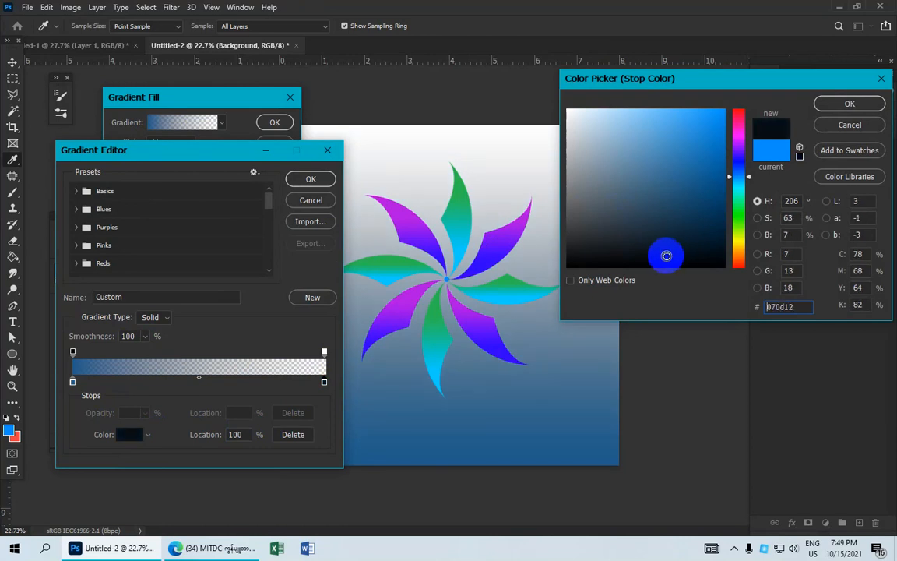
{"action": "left_click_drag", "start_coordinate": [666, 256], "coordinate": [634, 257]}
{"action": "left_click", "coordinate": [742, 177]}
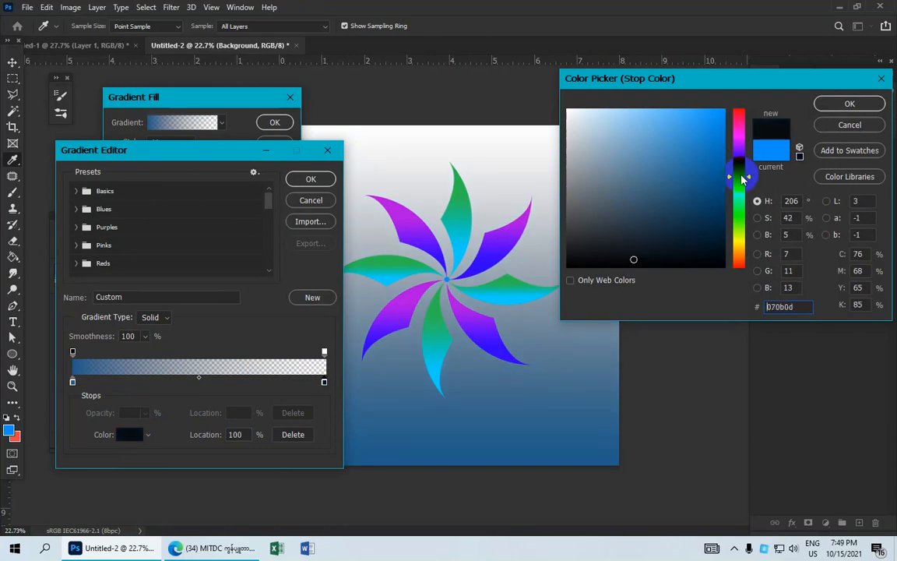
{"action": "left_click", "coordinate": [826, 104]}
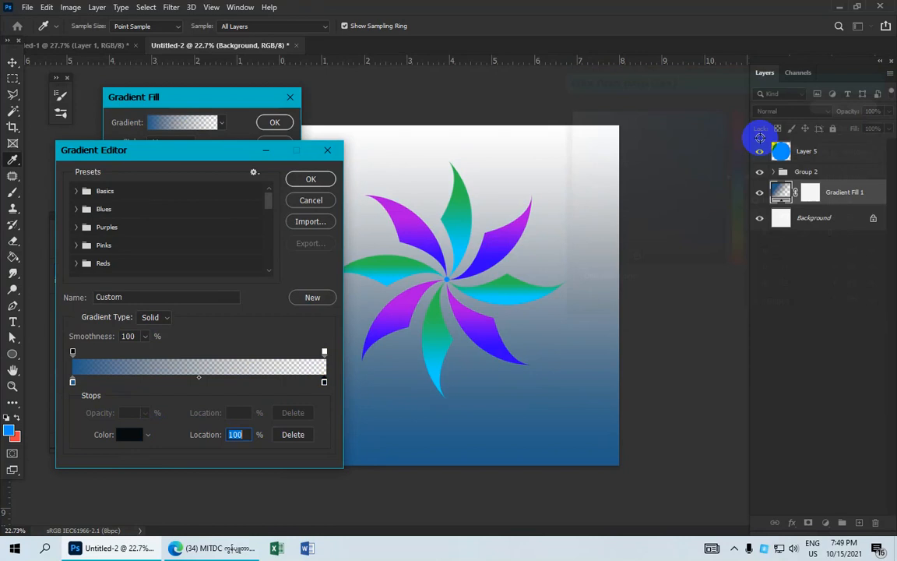
- Set the opacity of the background gradient's ending stop to 100%
{"action": "left_click", "coordinate": [324, 353]}
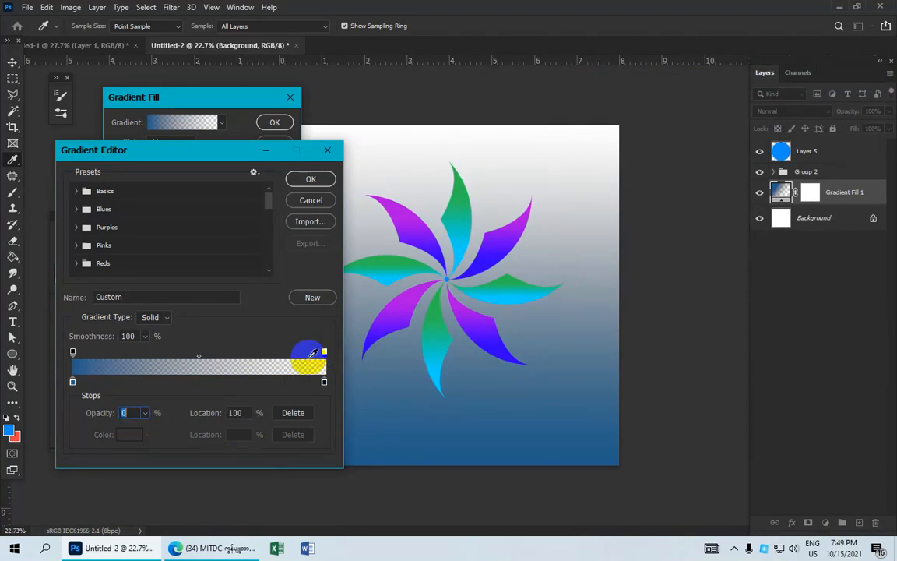
{"action": "left_click", "coordinate": [128, 414]}
{"action": "type", "text": "1"}
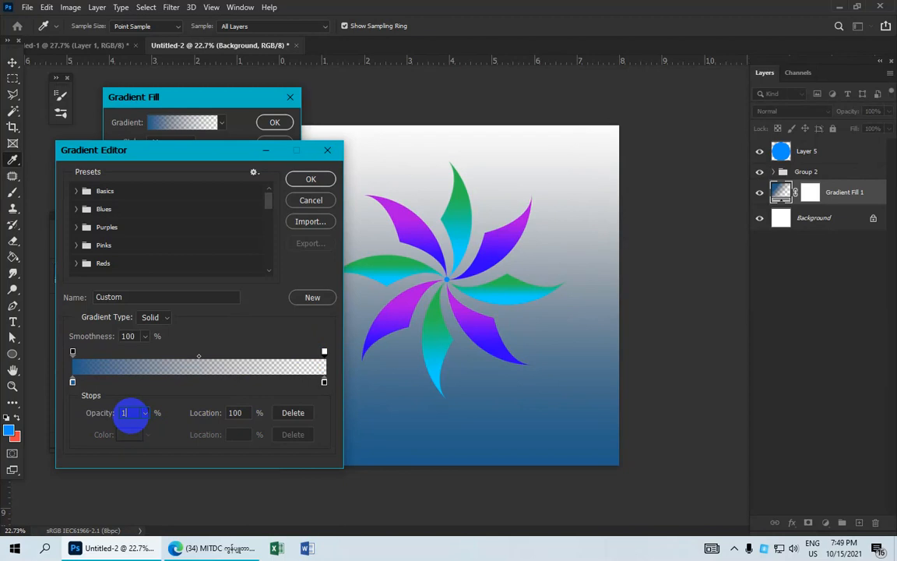
{"action": "type", "text": "00"}
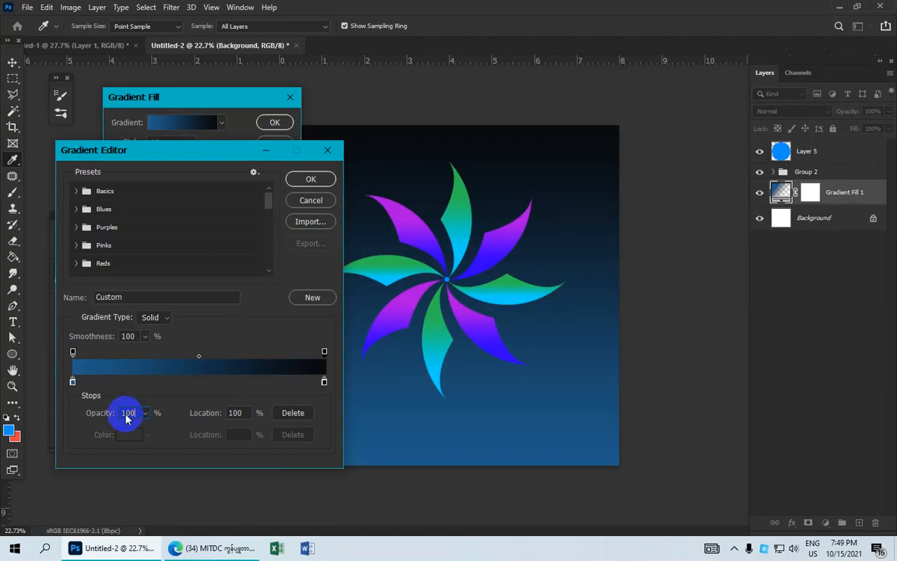
- Set the background gradient's ending colour stop to grey 5e656a and accept the edited gradient
{"action": "left_click", "coordinate": [324, 382]}
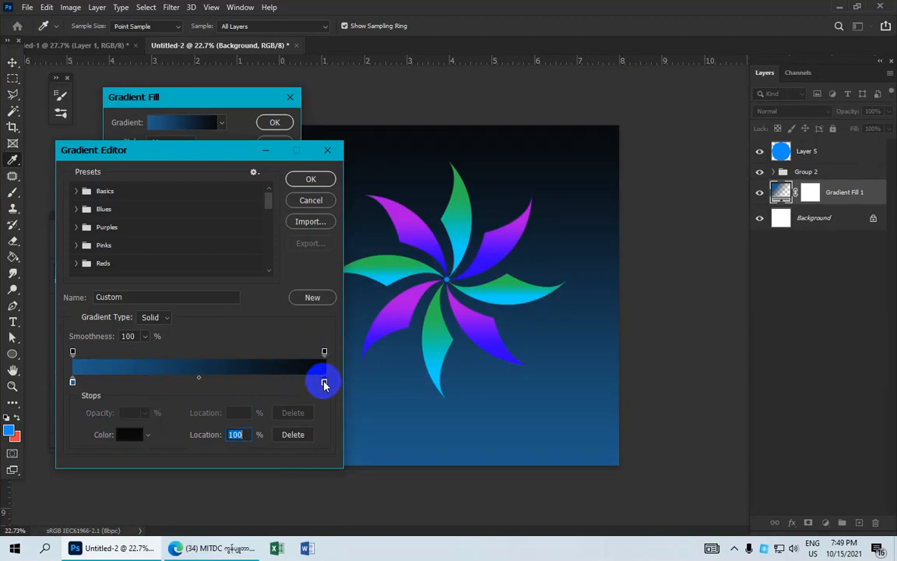
{"action": "left_click", "coordinate": [131, 434]}
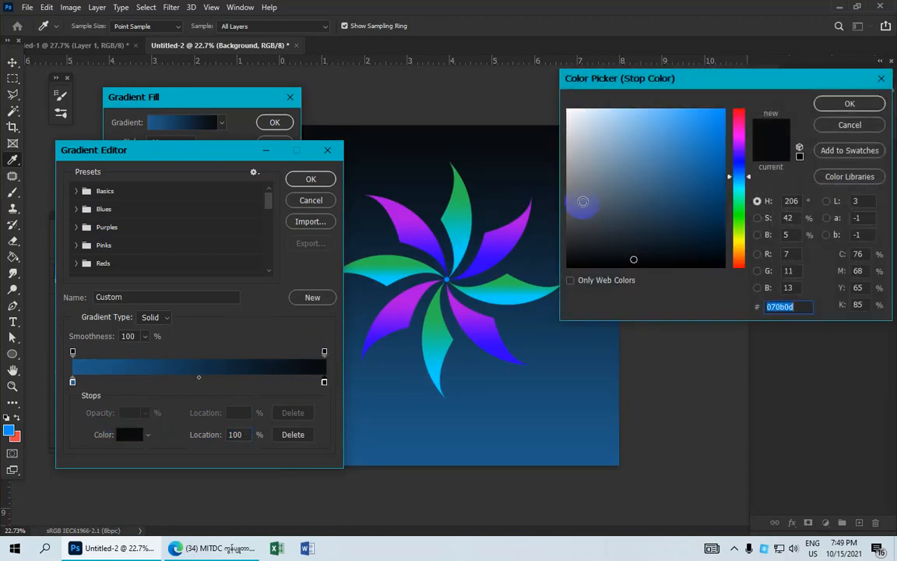
{"action": "left_click", "coordinate": [583, 202]}
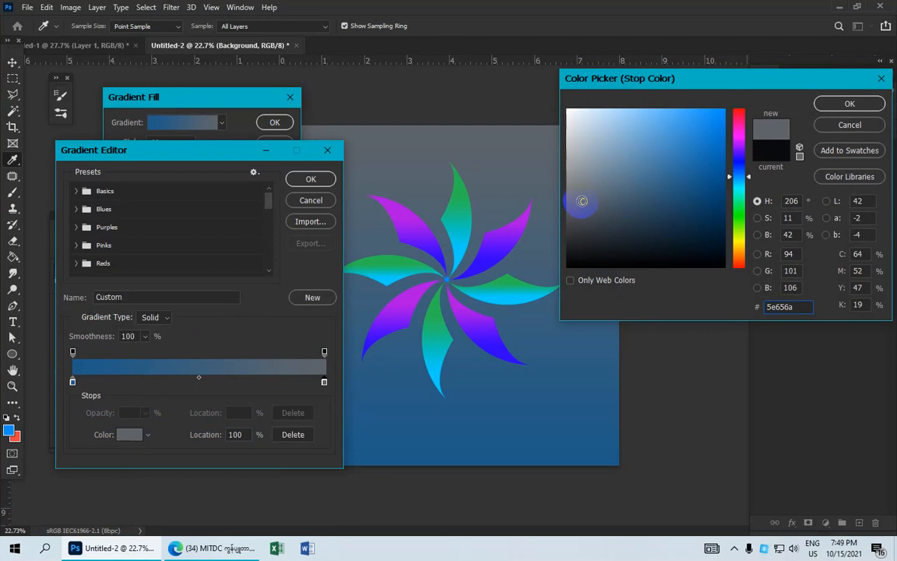
{"action": "left_click", "coordinate": [833, 105]}
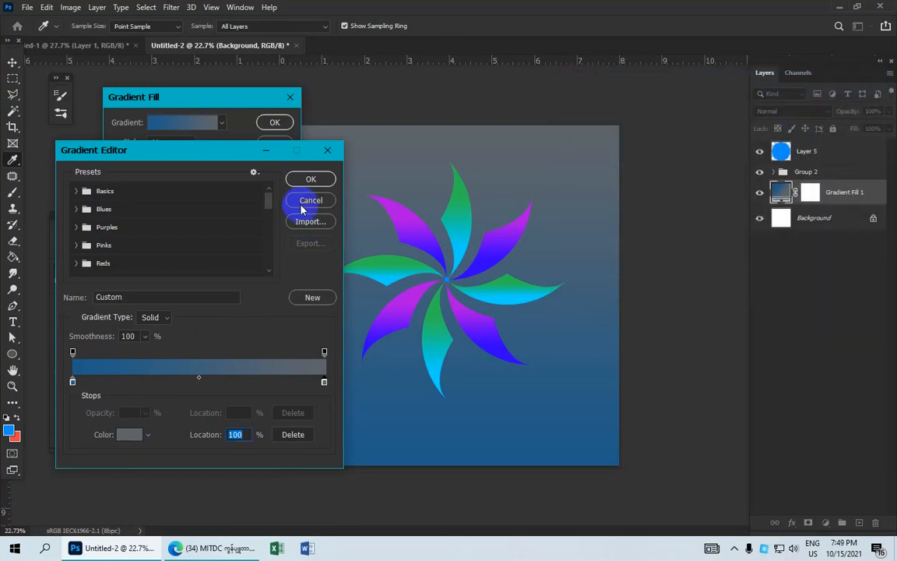
{"action": "left_click", "coordinate": [312, 180]}
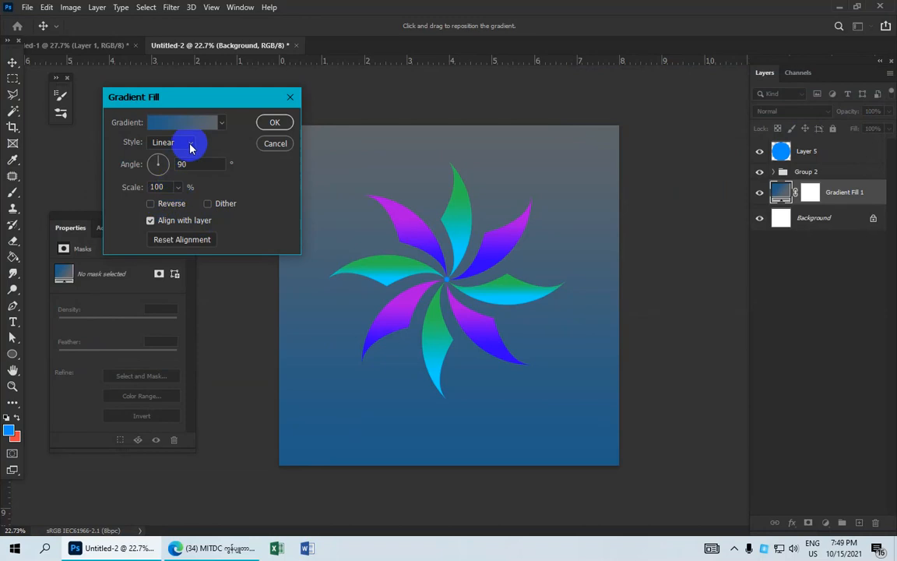
- Make the background gradient fill radial and reversed at 396% scale, and apply it
{"action": "left_click", "coordinate": [190, 145]}
{"action": "left_click", "coordinate": [160, 166]}
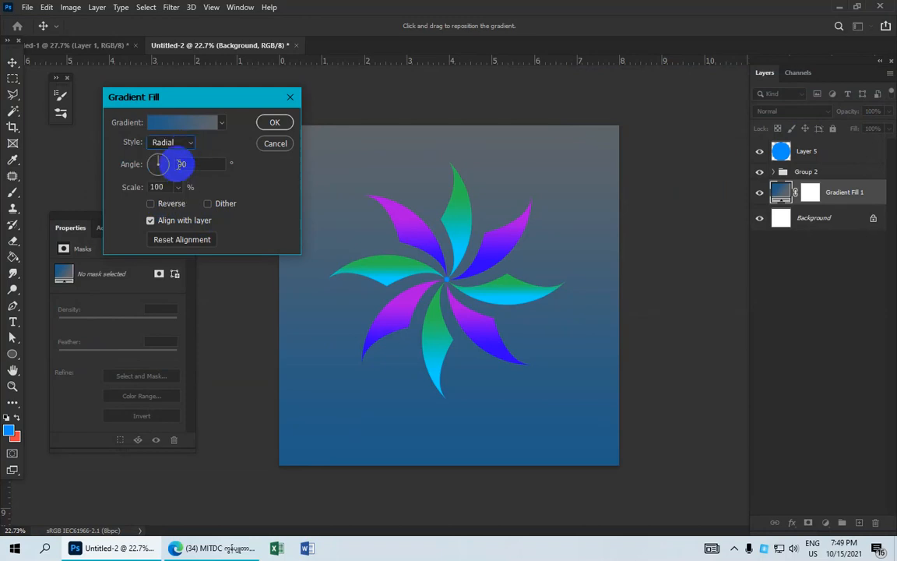
{"action": "left_click", "coordinate": [150, 205]}
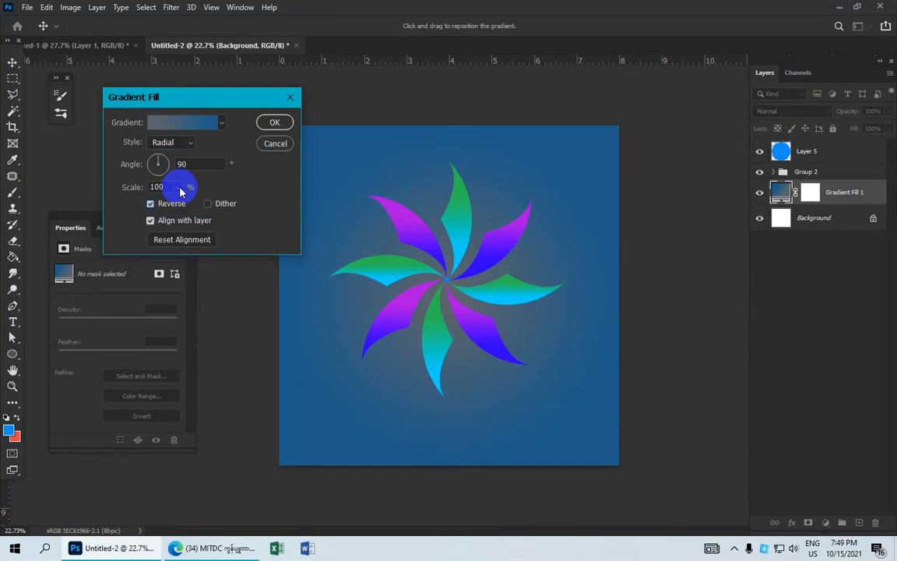
{"action": "left_click", "coordinate": [178, 186]}
{"action": "left_click_drag", "start_coordinate": [177, 204], "coordinate": [185, 207]}
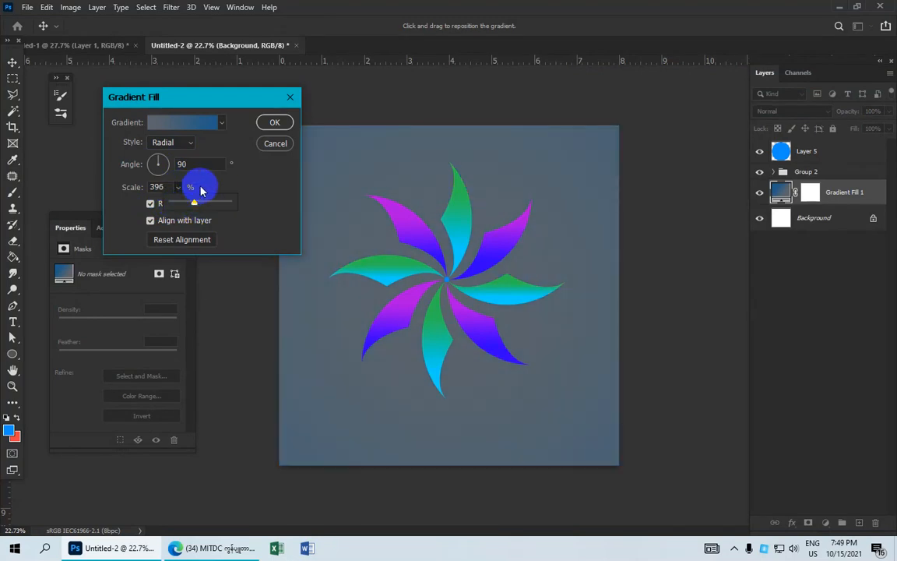
{"action": "left_click", "coordinate": [272, 123]}
- Group the centre circle layer and Group 2 together into one new collapsed group
{"action": "scroll", "coordinate": [609, 190], "scroll_direction": "down", "scroll_amount": 2}
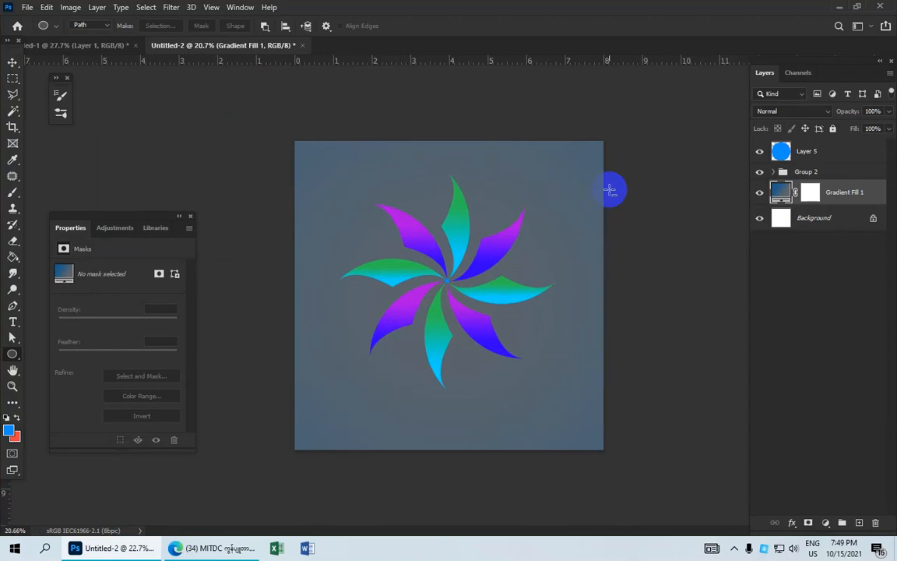
{"action": "scroll", "coordinate": [516, 229], "scroll_direction": "up", "scroll_amount": 3}
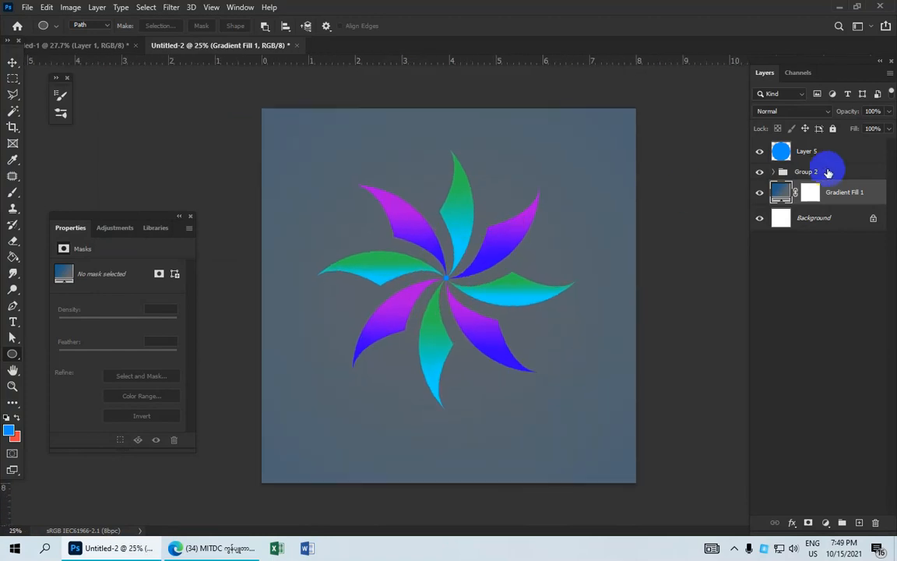
{"action": "left_click", "coordinate": [12, 62]}
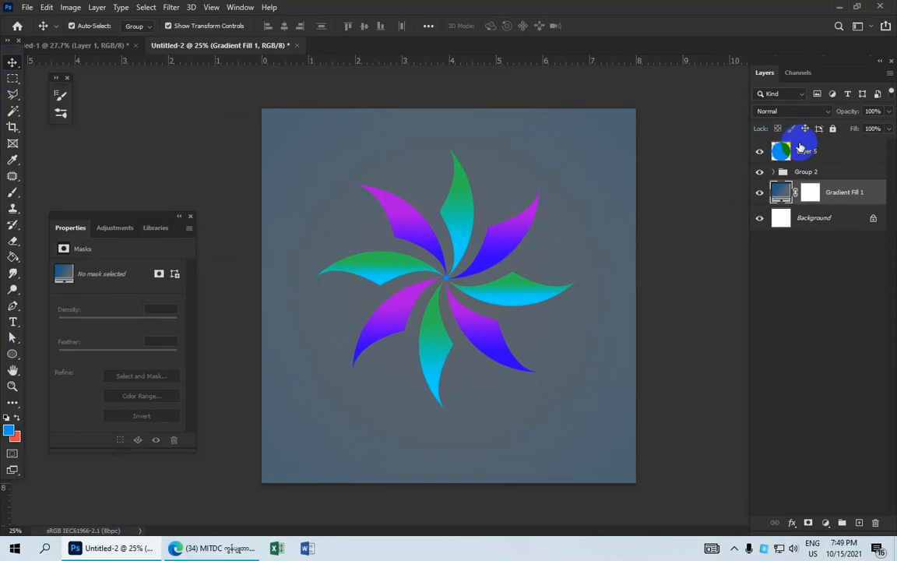
{"action": "left_click", "coordinate": [799, 154]}
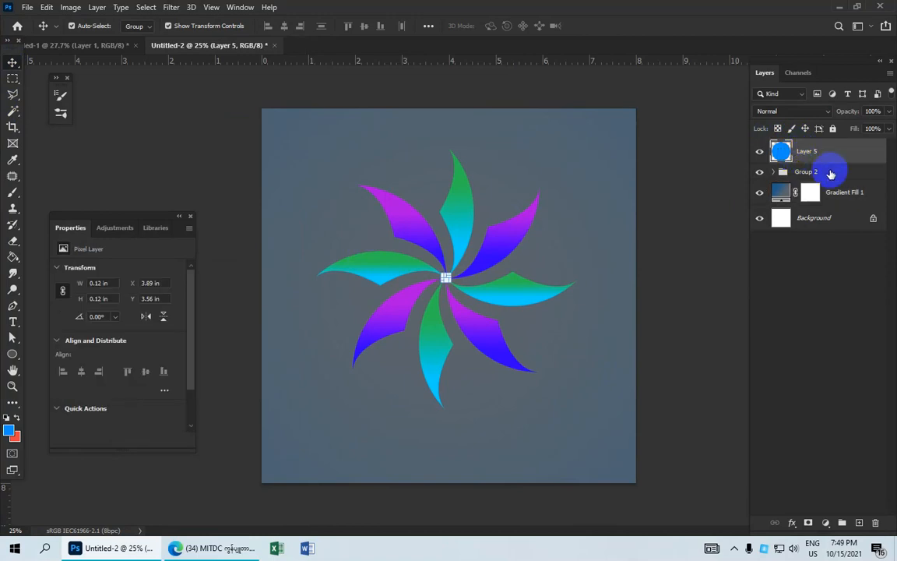
{"action": "left_click", "coordinate": [830, 173], "text": "shift"}
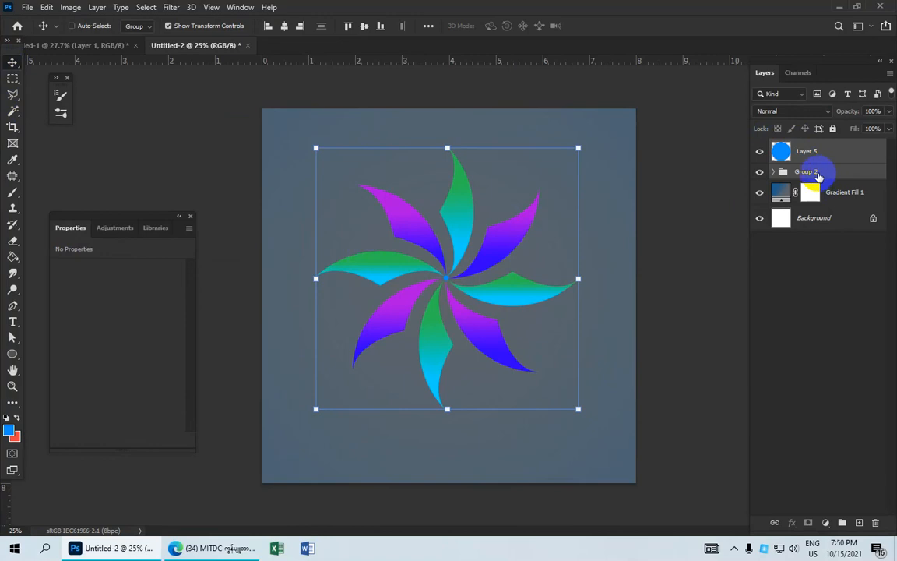
{"action": "key", "text": "ctrl+g"}
{"action": "left_click", "coordinate": [774, 147]}
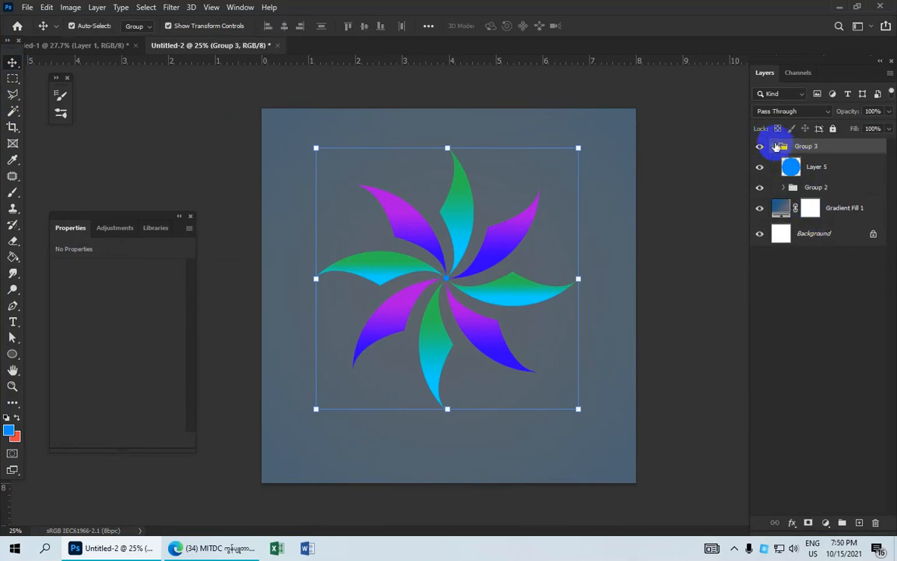
{"action": "left_click", "coordinate": [775, 146]}
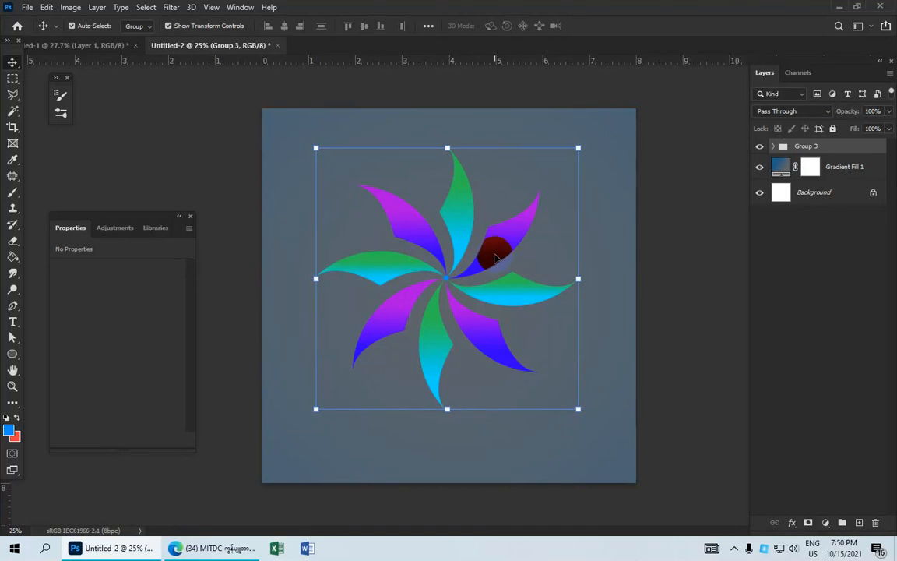
- Move the grouped blade design up on the canvas and nudge it slightly to the right
{"action": "left_click_drag", "start_coordinate": [488, 251], "coordinate": [501, 232]}
{"action": "scroll", "coordinate": [502, 232], "scroll_direction": "down", "scroll_amount": 2}
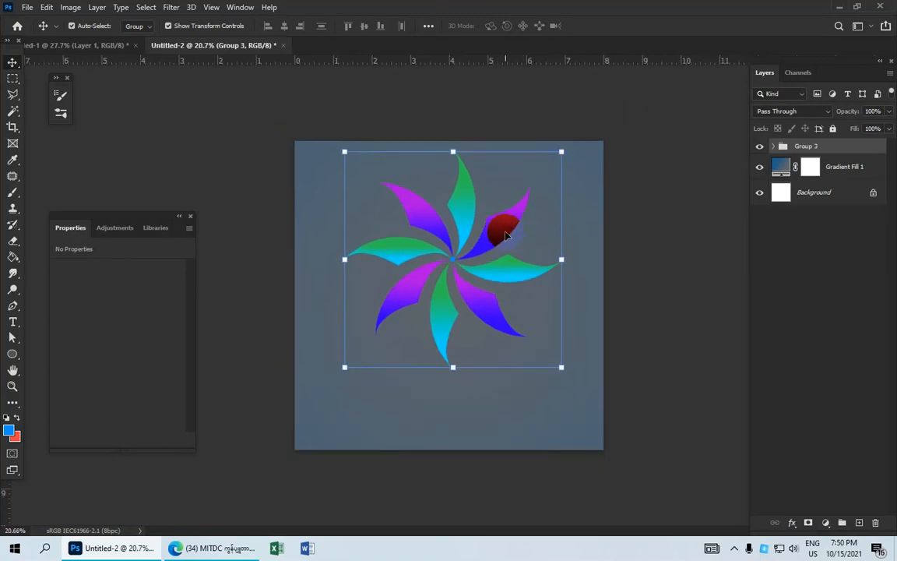
{"action": "key", "text": "Right"}
{"action": "key", "text": "Right"}
{"action": "key", "text": "Right"}
{"action": "key", "text": "Right"}
{"action": "key", "text": "Right"}
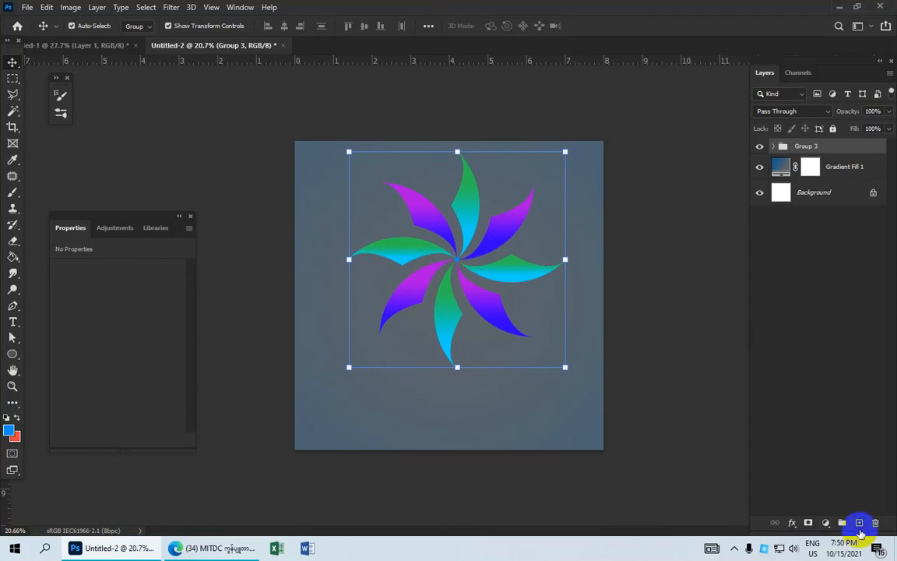
- Paint a large soft black spot over the flower's centre on a new top layer, using a 1300 px brush
{"action": "left_click", "coordinate": [860, 523]}
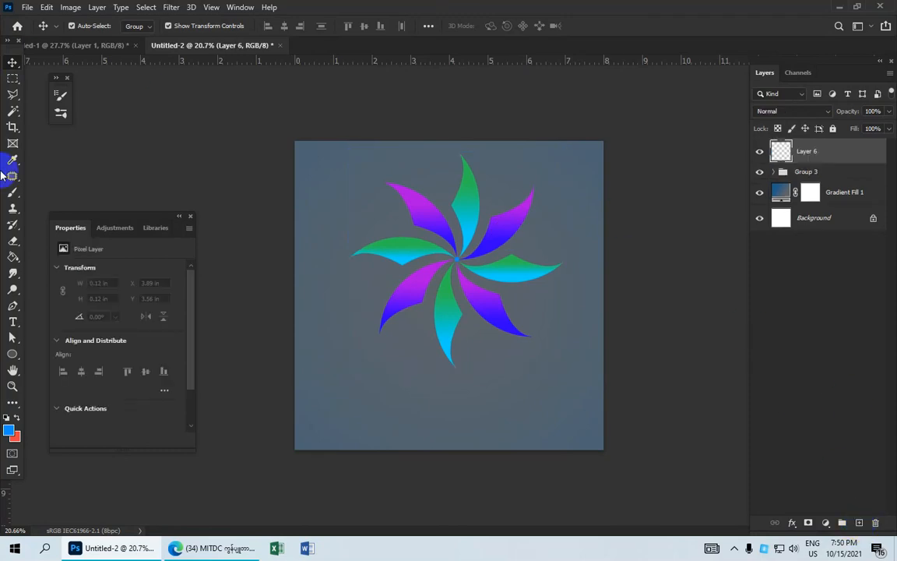
{"action": "left_click", "coordinate": [11, 194]}
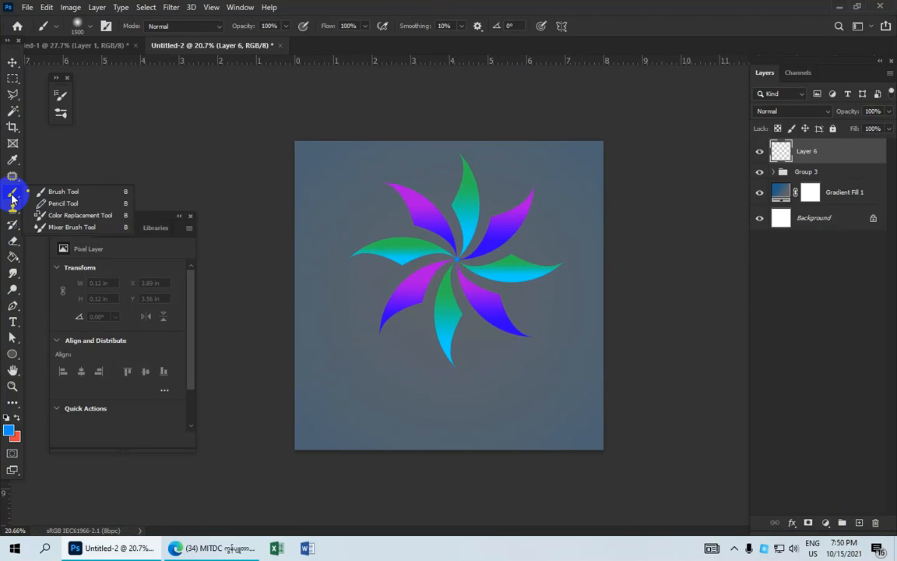
{"action": "left_click", "coordinate": [81, 192]}
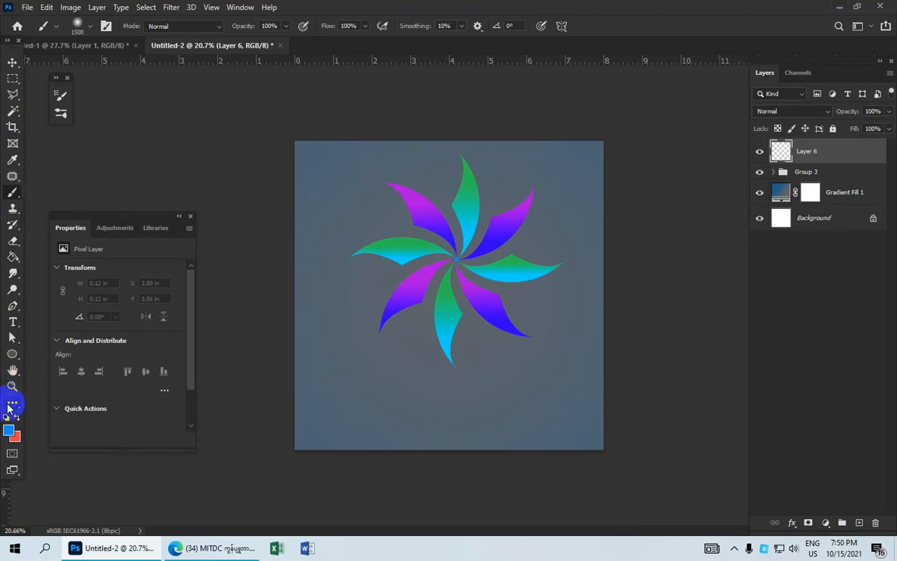
{"action": "left_click", "coordinate": [9, 429]}
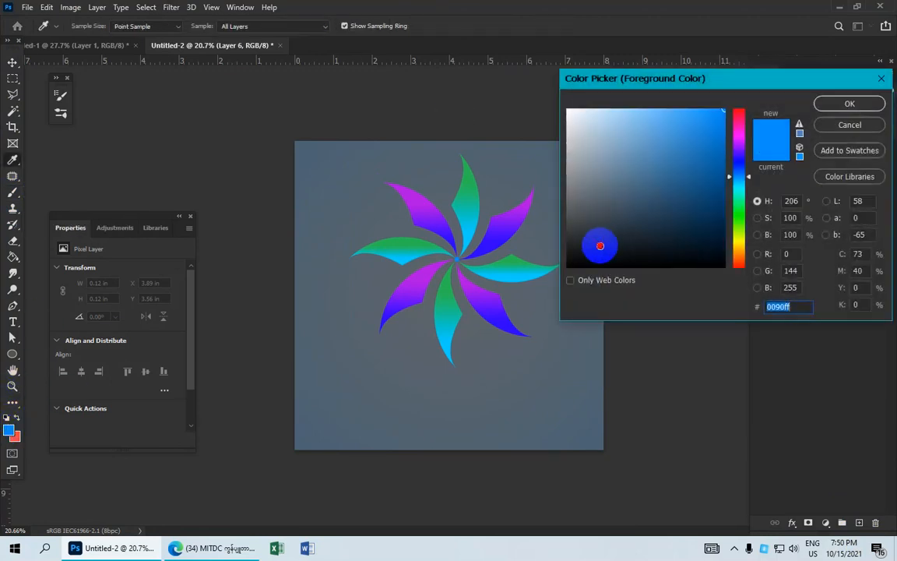
{"action": "left_click_drag", "start_coordinate": [595, 244], "coordinate": [567, 272]}
{"action": "left_click", "coordinate": [841, 105]}
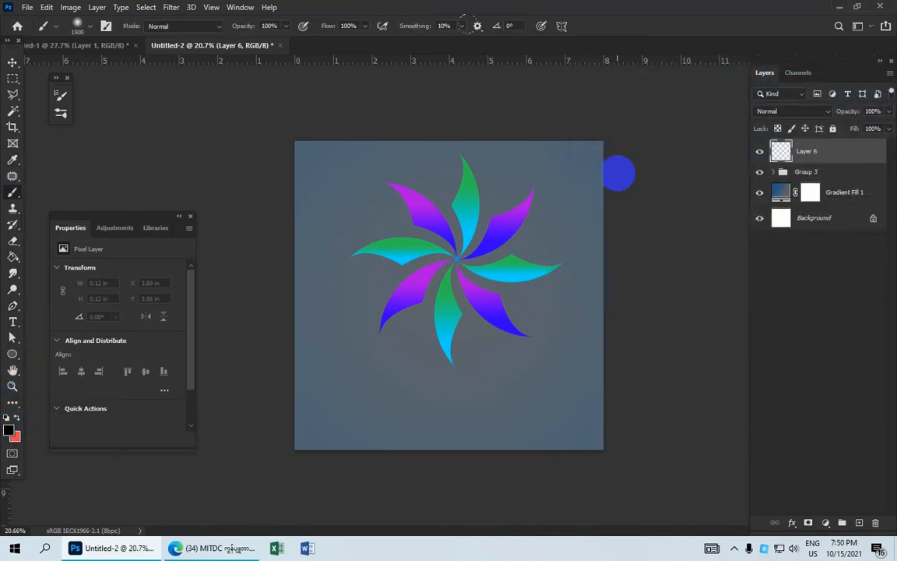
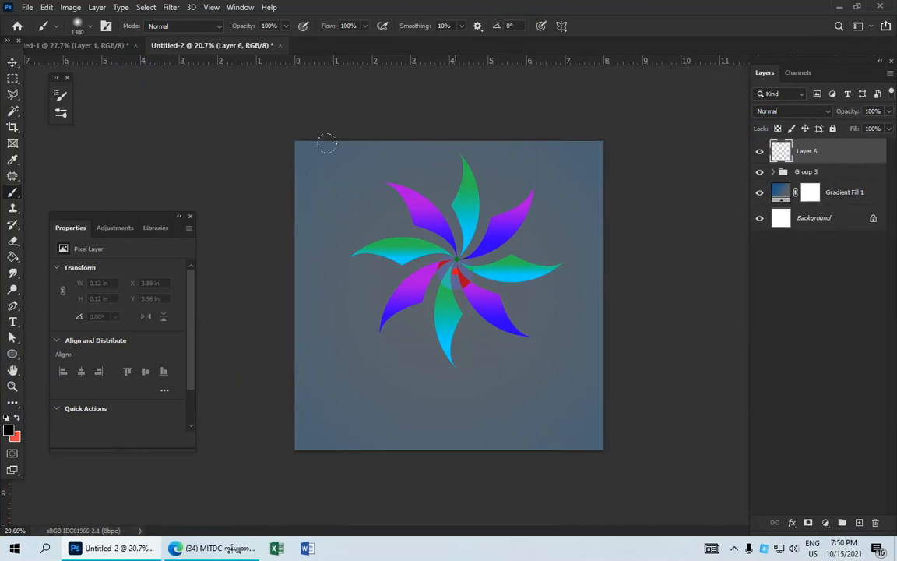
- Squash the black spot to 4.81% height, forming a thin shadow beneath the lowest blade tip
{"action": "left_click", "coordinate": [11, 66]}
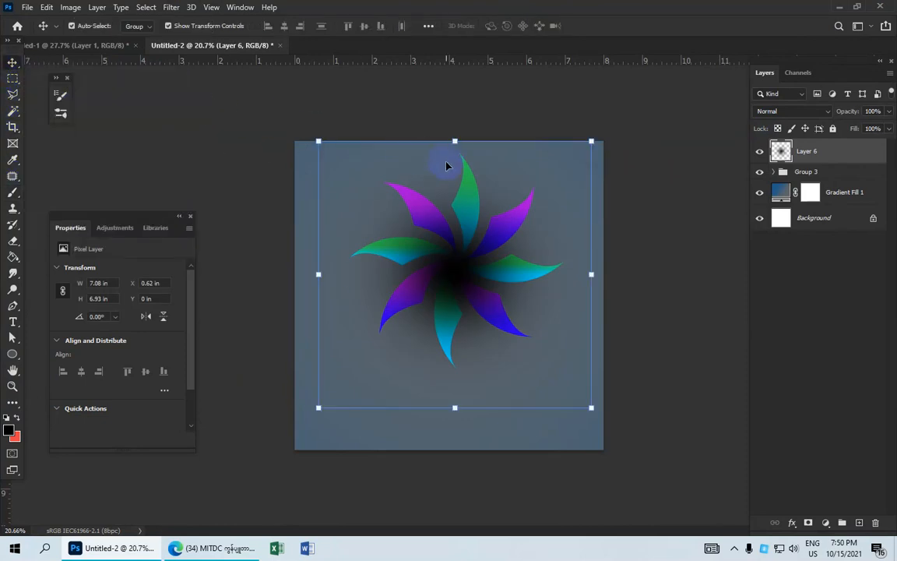
{"action": "left_click_drag", "start_coordinate": [456, 139], "coordinate": [465, 376]}
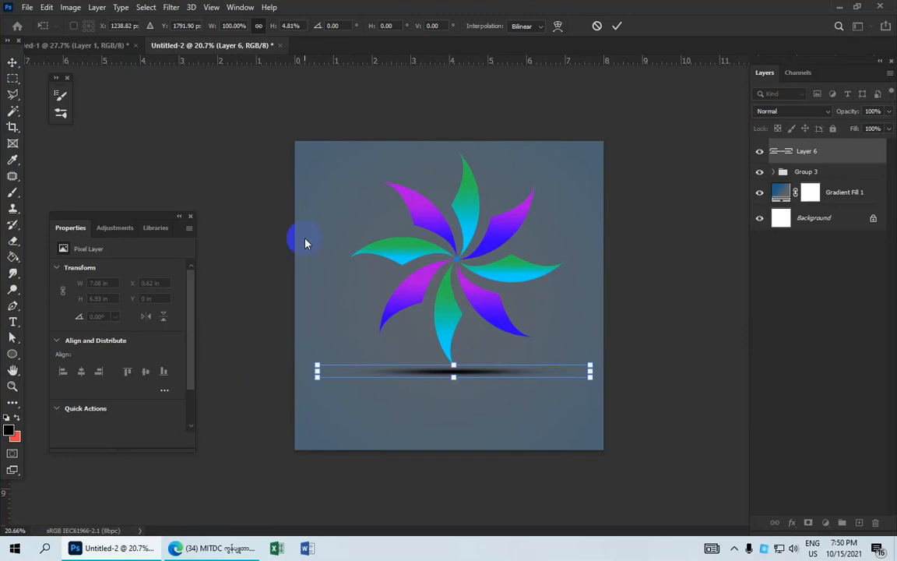
{"action": "left_click", "coordinate": [619, 27]}
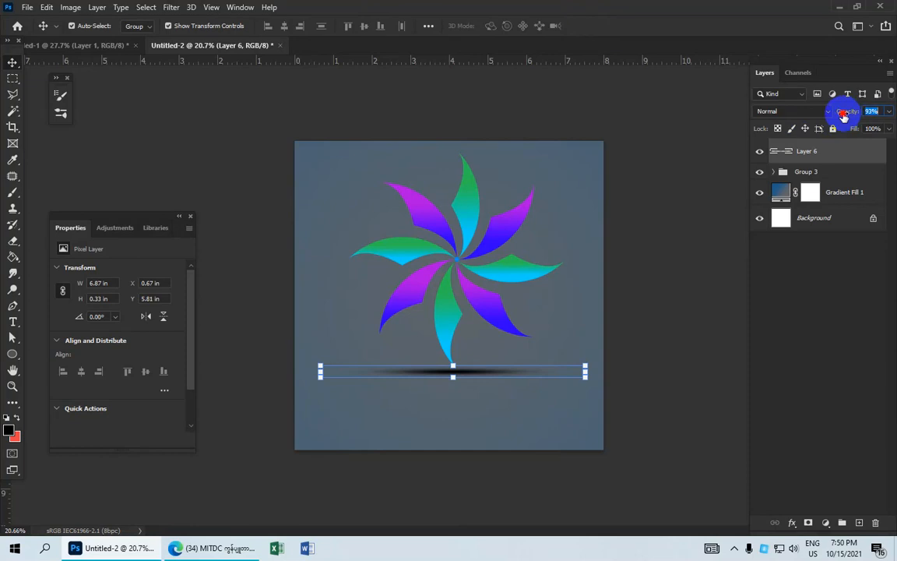
- Lower the shadow layer's opacity to 66% and place the layer beneath the blade group
{"action": "left_click_drag", "start_coordinate": [848, 116], "coordinate": [832, 183]}
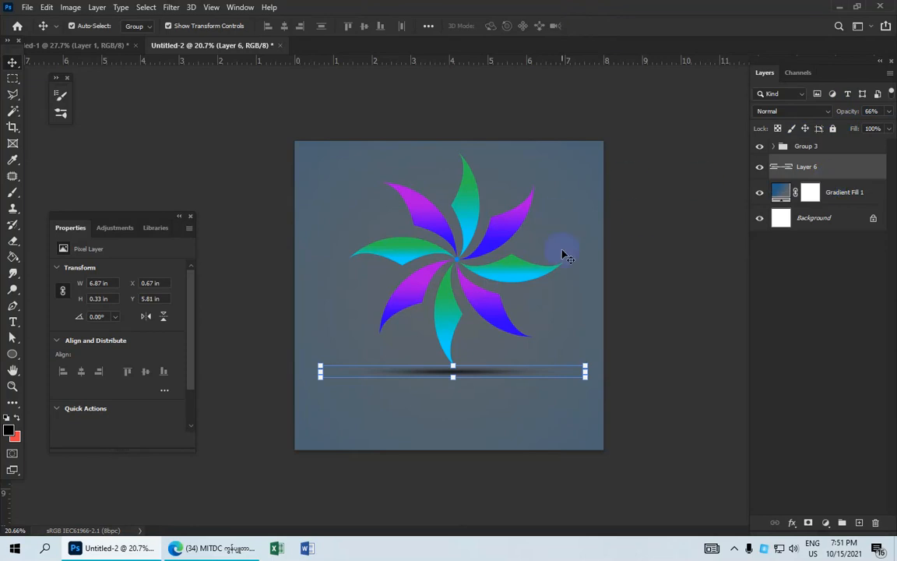
- Nudge the shadow slightly up towards the lowest blade tip, to Y 5.76 in, and deselect its layer
{"action": "key", "text": "shift+Up"}
{"action": "key", "text": "shift+Up"}
{"action": "key", "text": "shift+Up"}
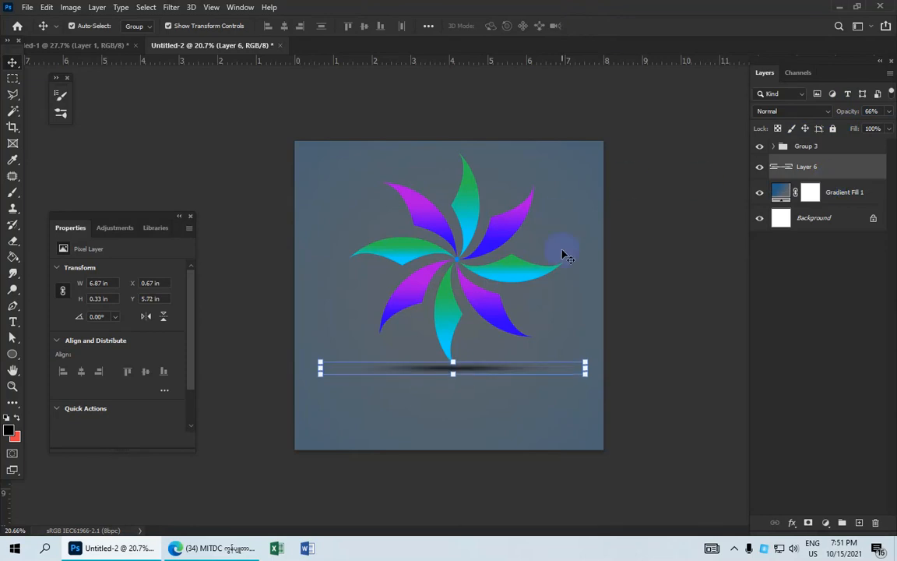
{"action": "key", "text": "shift+Down"}
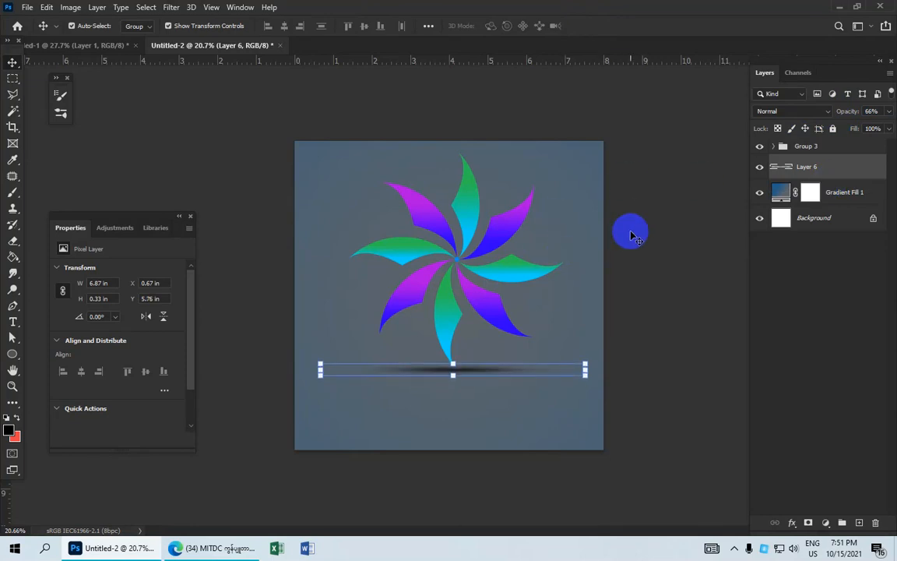
{"action": "left_click", "coordinate": [613, 236]}
{"action": "scroll", "coordinate": [528, 314], "scroll_direction": "down", "scroll_amount": 1}
{"action": "scroll", "coordinate": [527, 314], "scroll_direction": "up", "scroll_amount": 1}
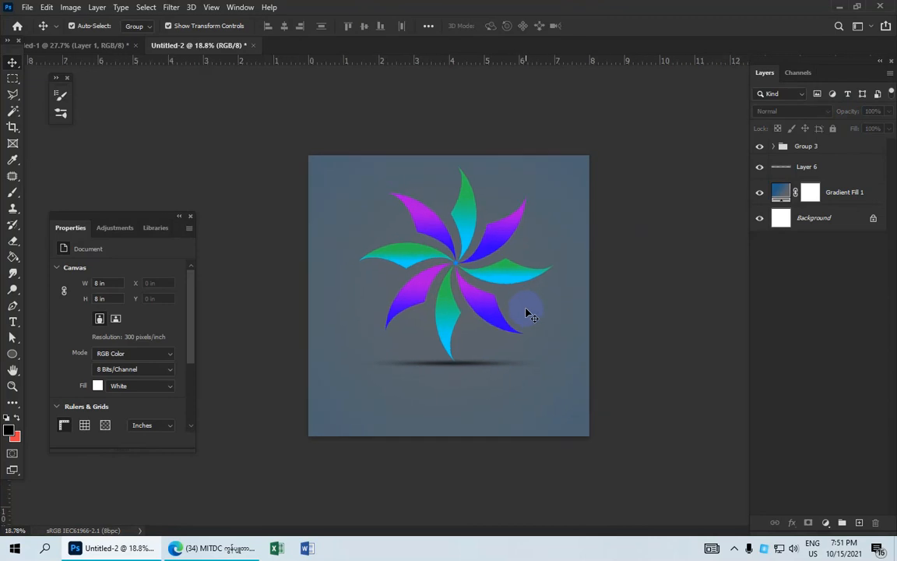
{"action": "scroll", "coordinate": [527, 314], "scroll_direction": "down", "scroll_amount": 1}
{"action": "scroll", "coordinate": [527, 314], "scroll_direction": "up", "scroll_amount": 1}
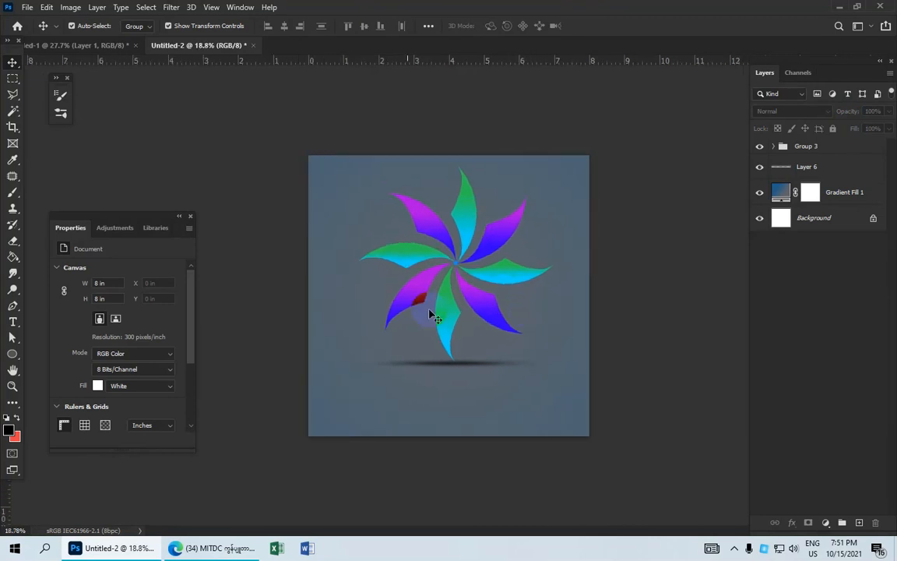
- Set up the Horizontal Type tool with the Bodoni Bd BT Bold font at 30 pt
{"action": "left_click", "coordinate": [14, 327]}
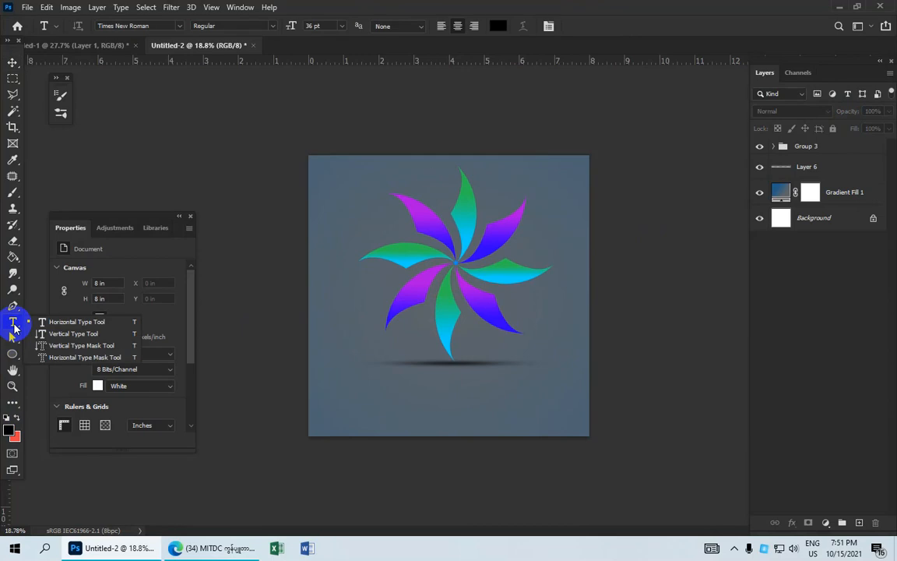
{"action": "left_click", "coordinate": [84, 324]}
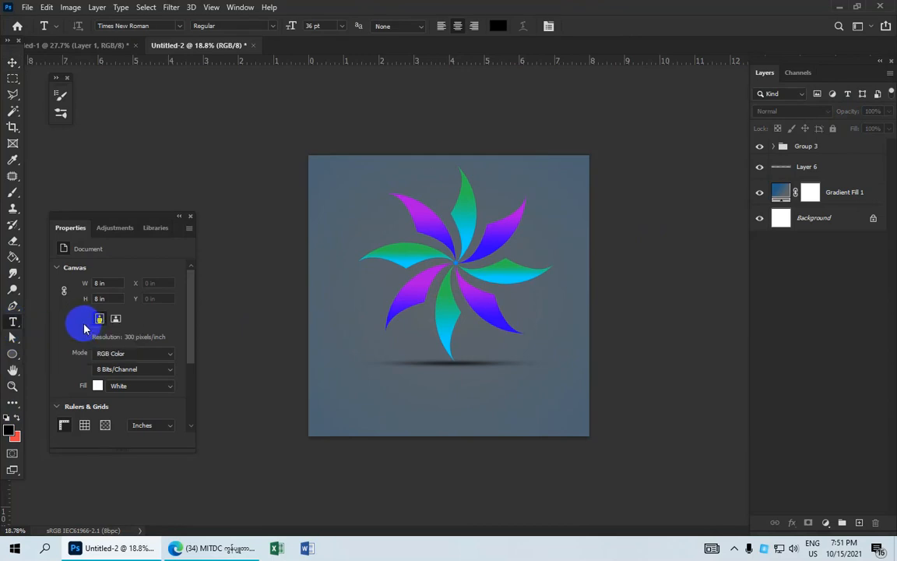
{"action": "left_click", "coordinate": [179, 25]}
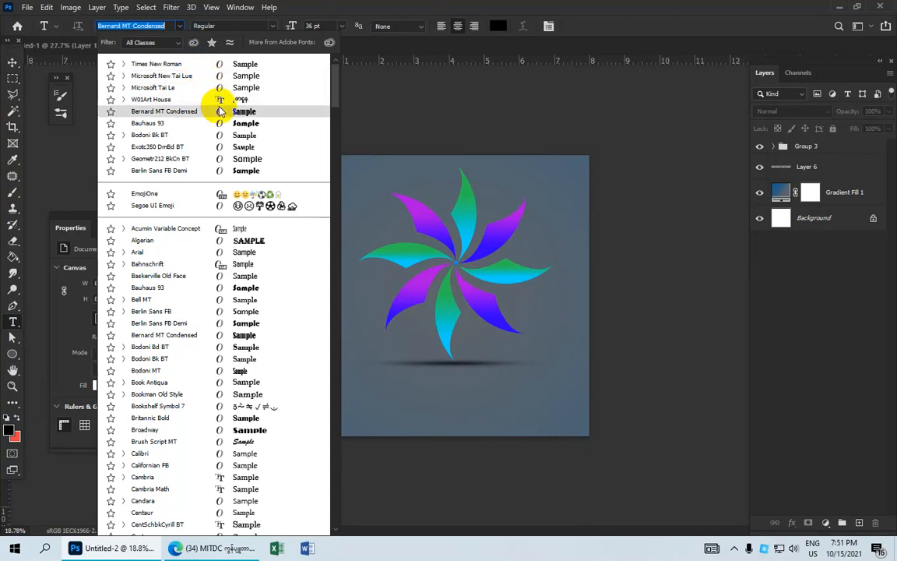
{"action": "scroll", "coordinate": [237, 148], "scroll_direction": "down", "scroll_amount": 5}
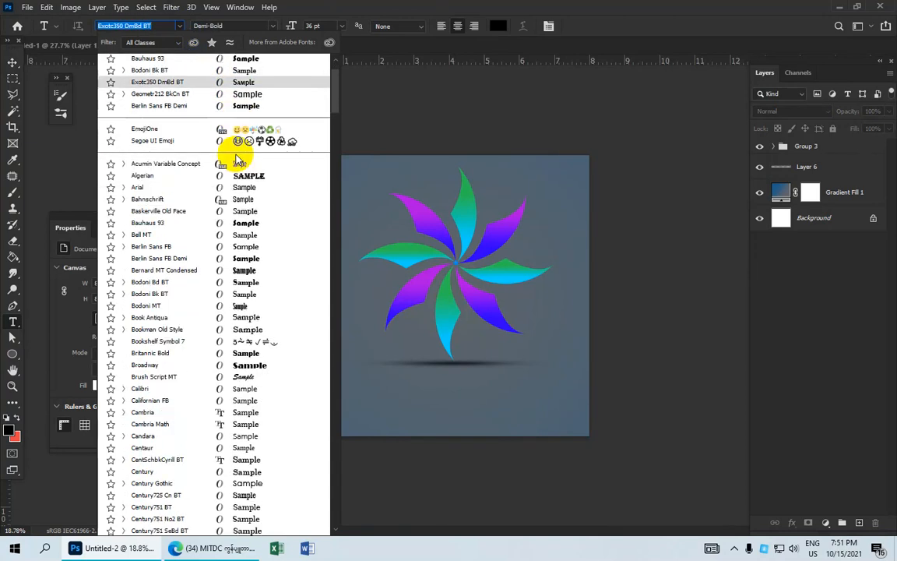
{"action": "scroll", "coordinate": [238, 170], "scroll_direction": "down", "scroll_amount": 1}
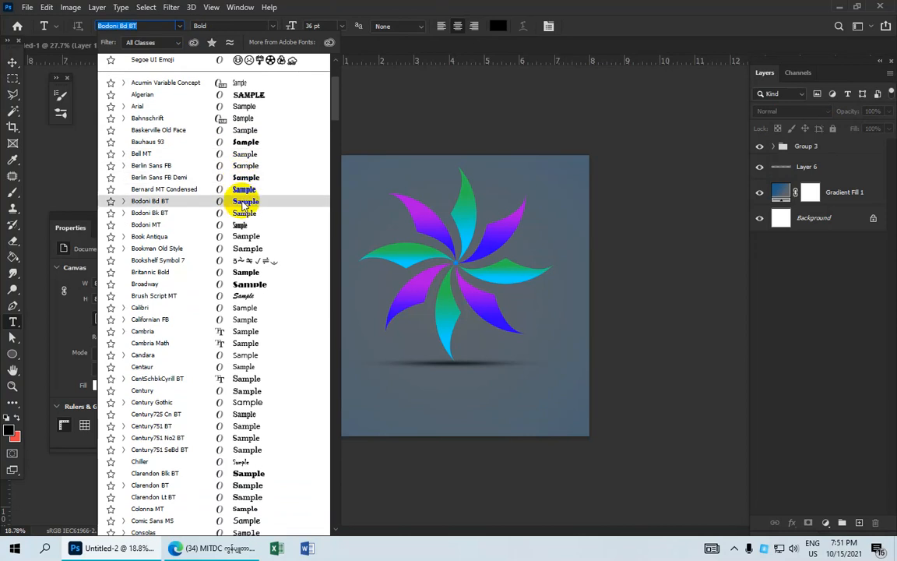
{"action": "left_click", "coordinate": [243, 202]}
{"action": "left_click", "coordinate": [344, 26]}
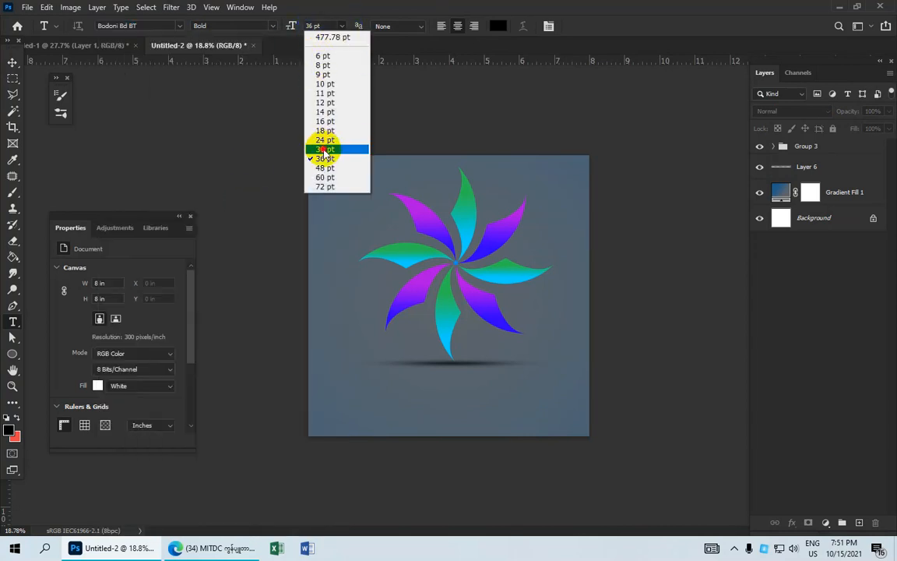
{"action": "left_click", "coordinate": [324, 149]}
- Set the text colour to bright orange, ff6000
{"action": "left_click", "coordinate": [499, 26]}
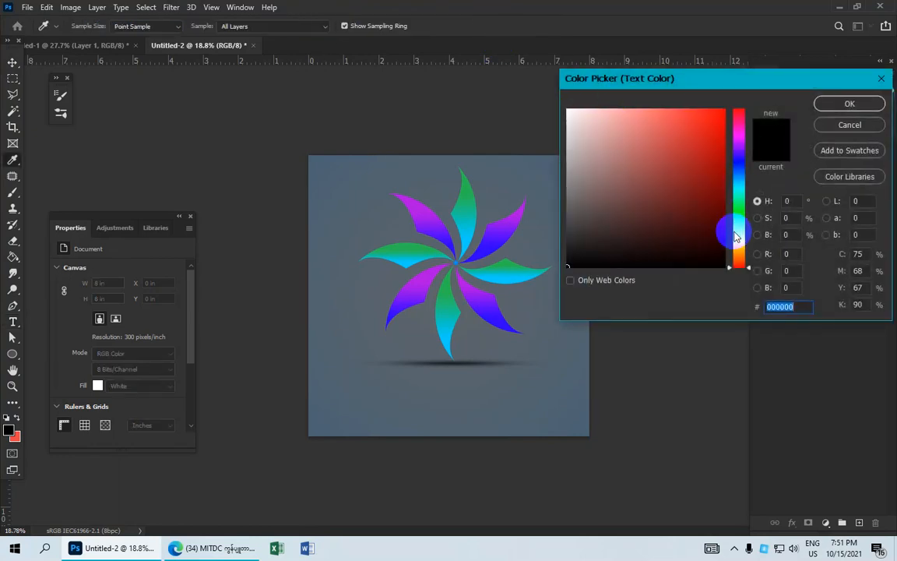
{"action": "left_click", "coordinate": [739, 256]}
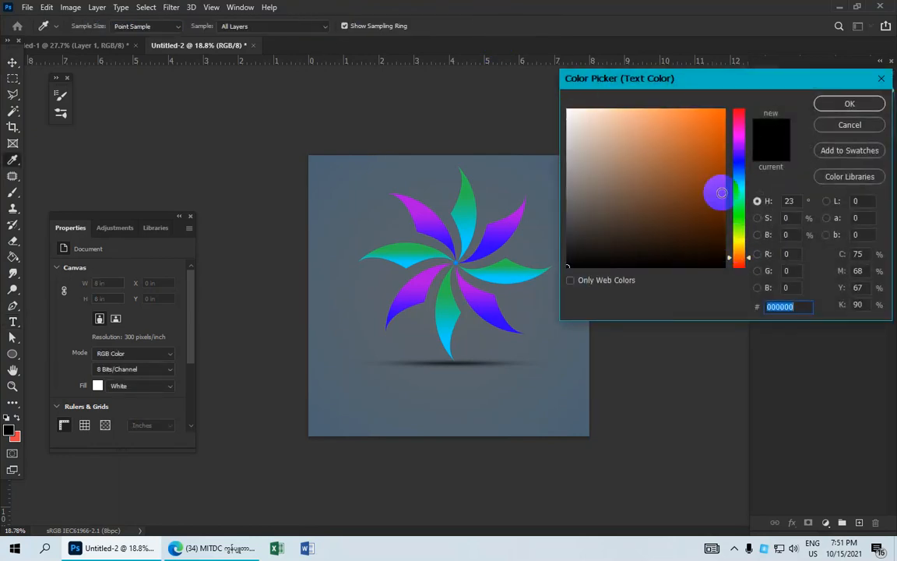
{"action": "left_click_drag", "start_coordinate": [714, 172], "coordinate": [784, 105]}
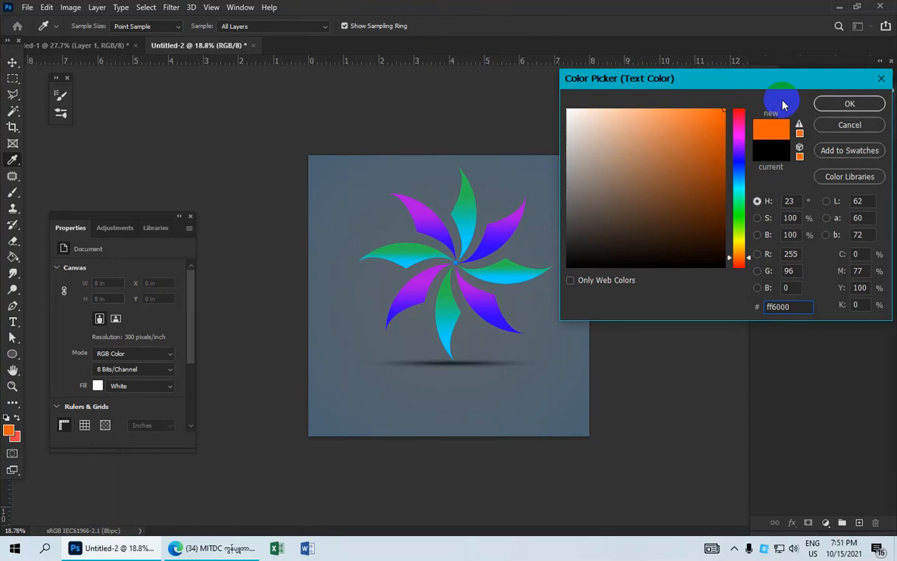
{"action": "left_click", "coordinate": [841, 103]}
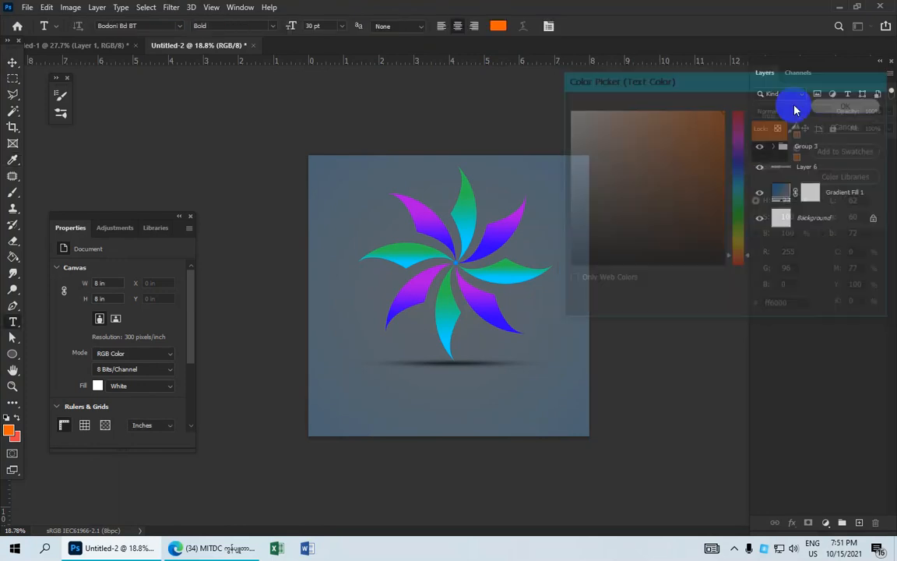
- Add the text "Rotating Blades" and move it to the canvas's upper-left corner, at about X 0.52 in, Y 0.35 in
{"action": "left_click", "coordinate": [371, 193]}
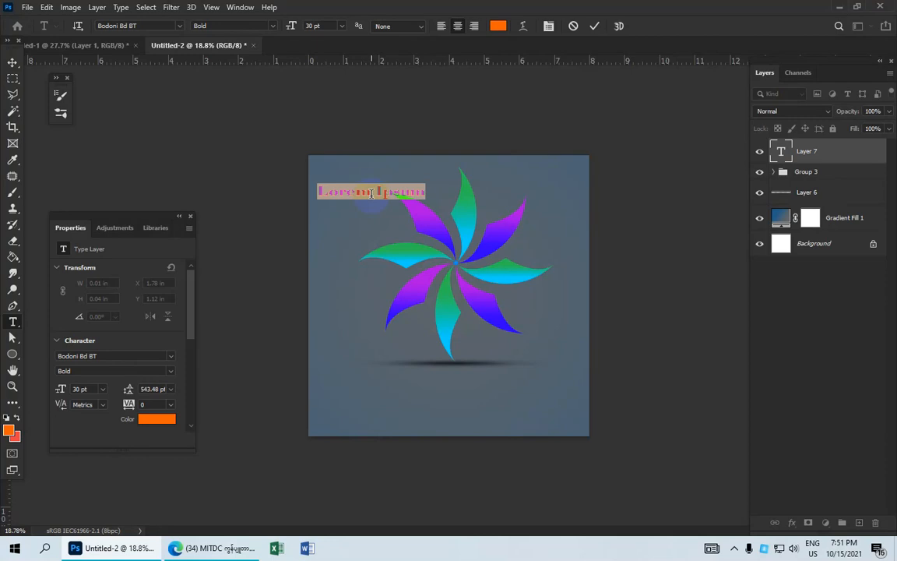
{"action": "type", "text": "M"}
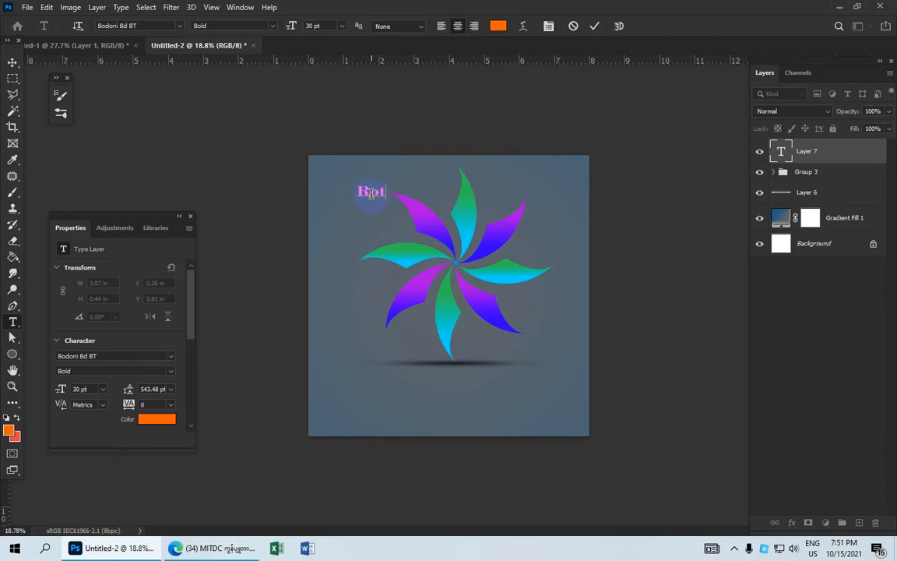
{"action": "type", "text": "otating B"}
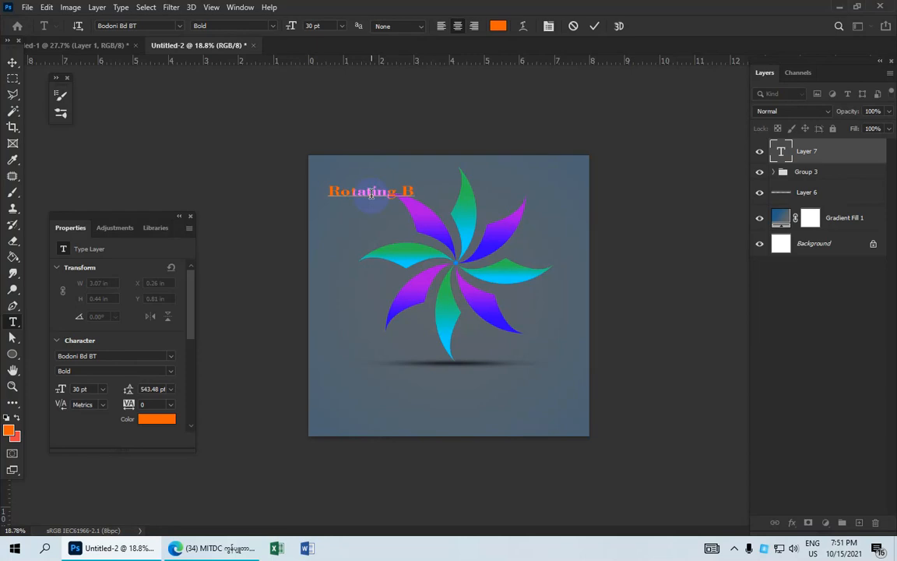
{"action": "type", "text": "lad"}
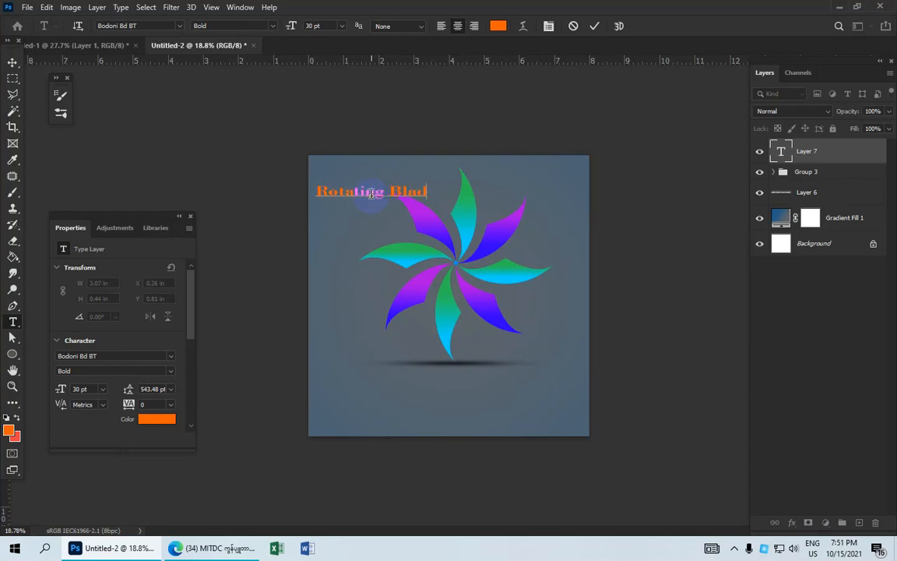
{"action": "type", "text": "es"}
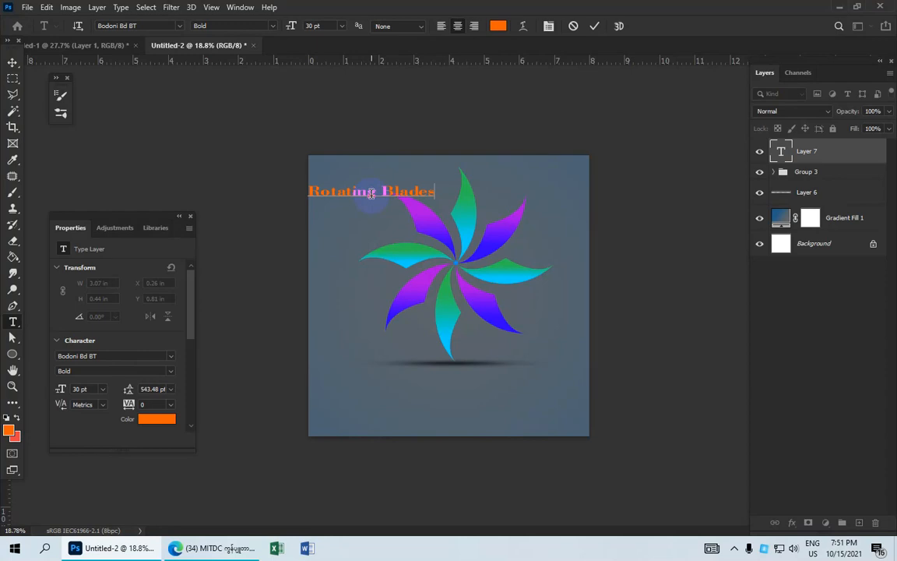
{"action": "left_click", "coordinate": [596, 27]}
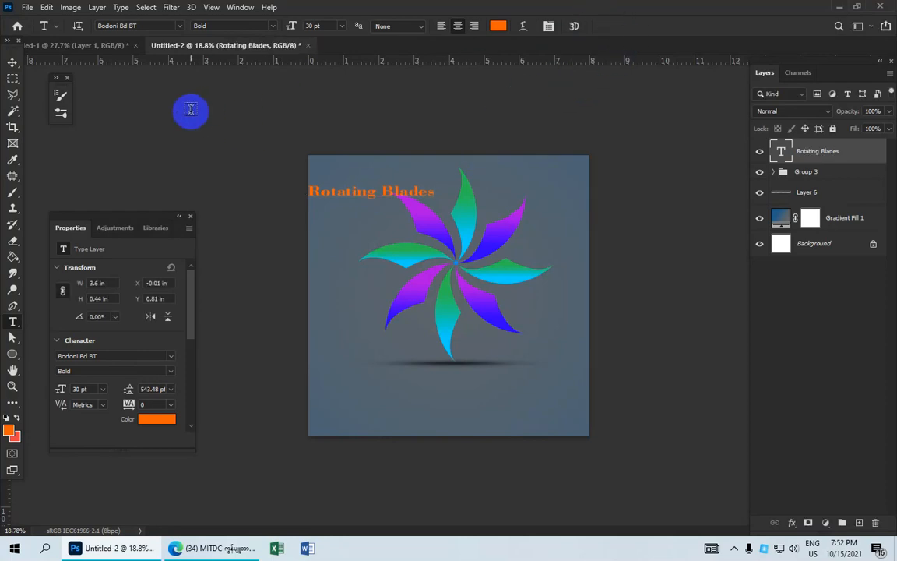
{"action": "key", "text": "v"}
{"action": "left_click_drag", "start_coordinate": [403, 198], "coordinate": [419, 178]}
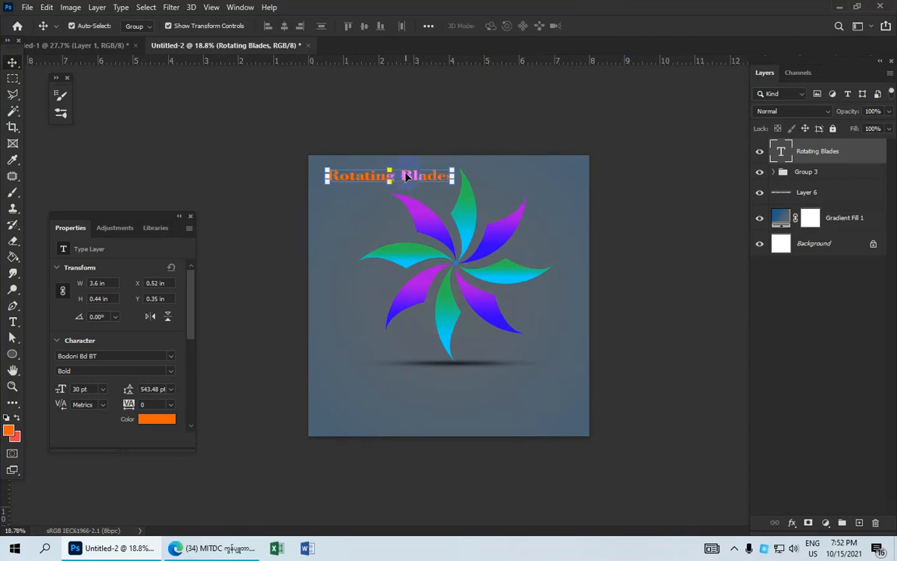
- Give the "Rotating Blades" text layer a 10 px black outside stroke at 100% opacity
{"action": "right_click", "coordinate": [820, 149]}
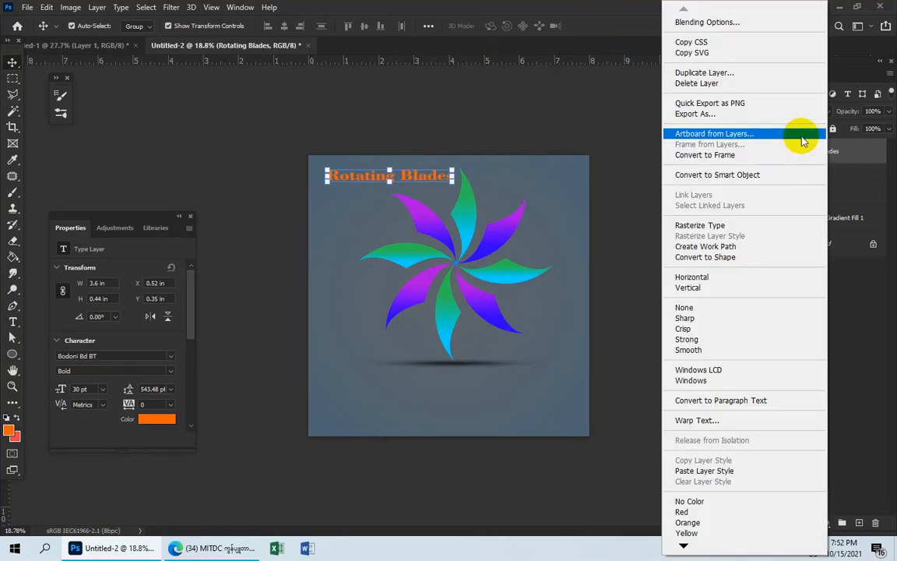
{"action": "left_click", "coordinate": [742, 25]}
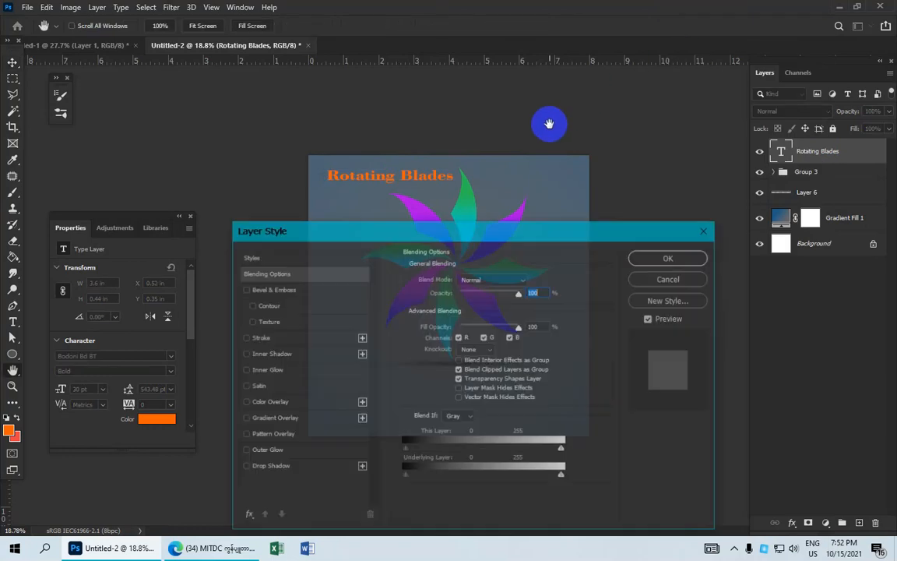
{"action": "mouse_move", "coordinate": [401, 205]}
{"action": "left_mouse_down"}
{"action": "mouse_move", "coordinate": [433, 234]}
{"action": "mouse_move", "coordinate": [681, 140]}
{"action": "left_mouse_up"}
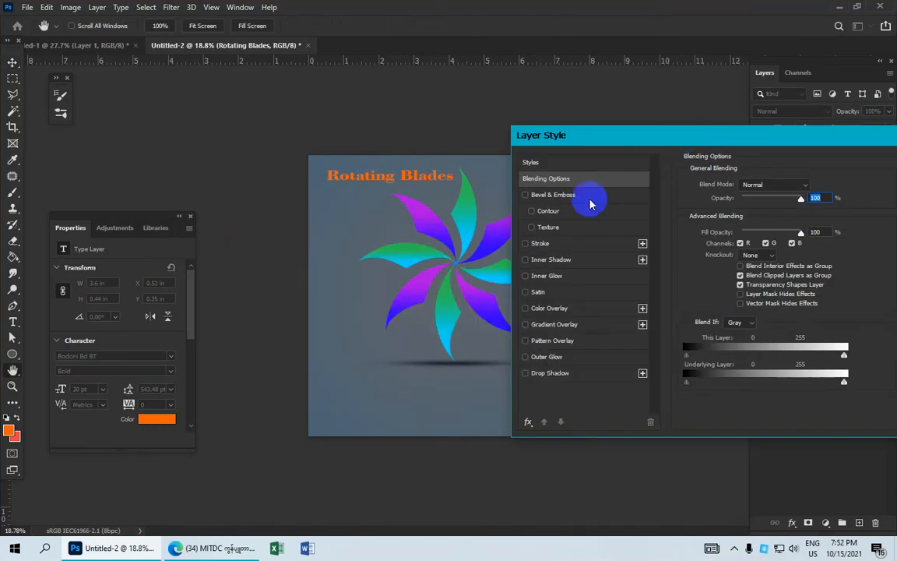
{"action": "left_click", "coordinate": [526, 243]}
{"action": "left_click", "coordinate": [545, 245]}
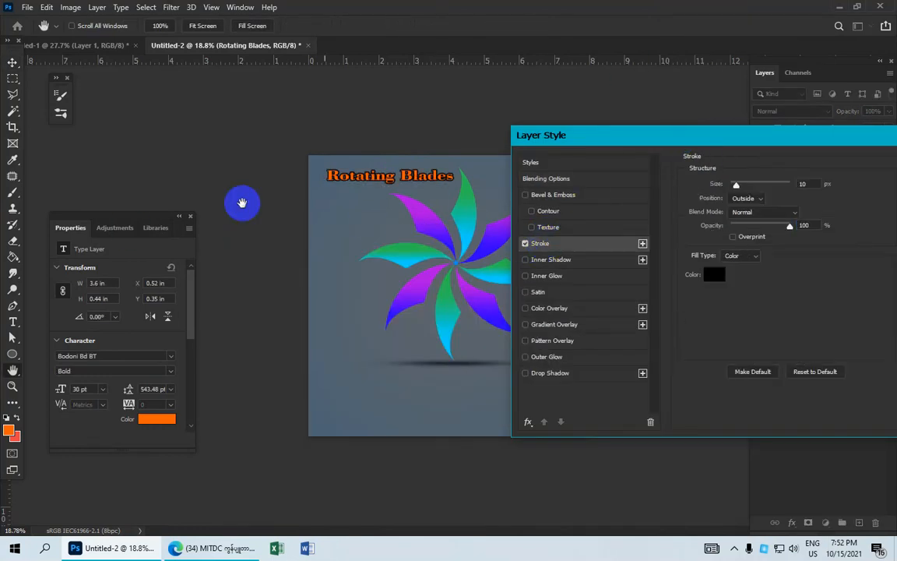
{"action": "left_click", "coordinate": [710, 275]}
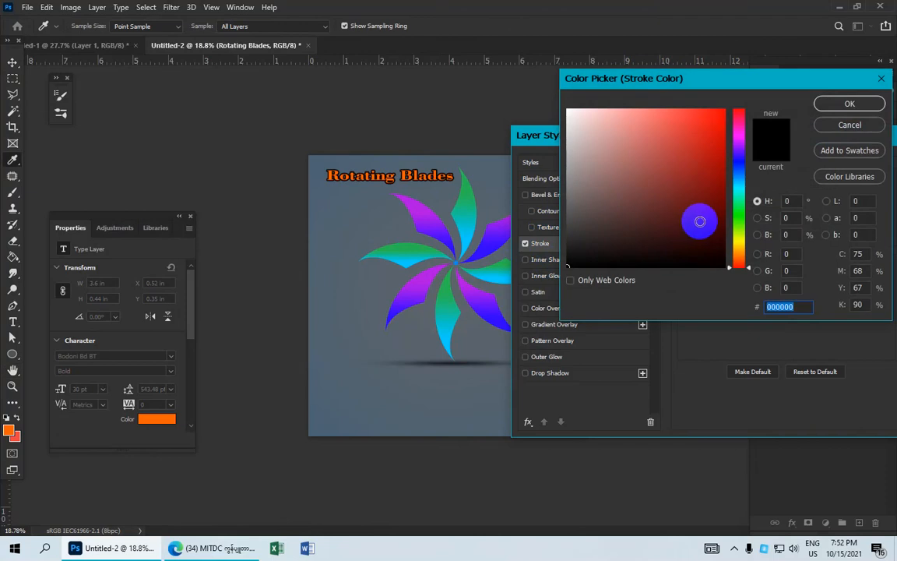
{"action": "mouse_move", "coordinate": [615, 243]}
{"action": "left_mouse_down"}
{"action": "mouse_move", "coordinate": [499, 157]}
{"action": "mouse_move", "coordinate": [527, 210]}
{"action": "mouse_move", "coordinate": [540, 290]}
{"action": "left_mouse_up"}
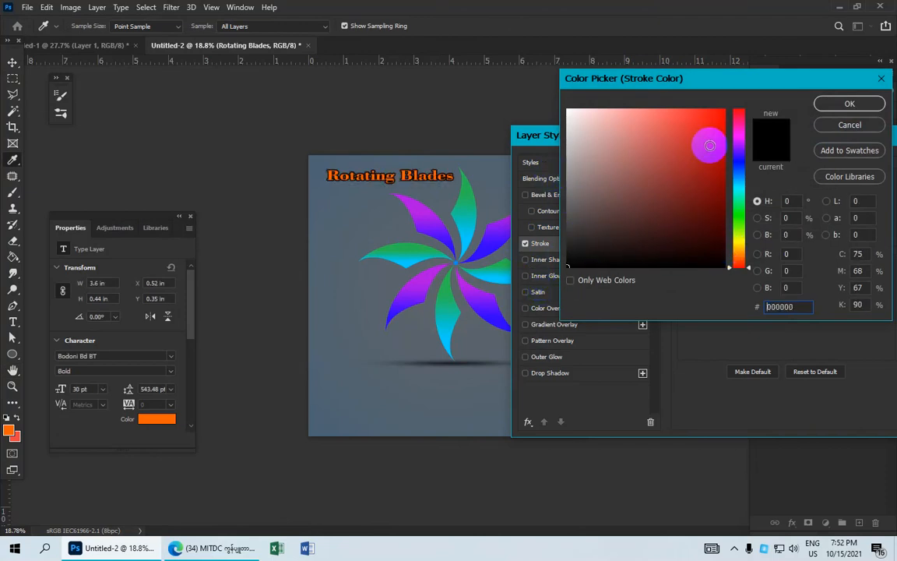
{"action": "left_click", "coordinate": [845, 106]}
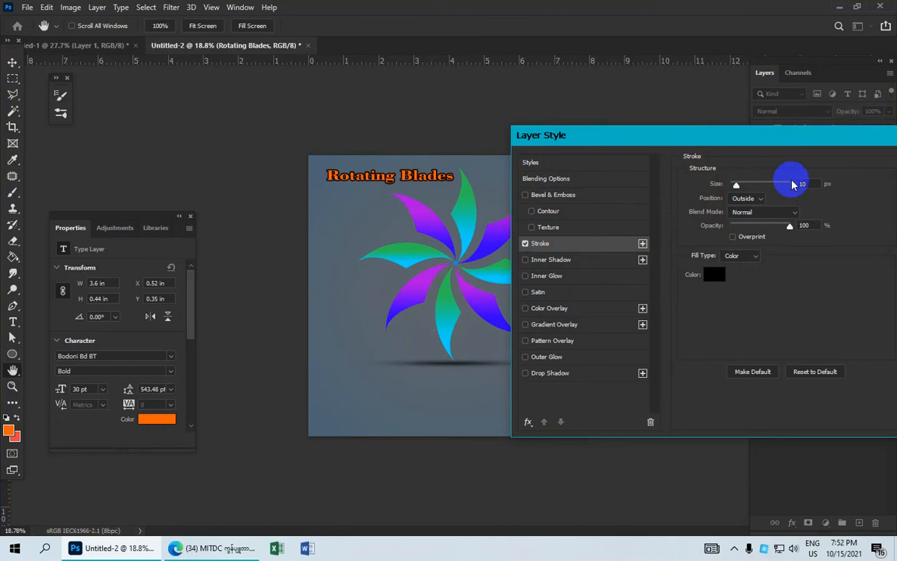
{"action": "left_click", "coordinate": [795, 225]}
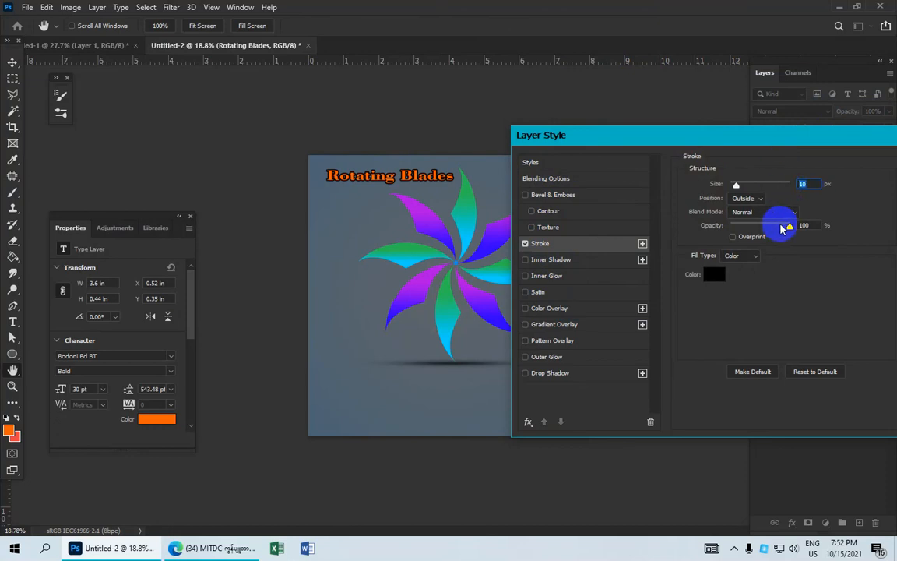
{"action": "left_click_drag", "start_coordinate": [761, 141], "coordinate": [566, 204]}
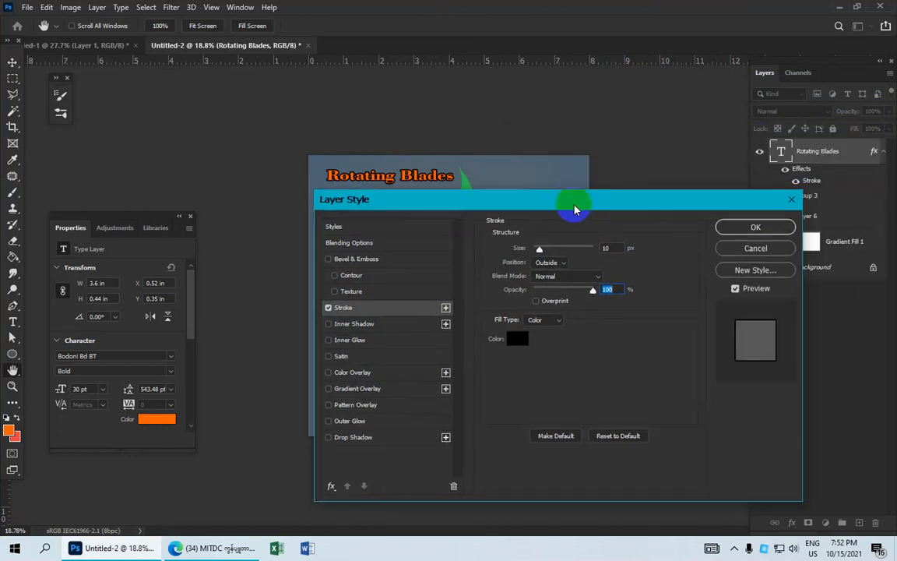
{"action": "left_click", "coordinate": [759, 227]}
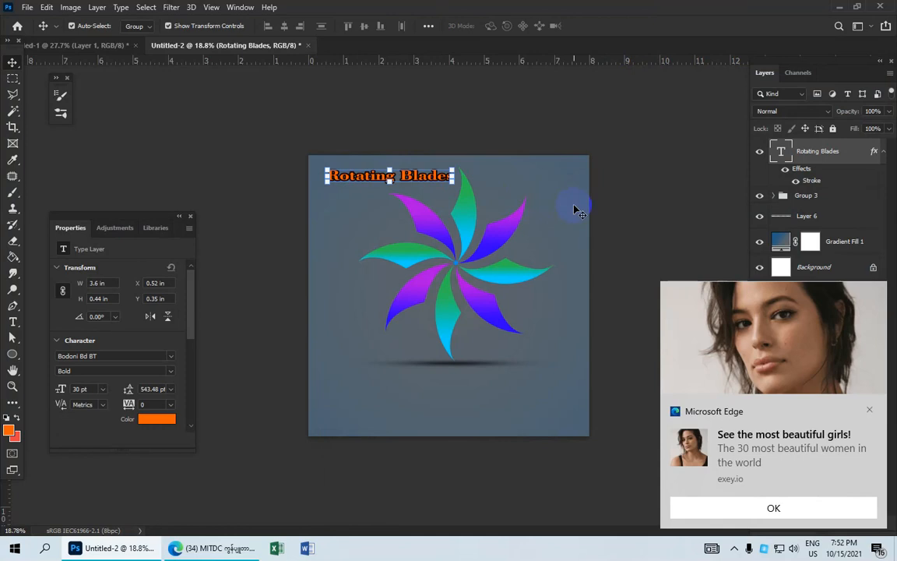
{"action": "scroll", "coordinate": [468, 344], "scroll_direction": "up", "scroll_amount": 3}
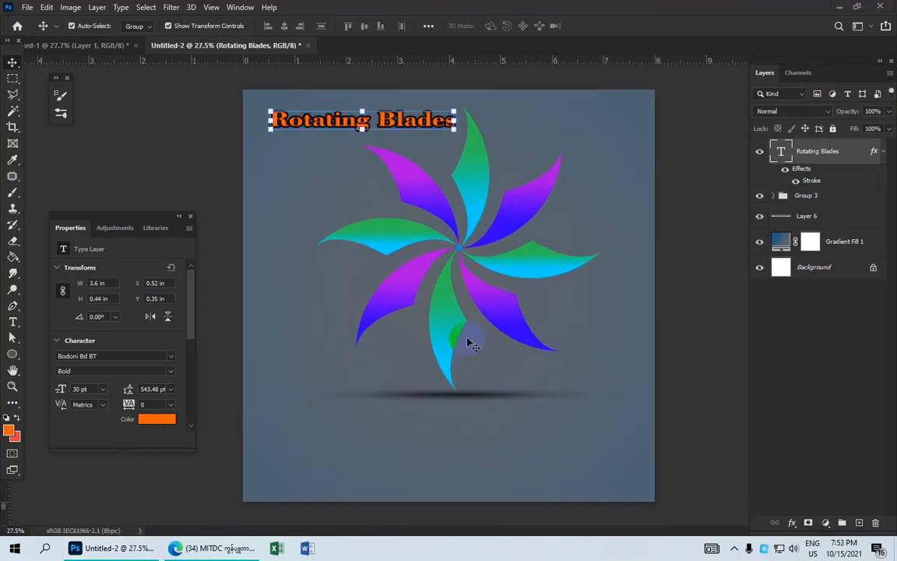
{"action": "scroll", "coordinate": [469, 344], "scroll_direction": "up", "scroll_amount": 2}
{"action": "scroll", "coordinate": [469, 343], "scroll_direction": "down", "scroll_amount": 4}
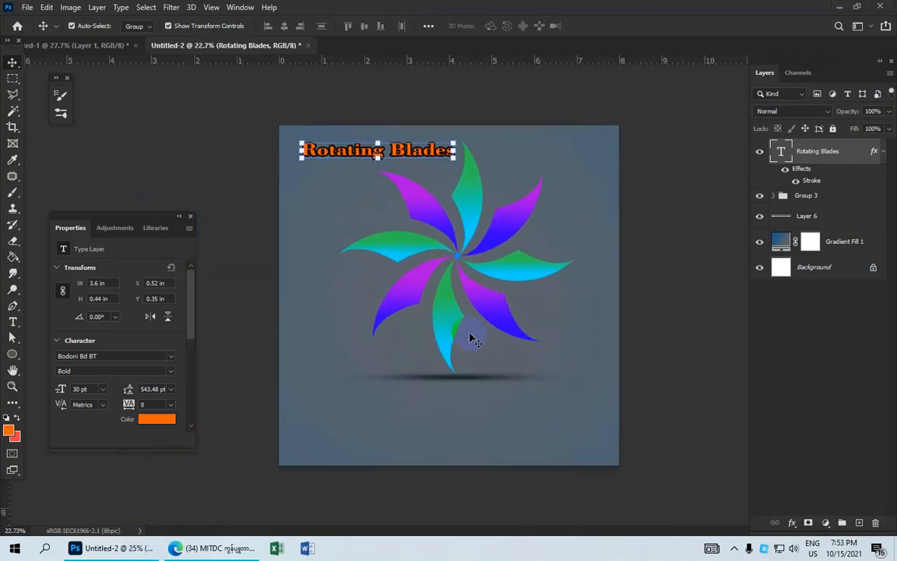
- Save a JPEG copy to the Desktop as "Rotating Blades Logo Design", at maximum quality 12 with the Baseline Optimized format
{"action": "left_click", "coordinate": [25, 8]}
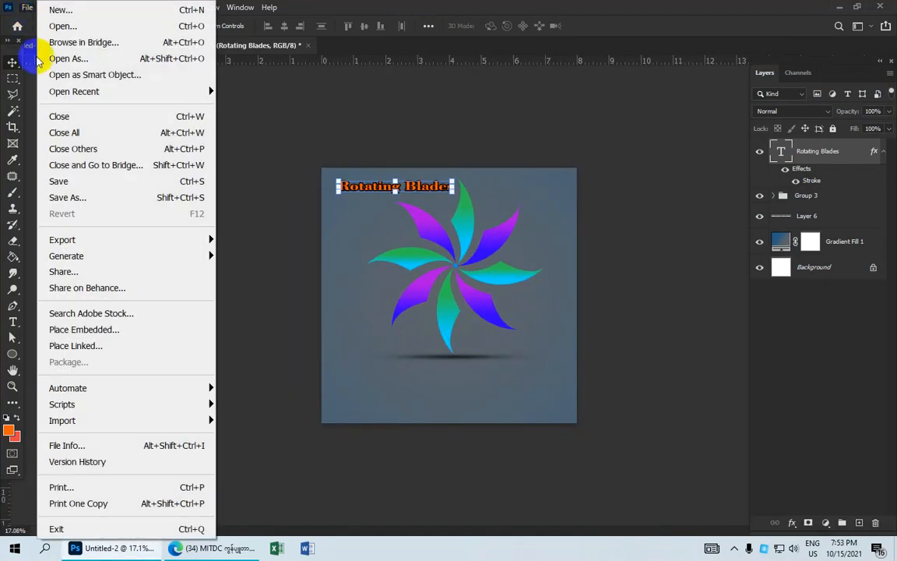
{"action": "left_click", "coordinate": [88, 199]}
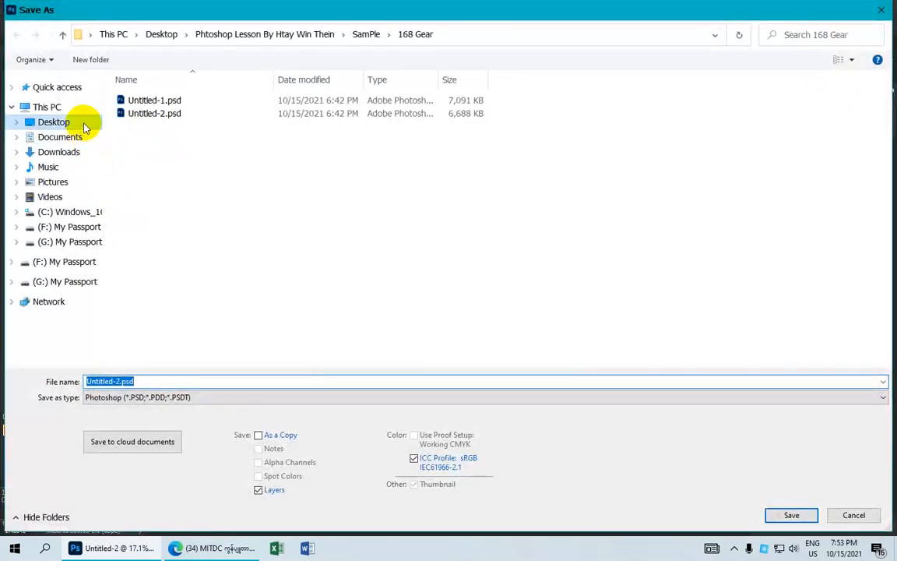
{"action": "left_click", "coordinate": [85, 124]}
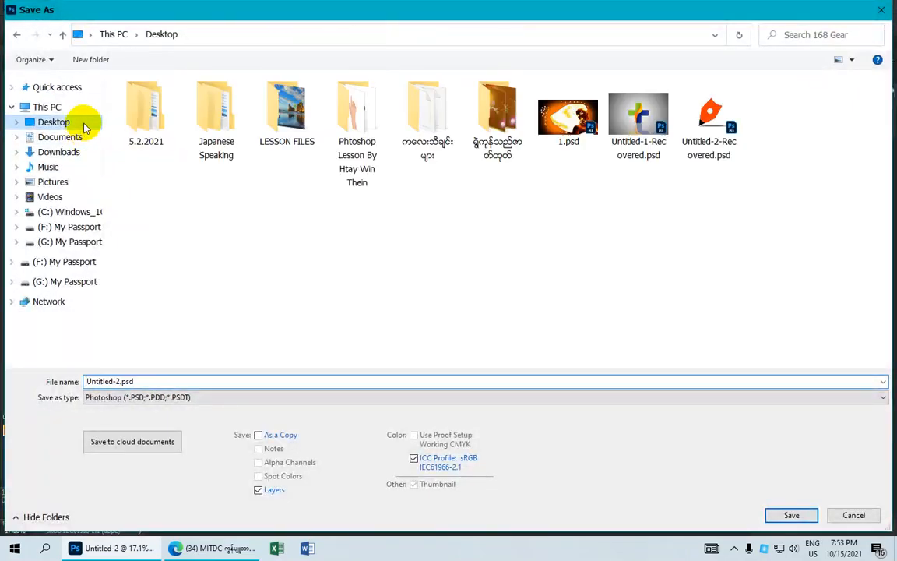
{"action": "left_click", "coordinate": [164, 379]}
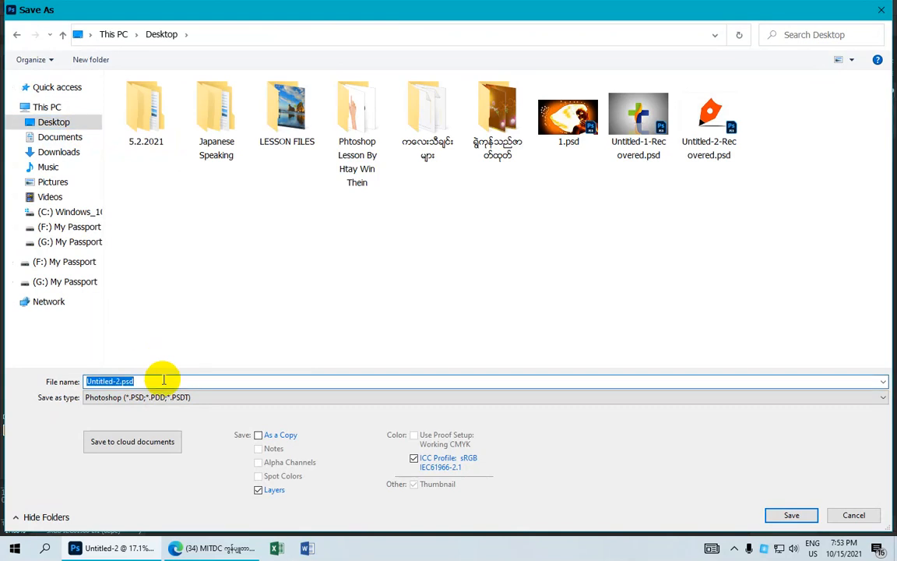
{"action": "type", "text": "Rotating Blades Logo Design"}
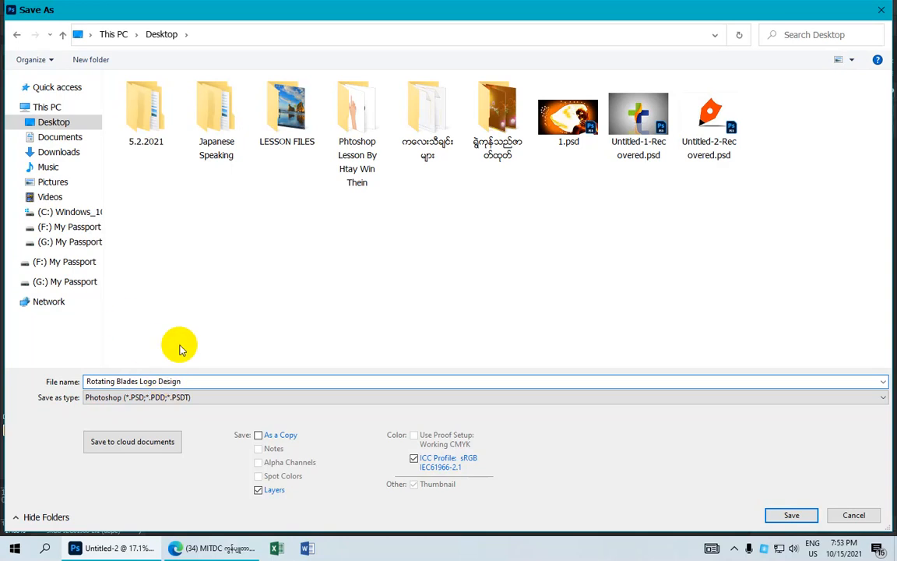
{"action": "left_click", "coordinate": [219, 397]}
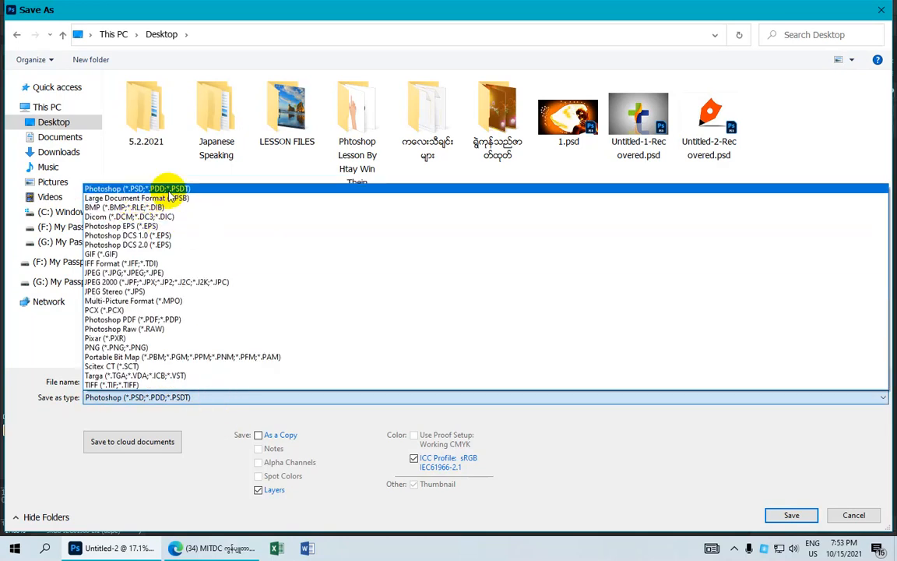
{"action": "left_click", "coordinate": [160, 273]}
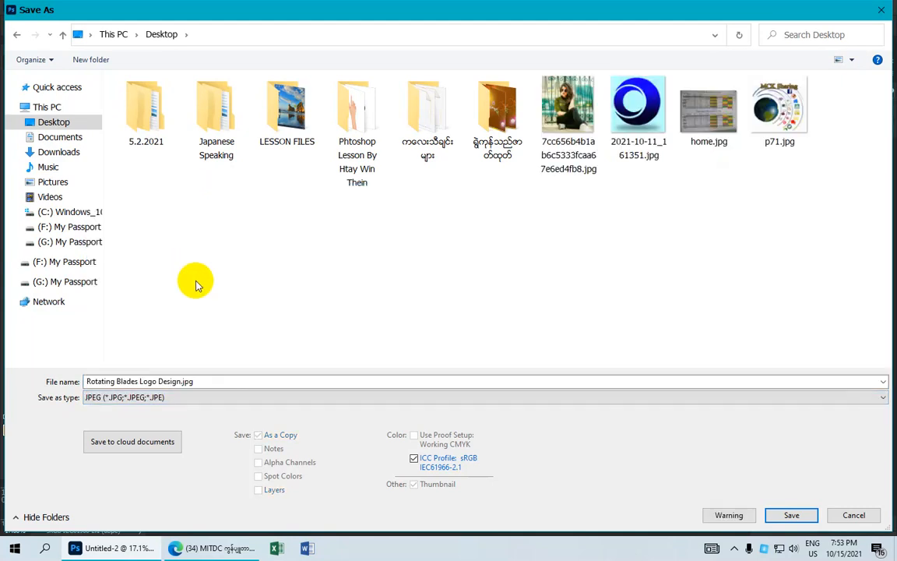
{"action": "left_click", "coordinate": [787, 515]}
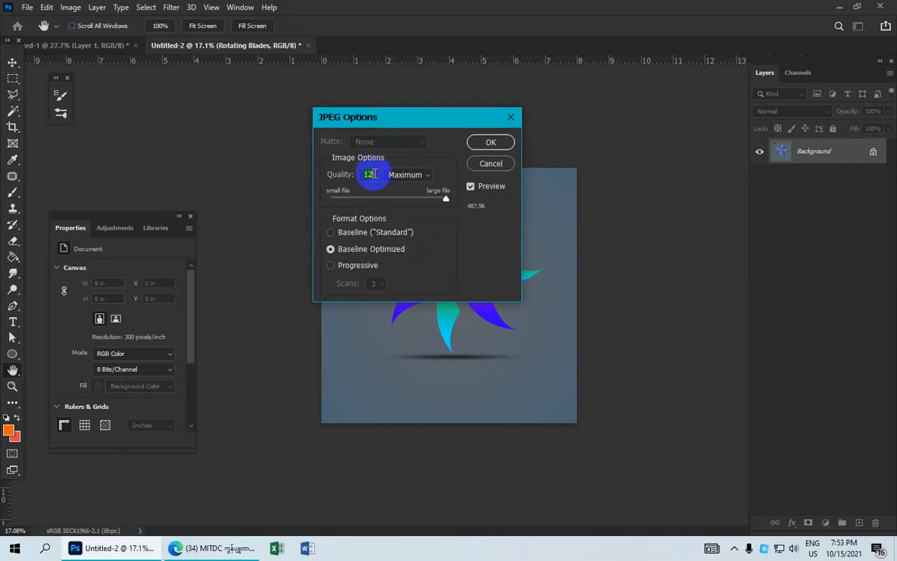
{"action": "left_click", "coordinate": [491, 142]}
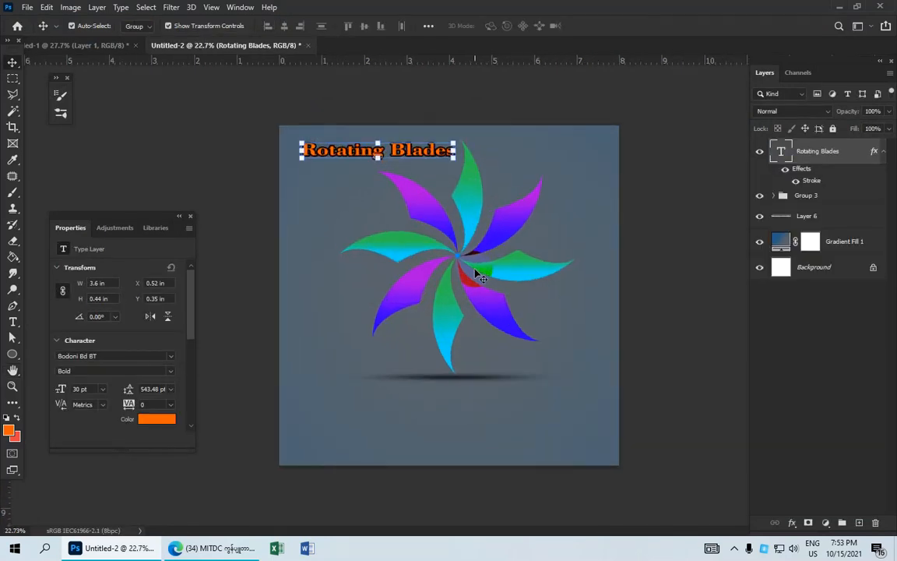
{"action": "scroll", "coordinate": [477, 273], "scroll_direction": "down", "scroll_amount": 3}
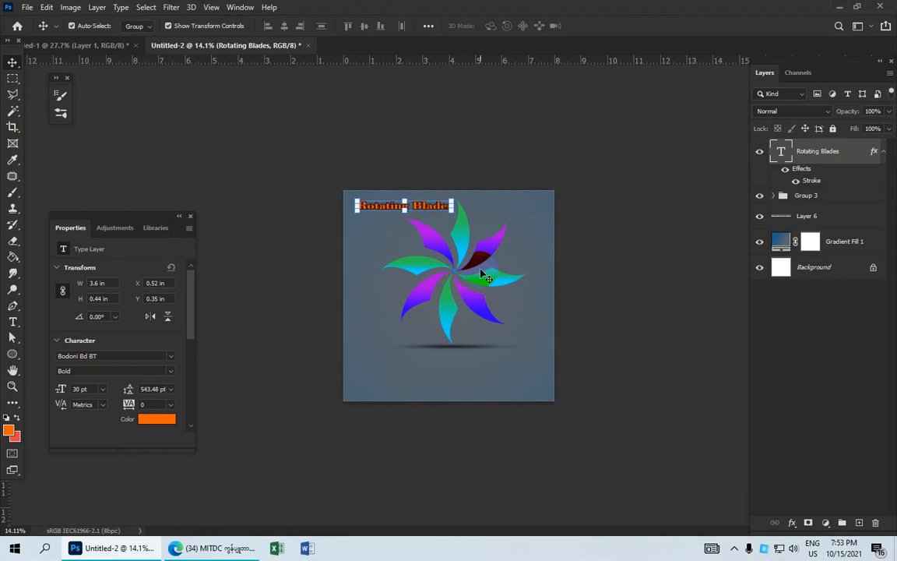
{"action": "scroll", "coordinate": [483, 274], "scroll_direction": "up", "scroll_amount": 1}
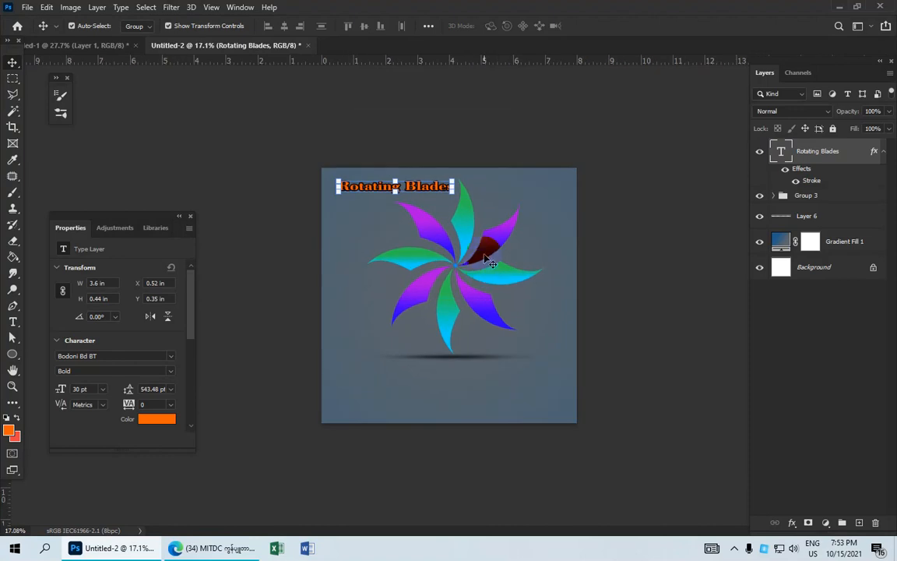